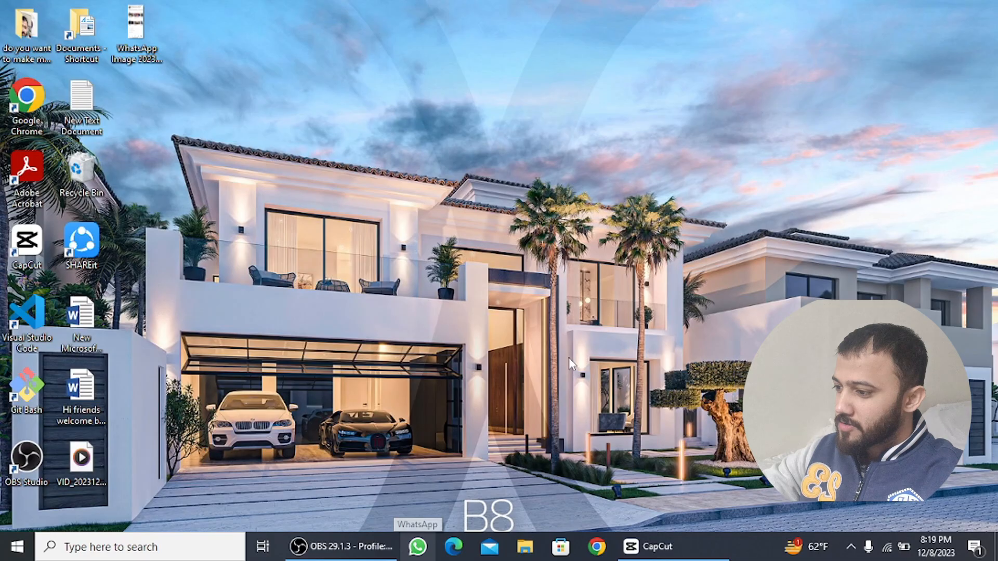
# Open CapCut and set the project's aspect ratio to 9:16 in the project settings
pyautogui.doubleClick(26, 245)
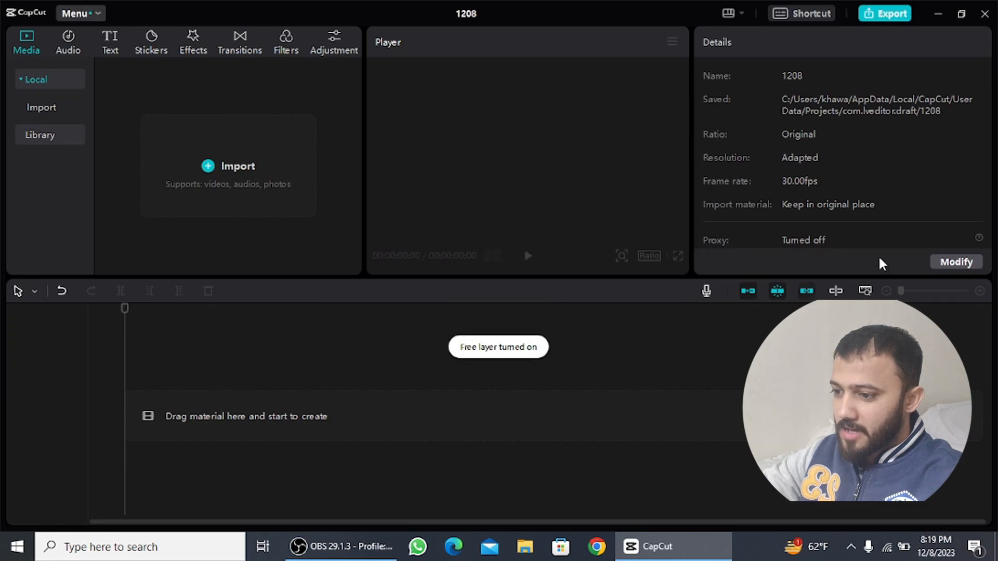
pyautogui.click(942, 263)
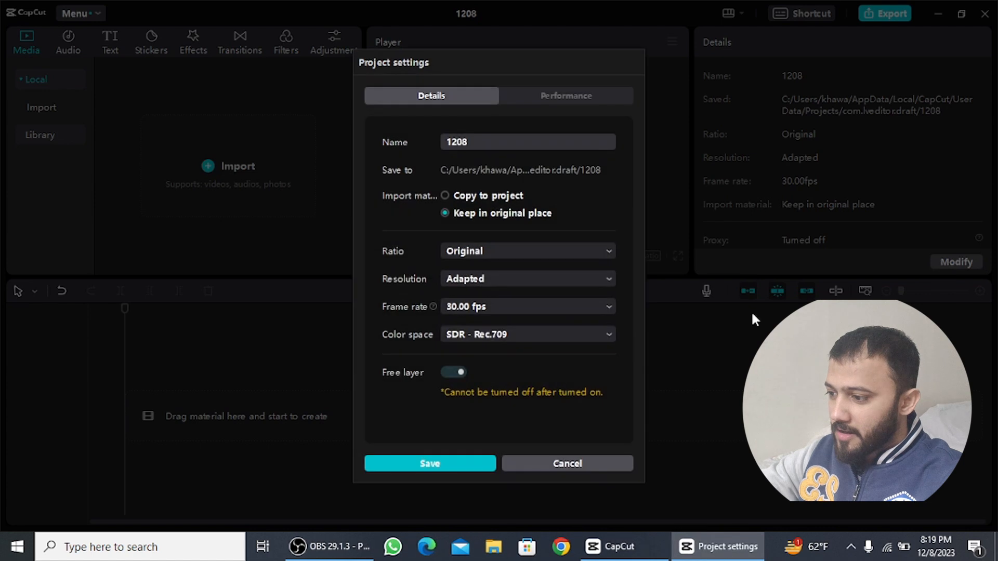
pyautogui.click(482, 251)
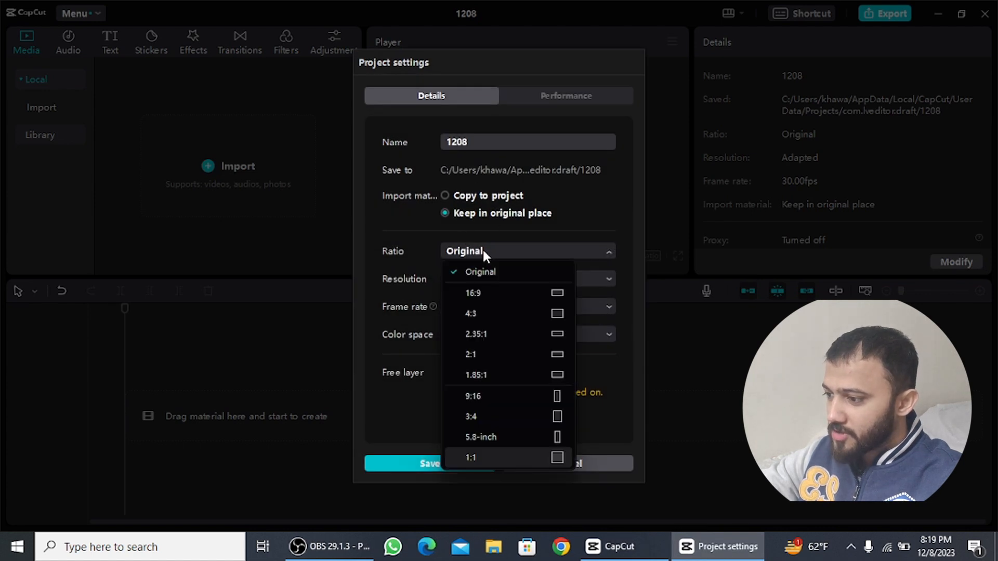
pyautogui.click(525, 396)
# Rename the project as natt and save the project settings
pyautogui.click(528, 139)
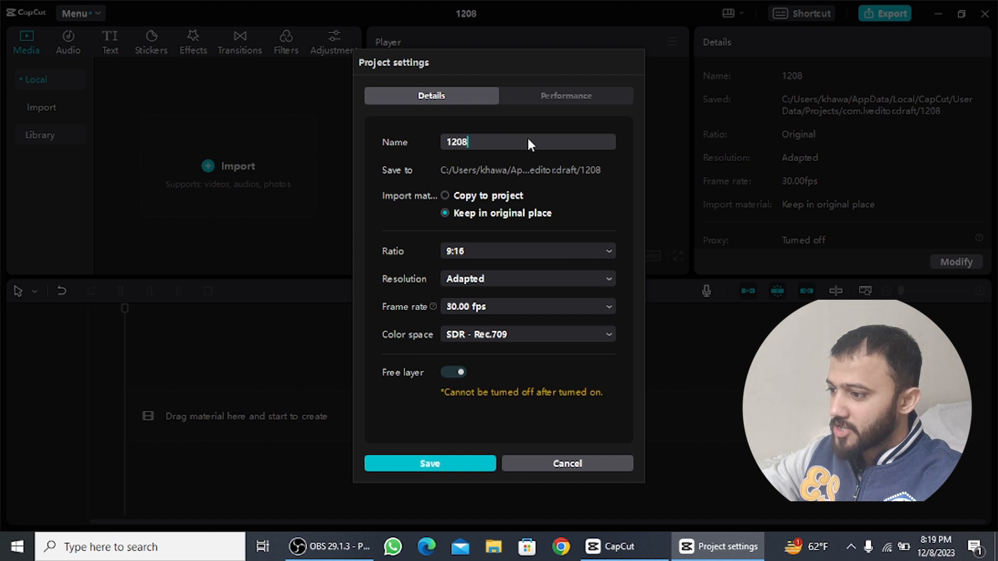
pyautogui.press('BackSpace')
pyautogui.press('BackSpace')
pyautogui.press('BackSpace')
pyautogui.press('BackSpace')
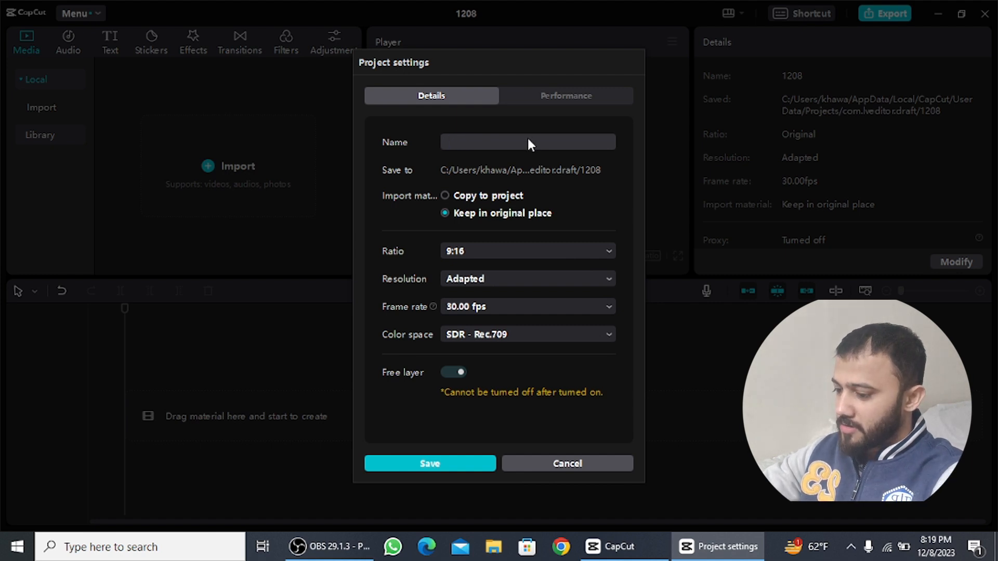
pyautogui.write('natt')
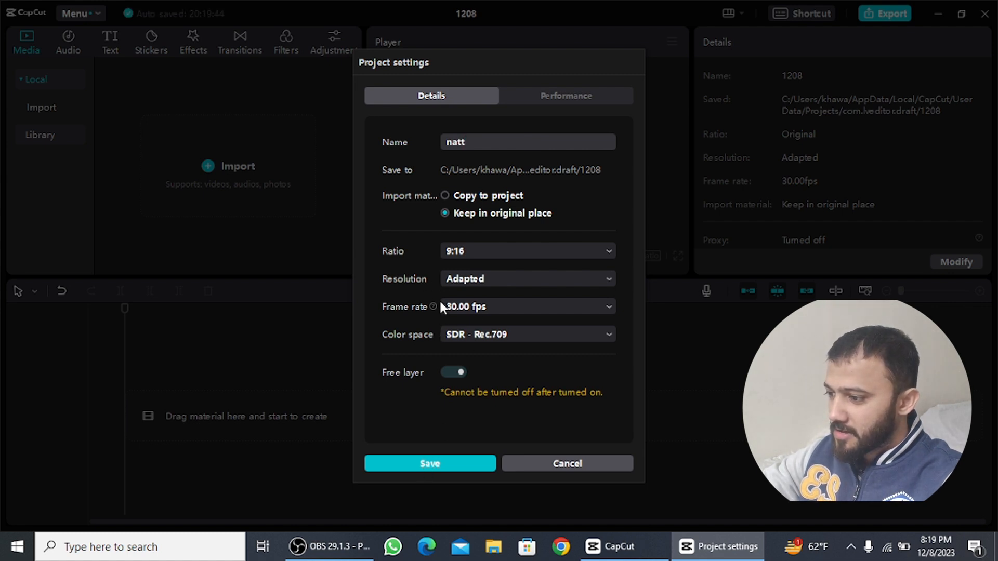
pyautogui.click(424, 464)
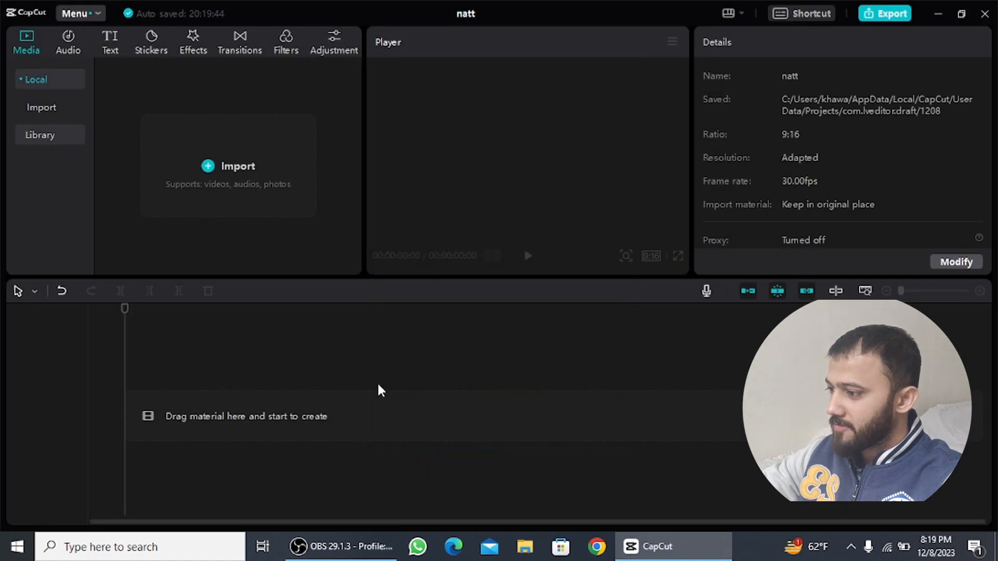
# Import the VID_20231205_185056.mp4 video from the desktop and place it at the start of the timeline
pyautogui.click(232, 172)
pyautogui.doubleClick(350, 7)
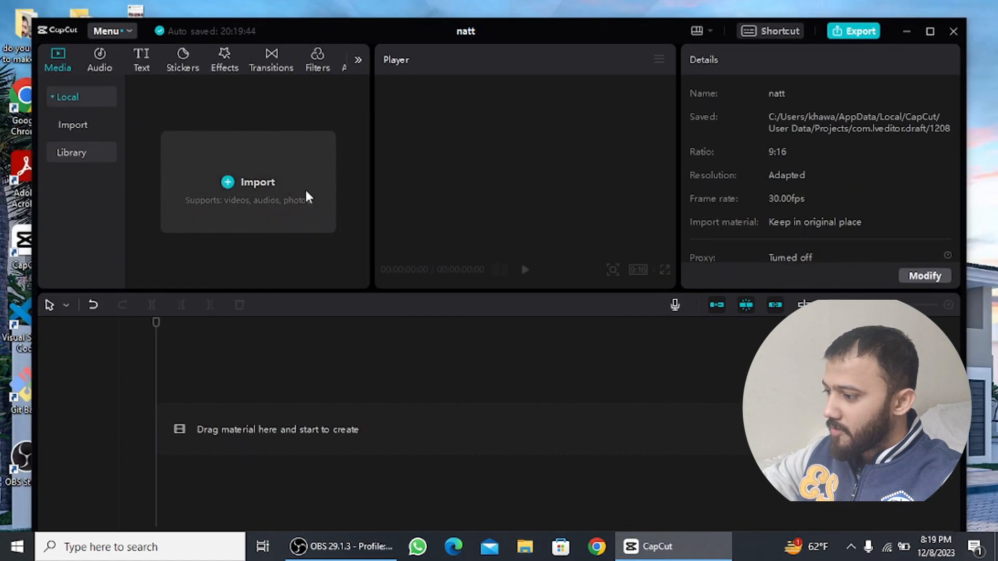
pyautogui.moveTo(309, 39); pyautogui.dragTo(413, 39)
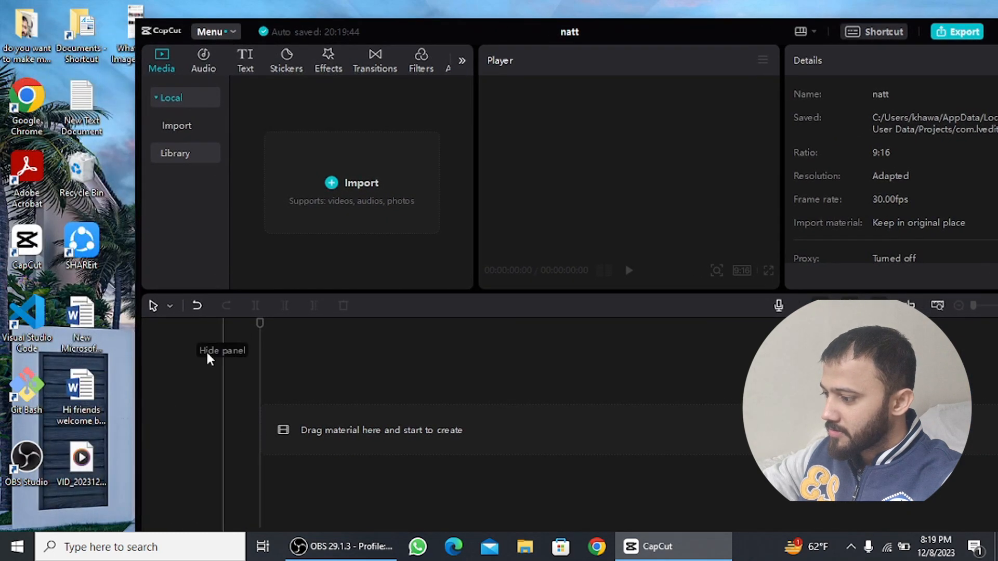
pyautogui.moveTo(70, 470); pyautogui.dragTo(291, 247)
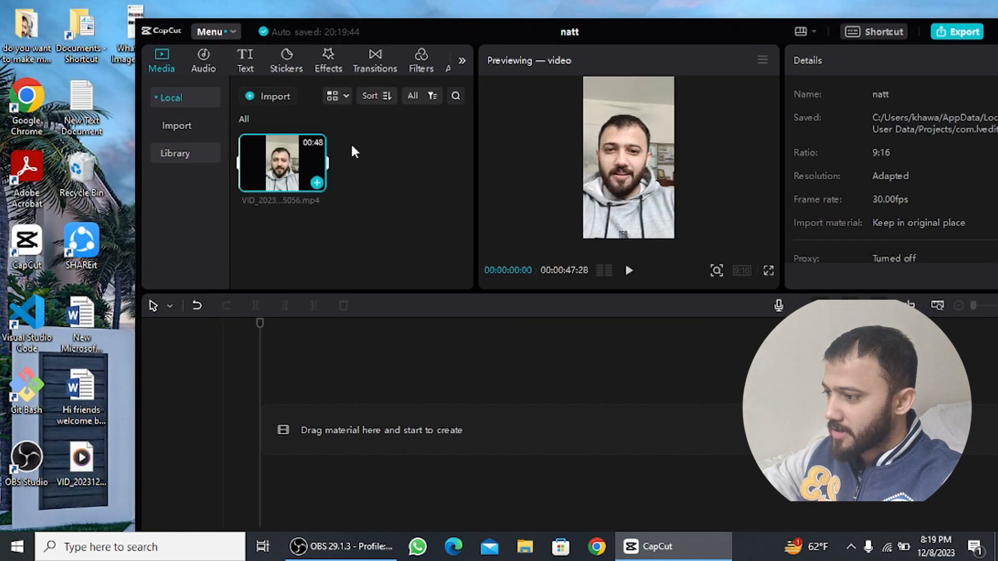
pyautogui.doubleClick(481, 34)
pyautogui.moveTo(174, 167); pyautogui.dragTo(145, 425)
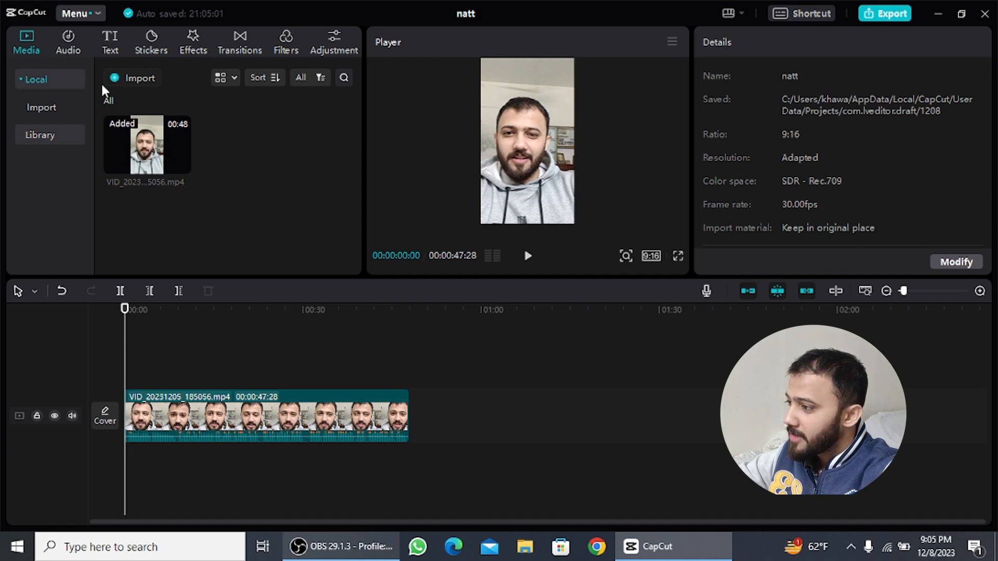
# Add a default text clip at the start of the timeline and extend it to about 14 seconds
pyautogui.click(110, 44)
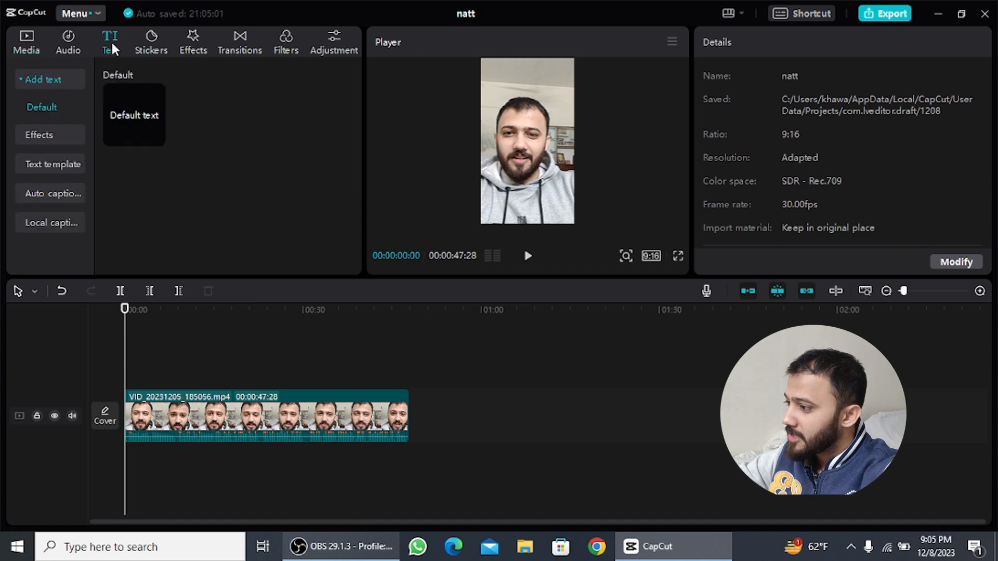
pyautogui.click(156, 137)
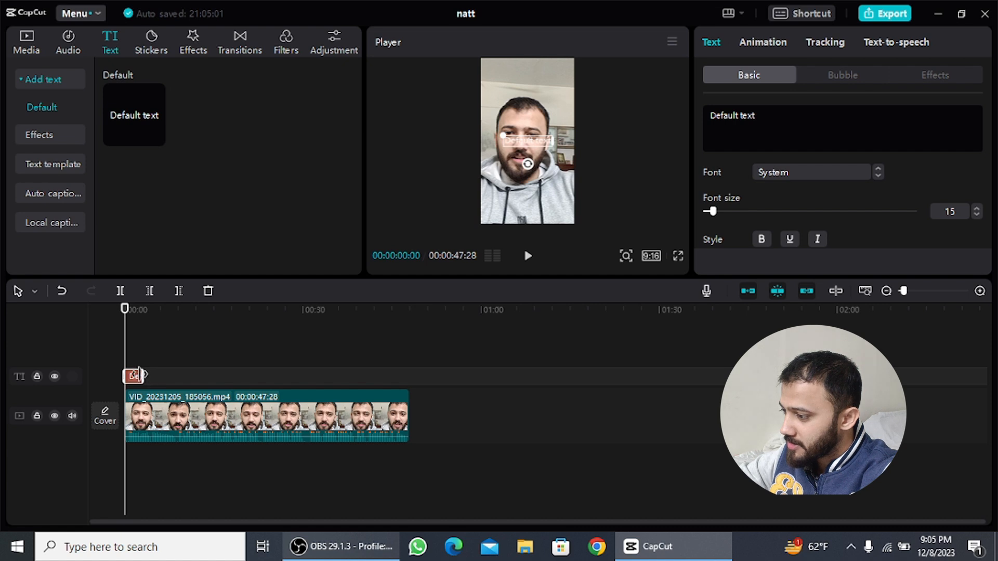
pyautogui.moveTo(145, 380); pyautogui.dragTo(206, 378)
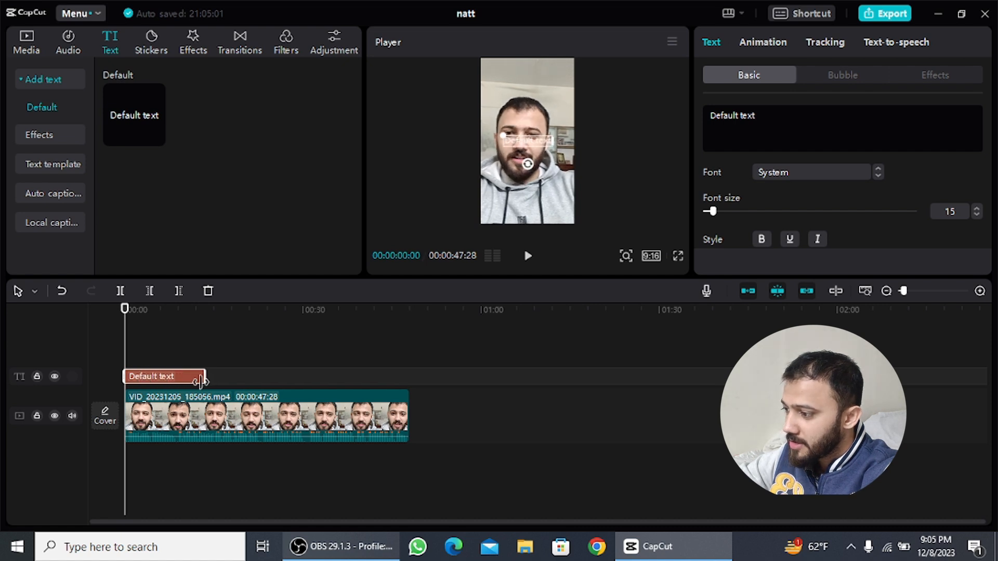
# Replace the default text with the creator's first name followed by "editing"
pyautogui.doubleClick(806, 138)
pyautogui.press('BackSpace')
pyautogui.press('BackSpace')
pyautogui.press('BackSpace')
pyautogui.press('BackSpace')
pyautogui.press('BackSpace')
pyautogui.press('BackSpace')
pyautogui.press('BackSpace')
pyautogui.press('BackSpace')
pyautogui.press('BackSpace')
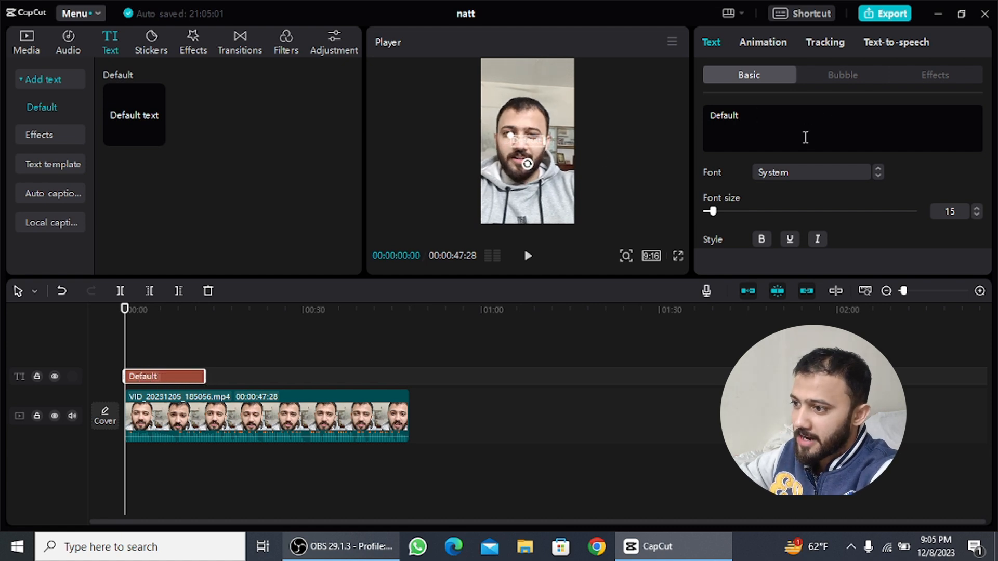
pyautogui.write('dan')
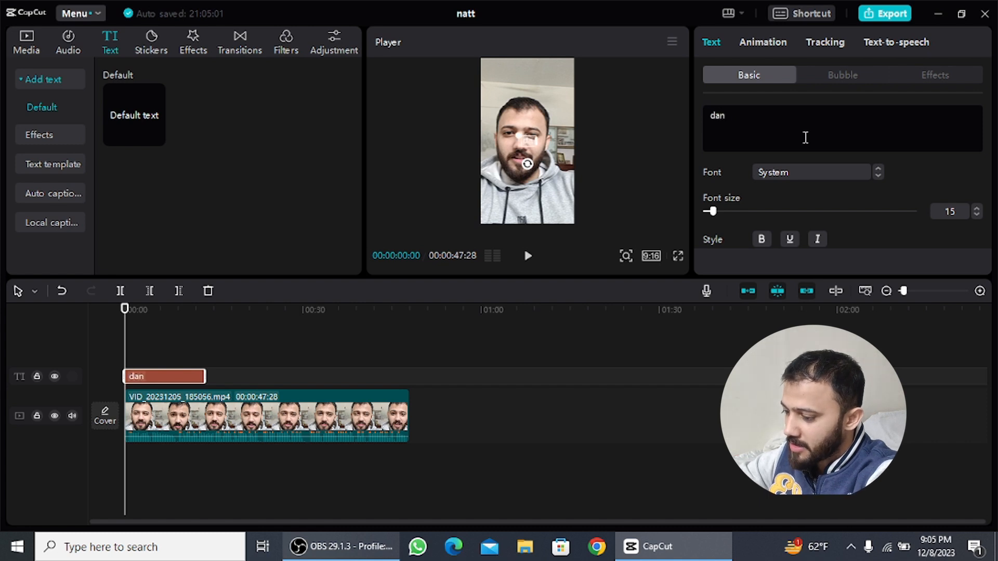
pyautogui.write('yial editing')
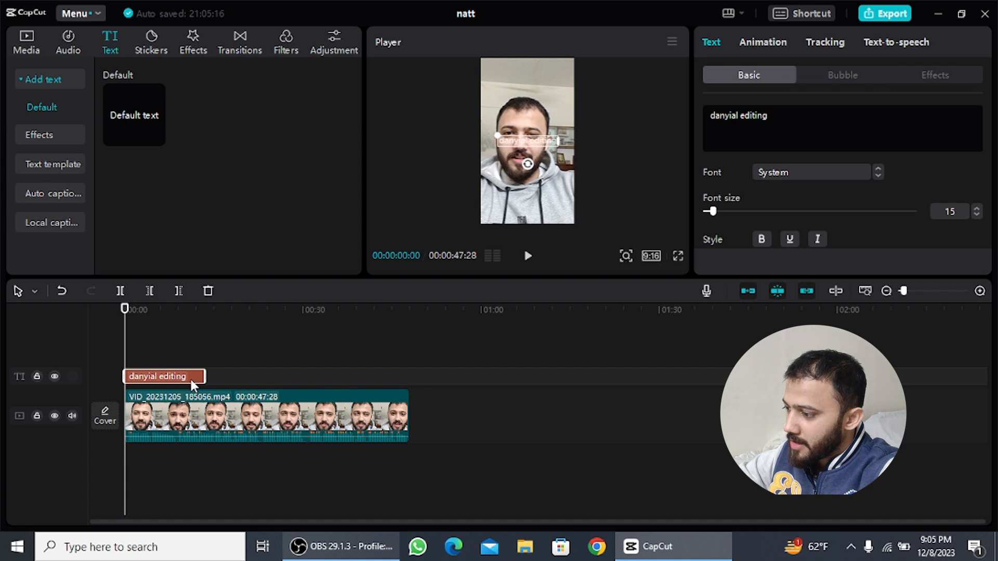
# Duplicate the text clip and change the wording of the lower-track one to "video strategy"
pyautogui.hotkey('ctrl', 'c')
pyautogui.hotkey('ctrl', 'v')
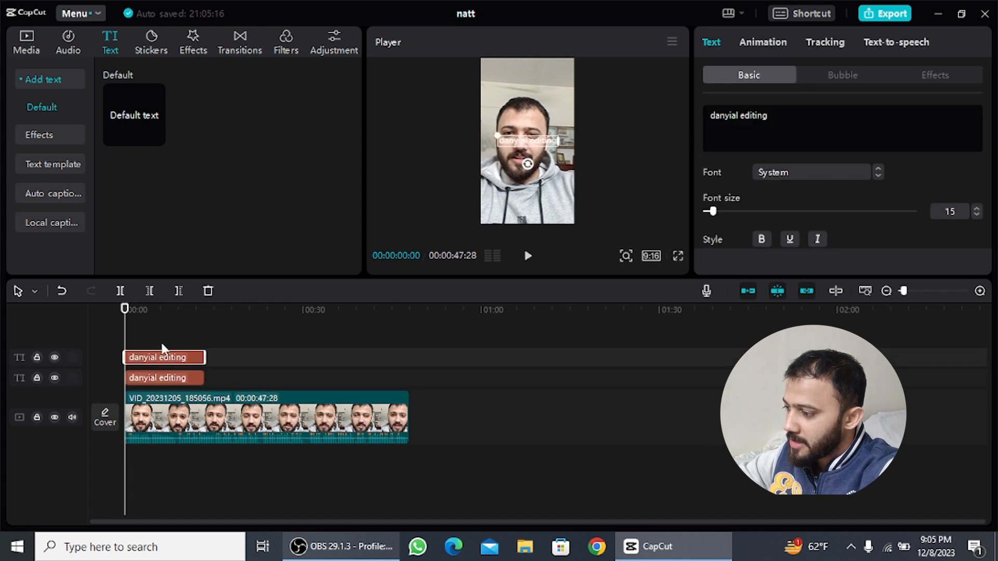
pyautogui.click(164, 377)
pyautogui.hotkey('shift', 'Left')
pyautogui.hotkey('shift', 'Left')
pyautogui.hotkey('shift', 'Left')
pyautogui.hotkey('shift', 'Left')
pyautogui.hotkey('shift', 'Left')
pyautogui.hotkey('shift', 'Left')
pyautogui.hotkey('shift', 'Left')
pyautogui.hotkey('shift', 'Left')
pyautogui.hotkey('shift', 'Left')
pyautogui.hotkey('shift', 'Left')
pyautogui.hotkey('shift', 'Left')
pyautogui.hotkey('shift', 'Left')
pyautogui.hotkey('shift', 'Left')
pyautogui.hotkey('shift', 'Left')
pyautogui.hotkey('shift', 'Left')
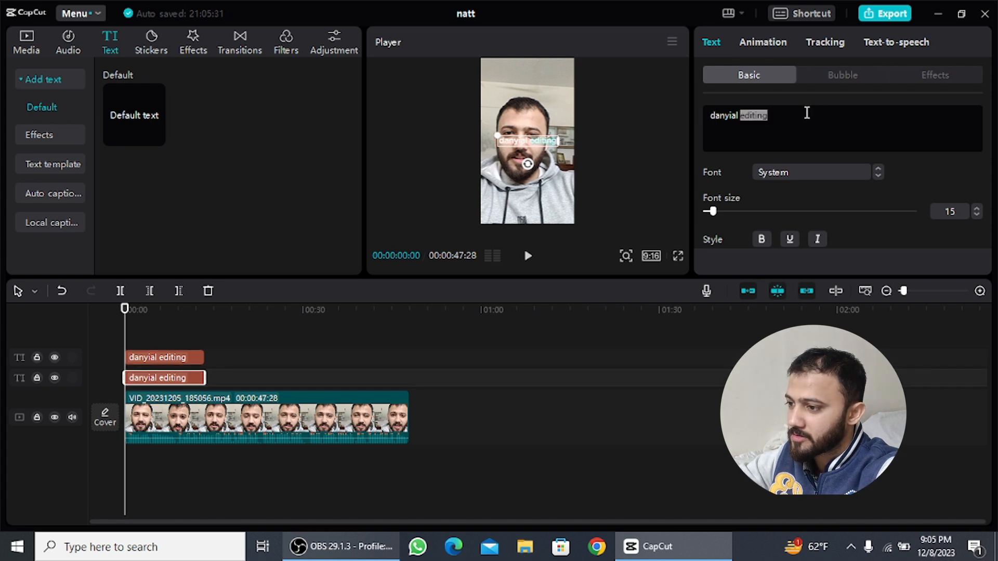
pyautogui.press('BackSpace')
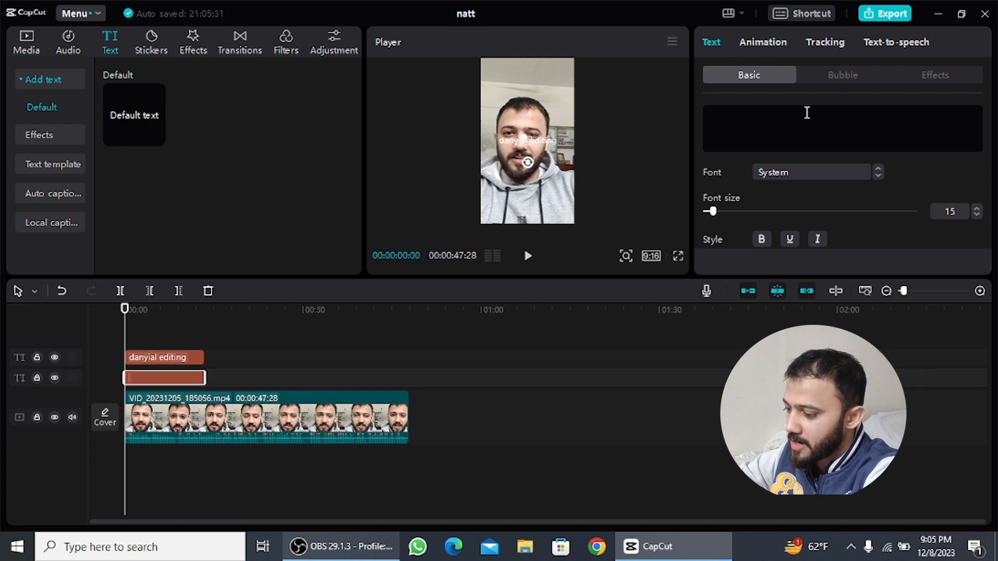
pyautogui.write('video strategy')
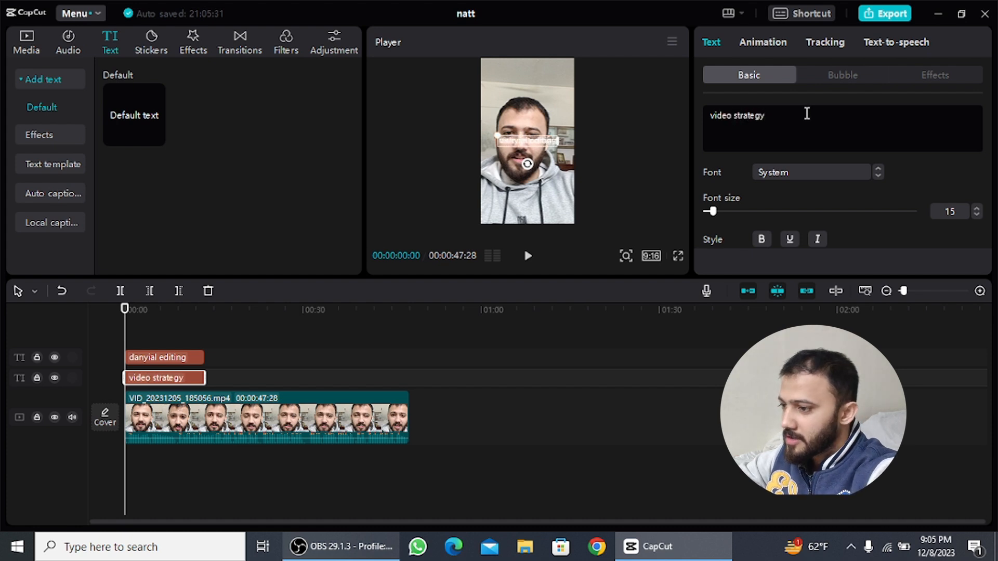
# Move both texts to the lower part of the video frame, with "video strategy" above the "editing" line
pyautogui.click(594, 164)
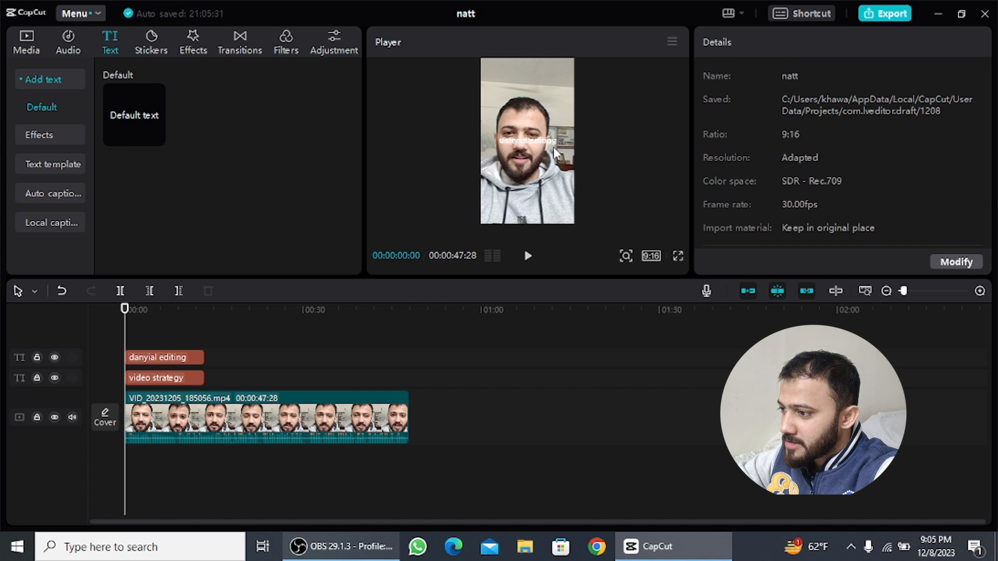
pyautogui.click(550, 148)
pyautogui.moveTo(541, 149); pyautogui.dragTo(539, 211)
pyautogui.click(549, 141)
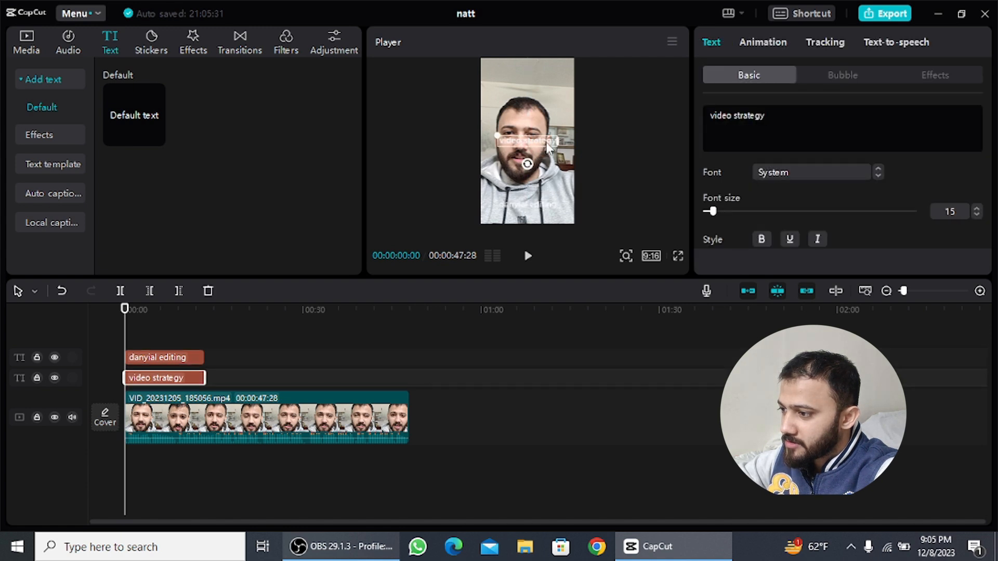
pyautogui.moveTo(535, 142); pyautogui.dragTo(535, 192)
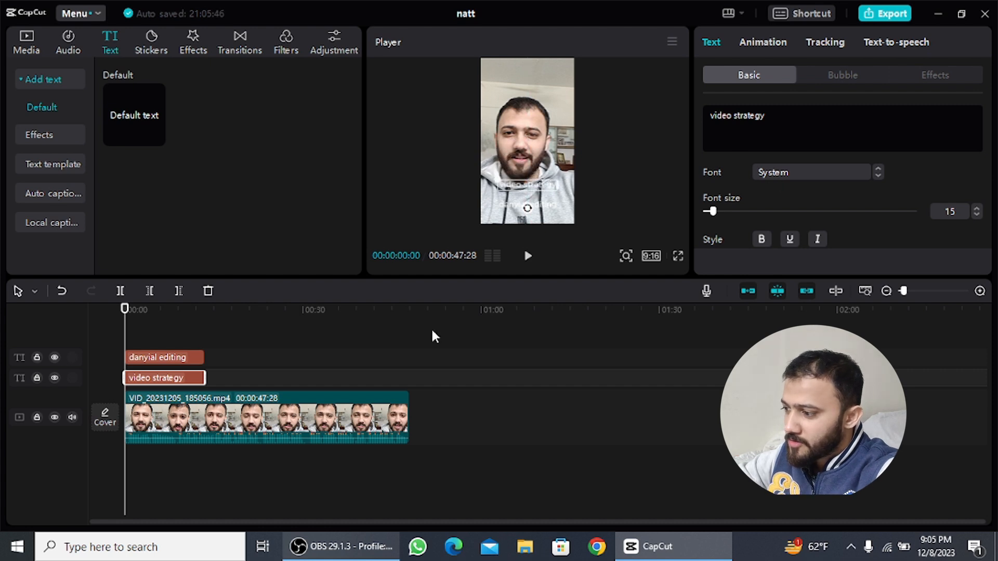
# Apply the Lantastic font to both text clips and move the "editing" line closer beneath "video strategy"
pyautogui.moveTo(221, 342); pyautogui.dragTo(200, 372)
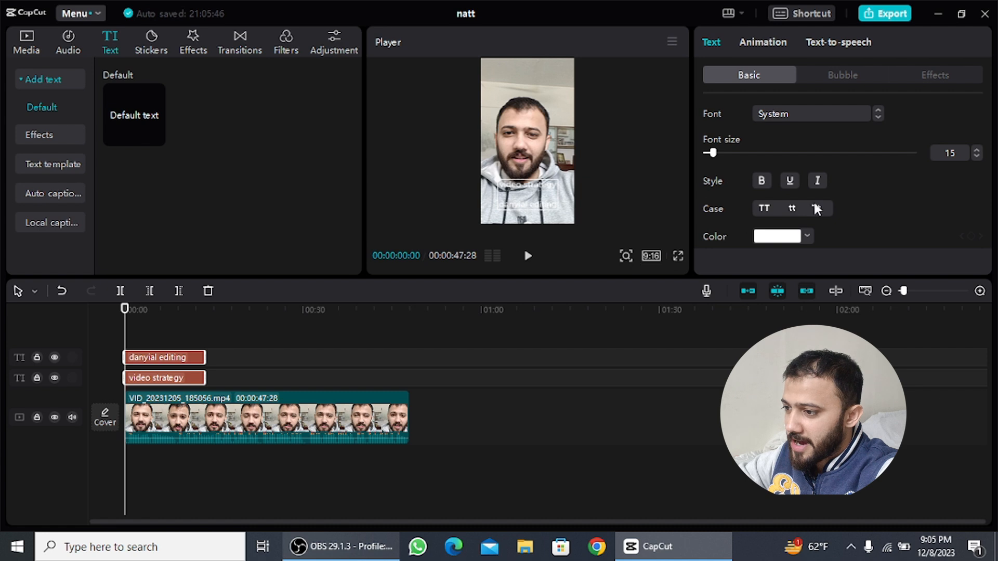
pyautogui.click(838, 113)
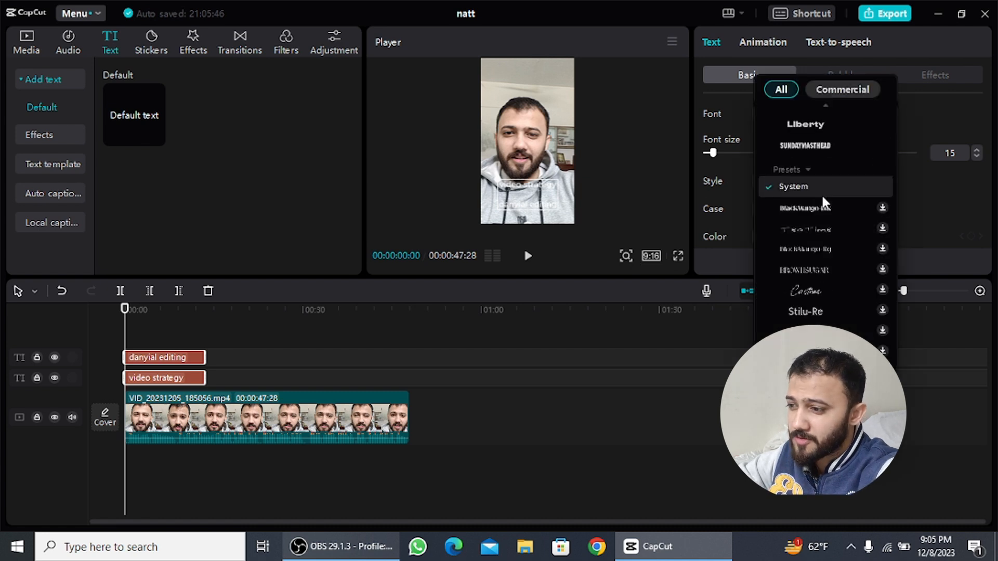
pyautogui.scroll(1, 821, 194)
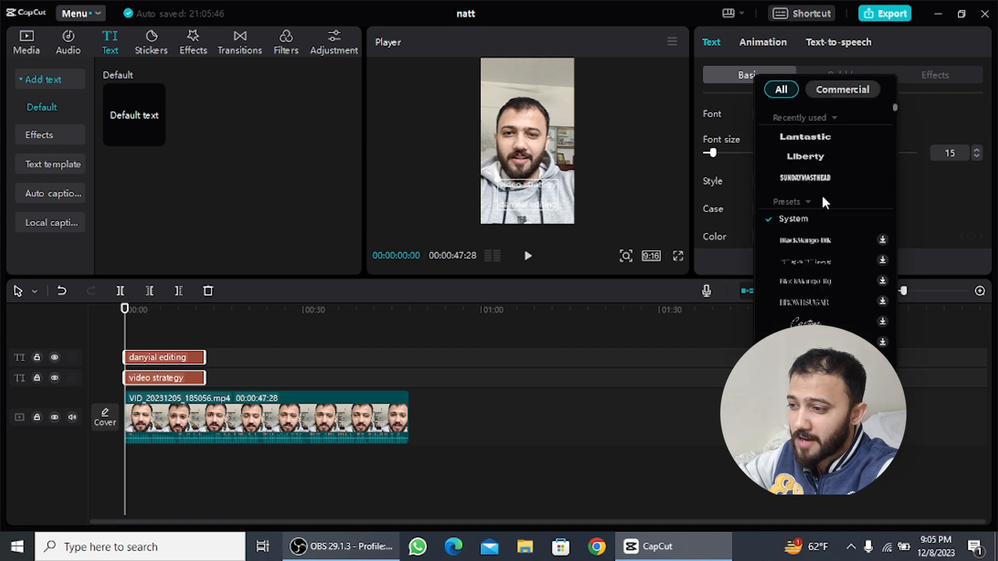
pyautogui.click(832, 138)
pyautogui.click(607, 123)
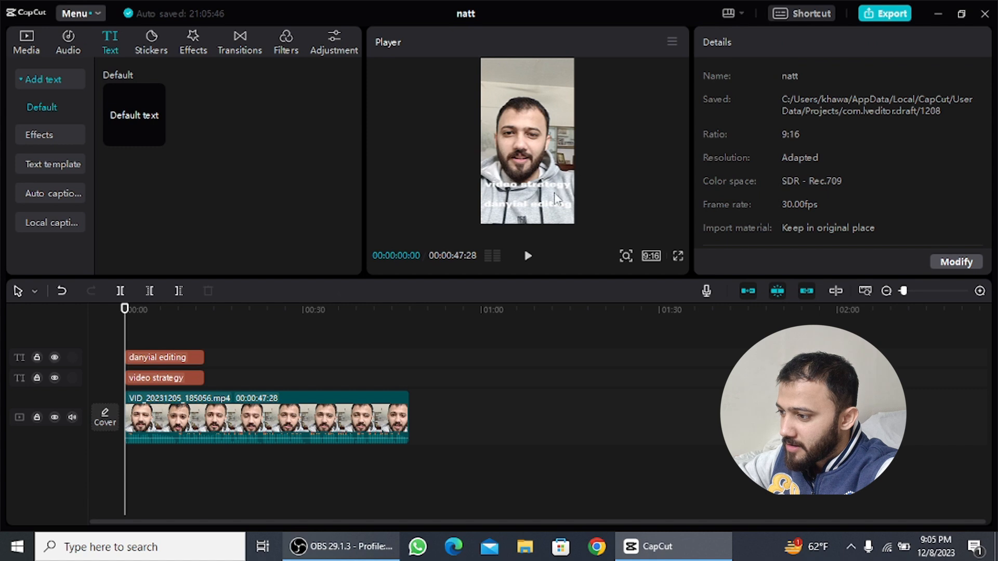
pyautogui.click(540, 202)
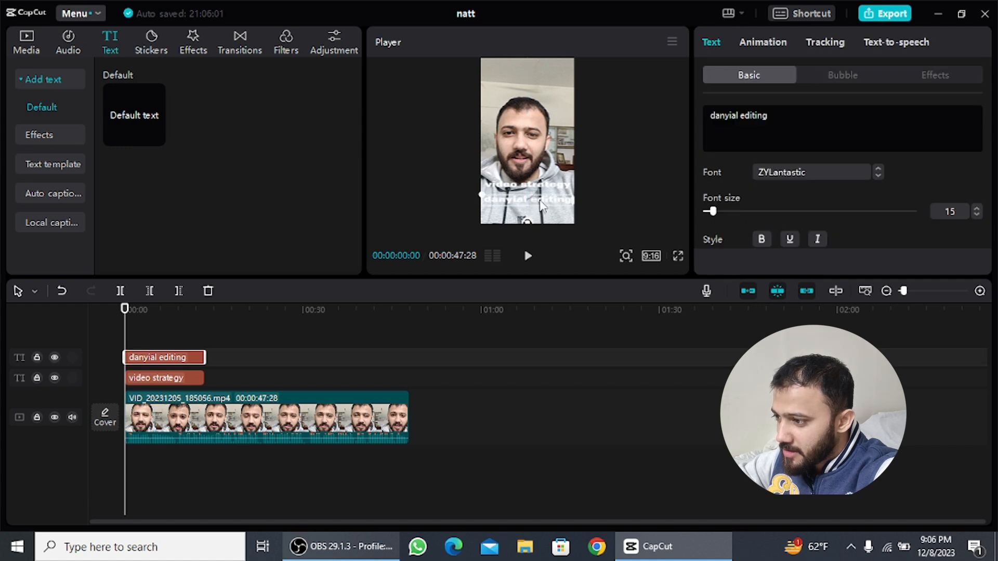
# Set the color of the "editing" text to yellow
pyautogui.moveTo(242, 347); pyautogui.dragTo(192, 383)
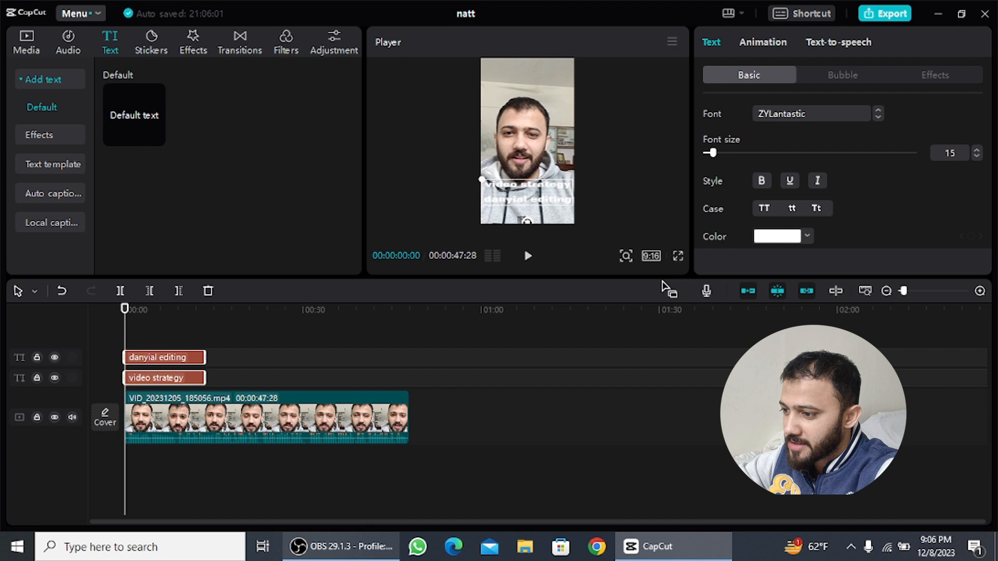
pyautogui.click(173, 361)
pyautogui.scroll(-2, 769, 207)
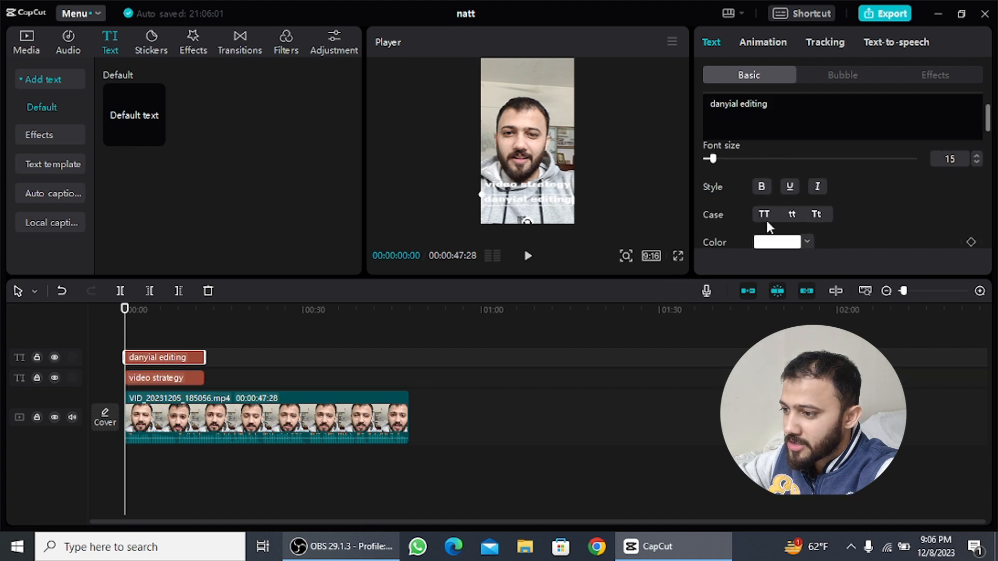
pyautogui.click(770, 242)
pyautogui.click(883, 262)
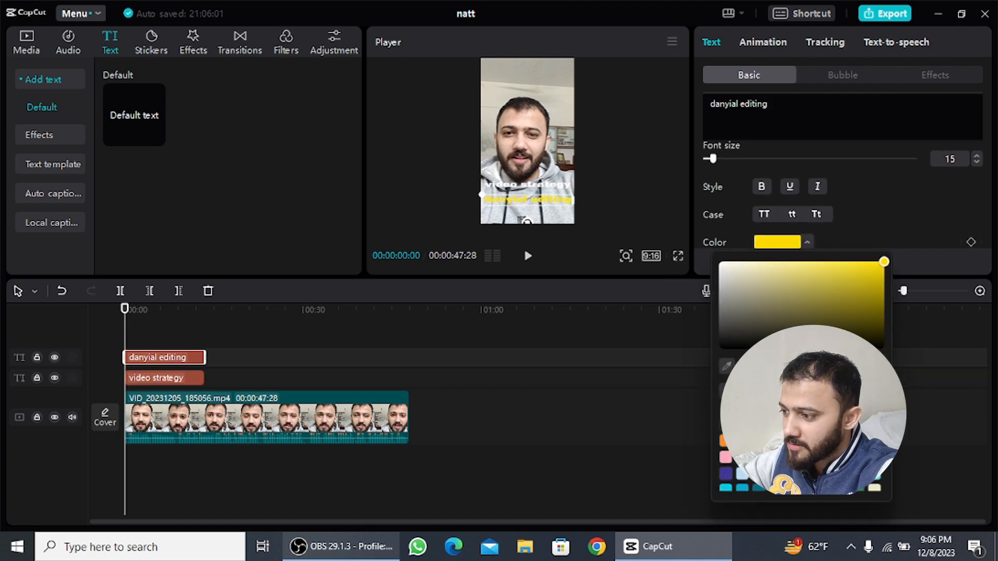
# Set the color of the "video strategy" text to red
pyautogui.click(179, 380)
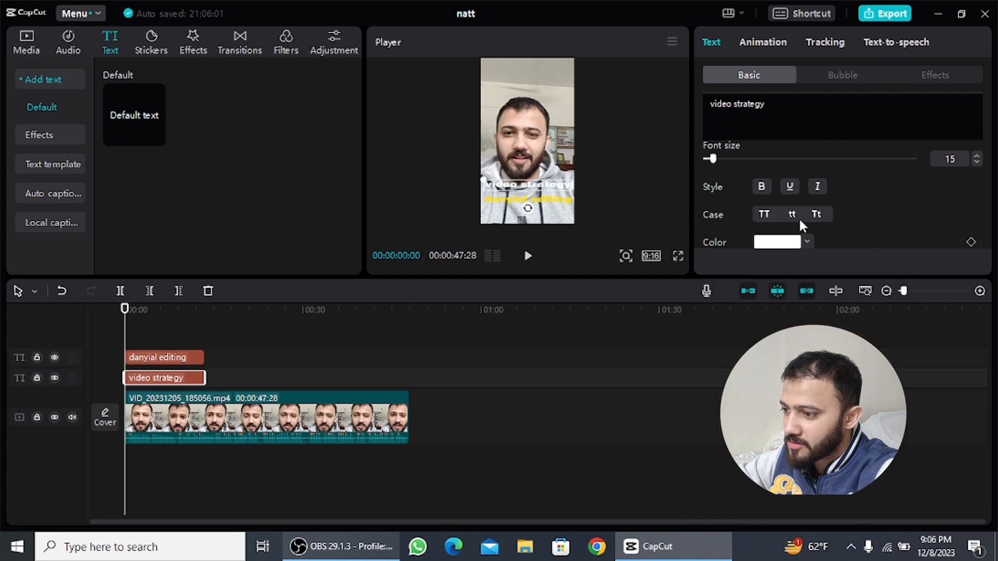
pyautogui.click(796, 244)
pyautogui.click(858, 425)
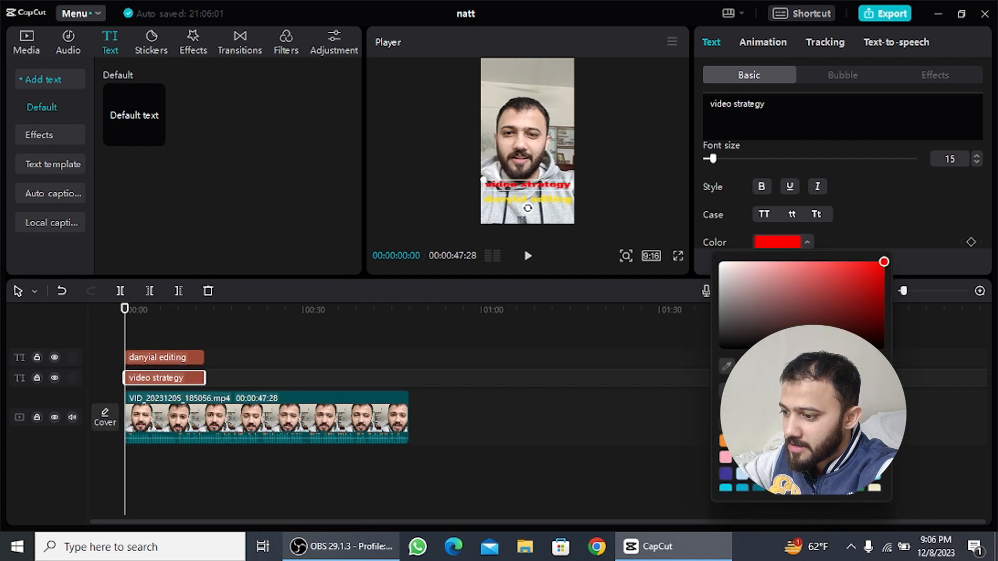
pyautogui.click(619, 192)
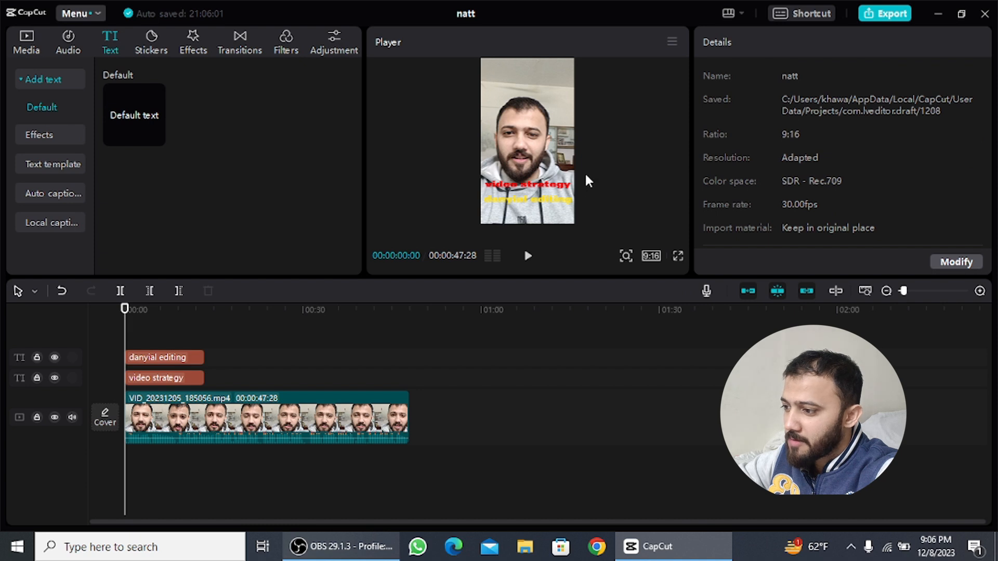
# Apply the Zoom Out entrance animation with a 0.5 s duration to the yellow "editing" text and play it back
pyautogui.moveTo(255, 347); pyautogui.dragTo(200, 384)
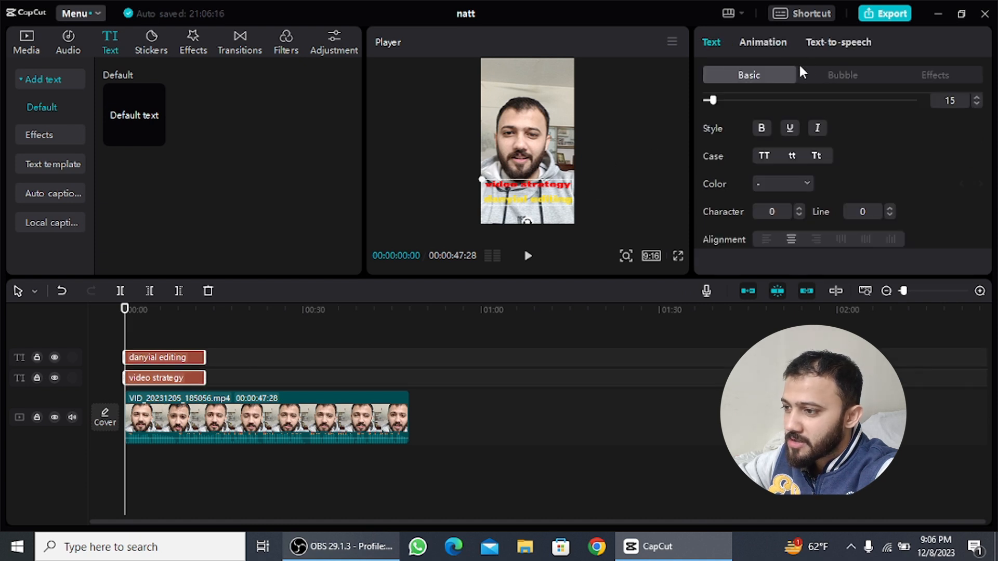
pyautogui.click(185, 379)
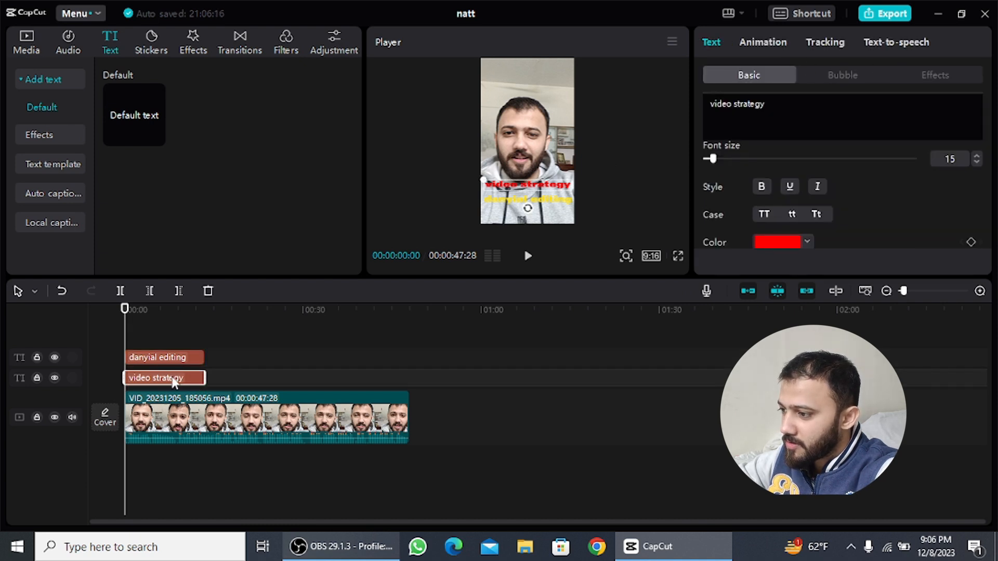
pyautogui.click(174, 363)
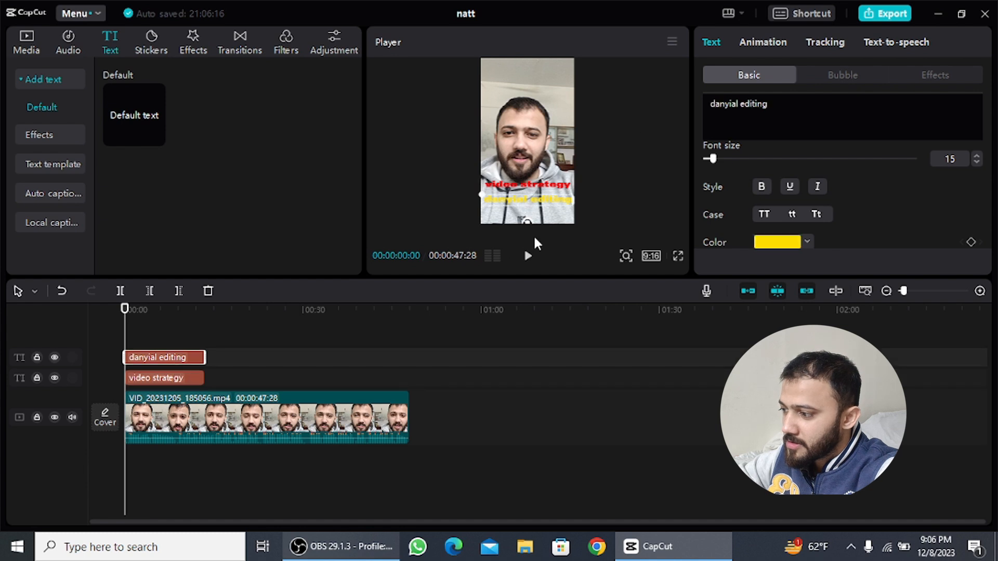
pyautogui.click(776, 42)
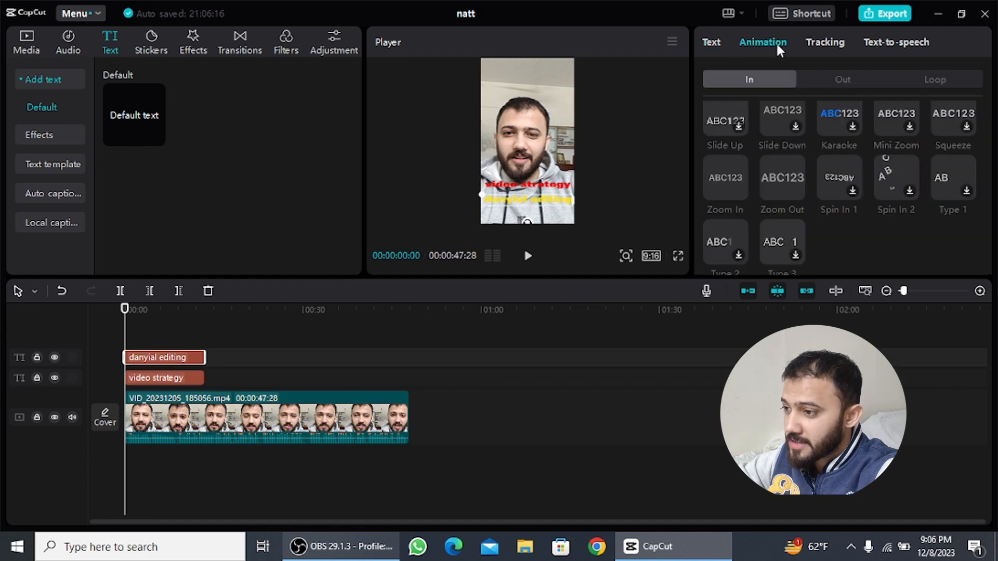
pyautogui.click(783, 185)
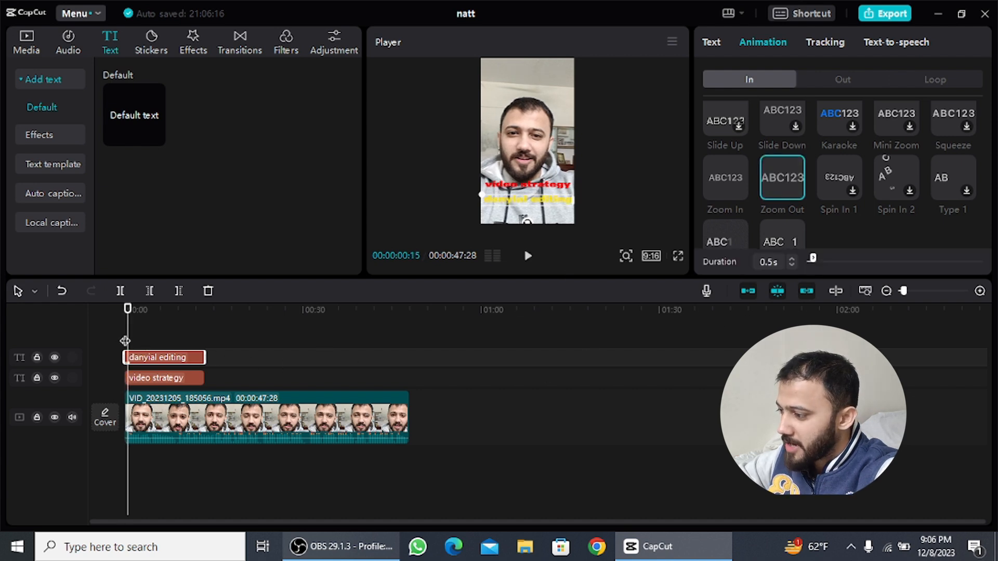
pyautogui.press('space')
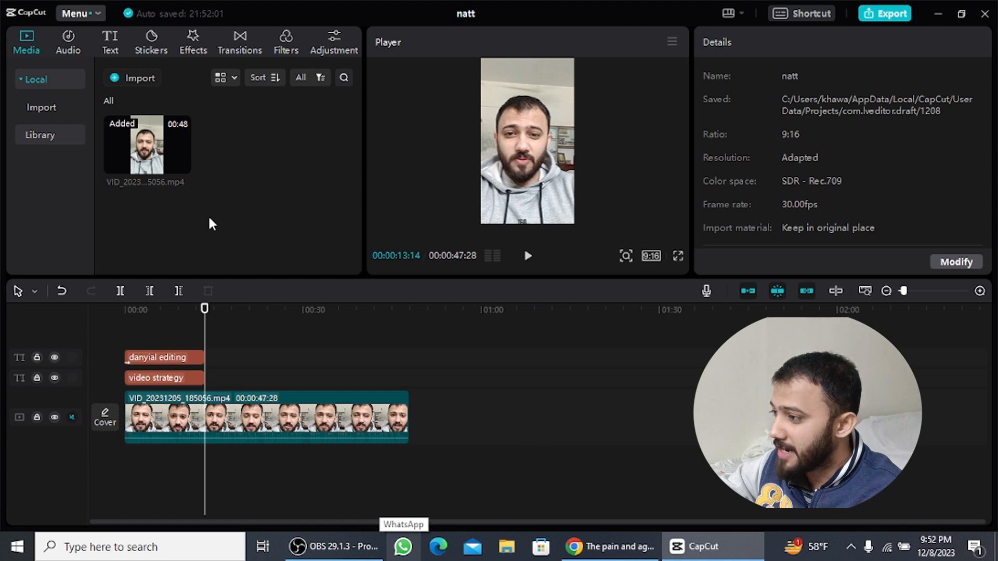
# Enable the Glow effect on both text clips together
pyautogui.click(182, 378)
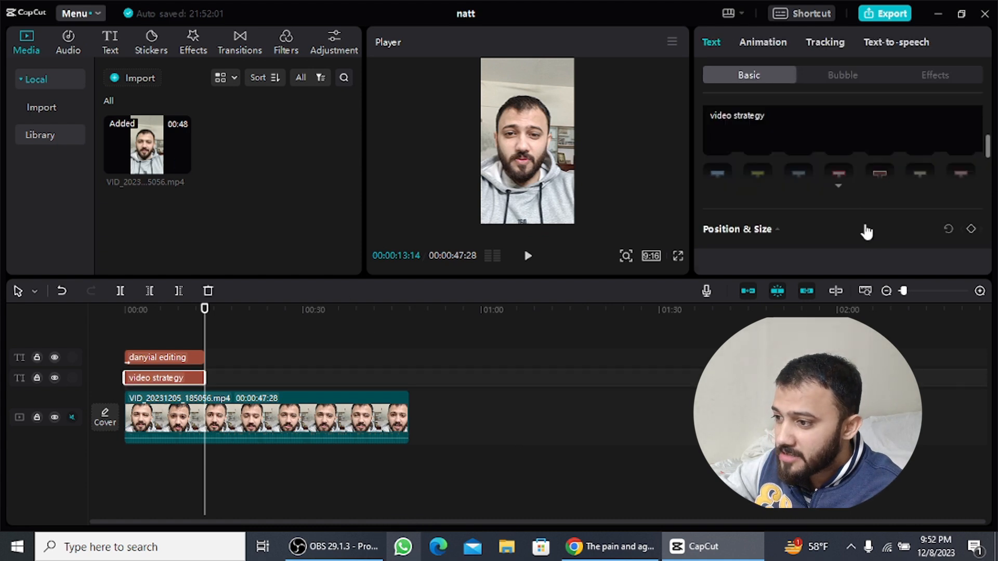
pyautogui.scroll(-5, 842, 187)
pyautogui.scroll(3, 803, 188)
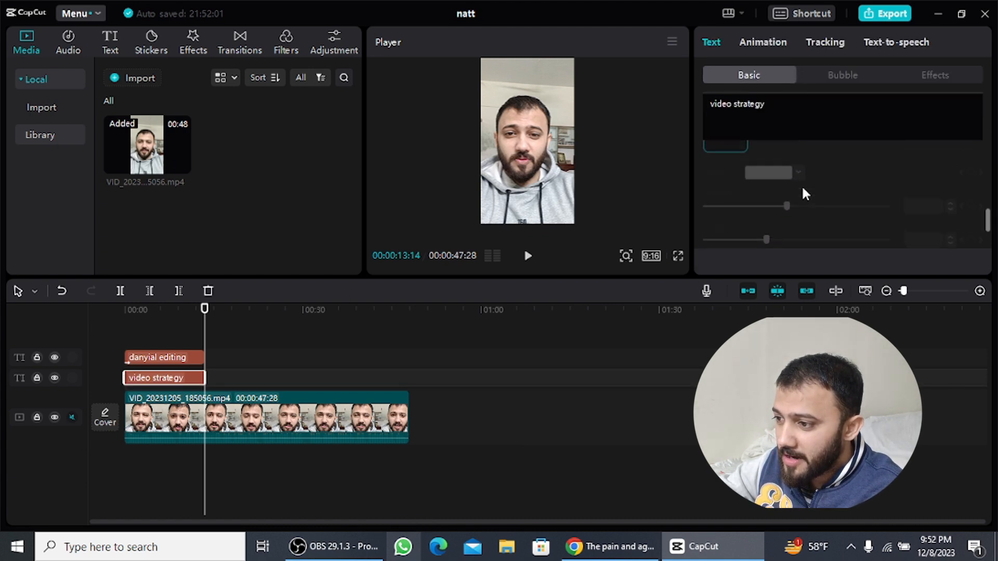
pyautogui.scroll(-3, 802, 189)
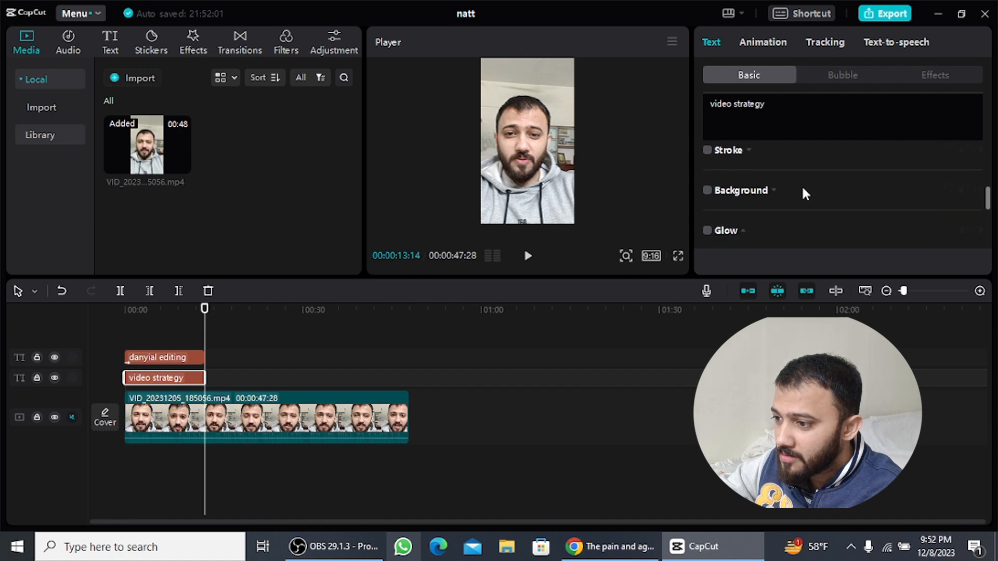
pyautogui.moveTo(239, 382); pyautogui.dragTo(173, 336)
pyautogui.scroll(-6, 760, 181)
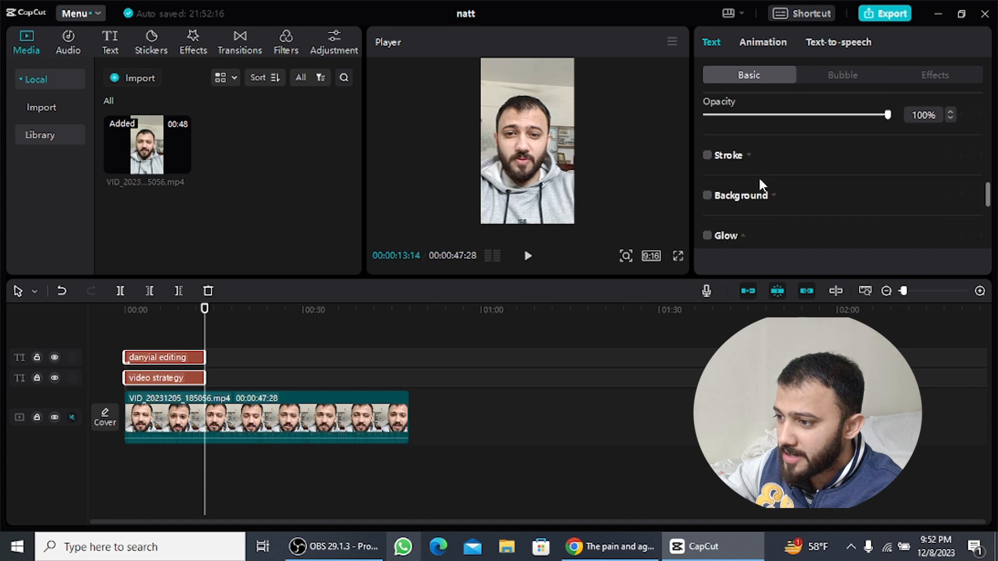
pyautogui.scroll(2, 760, 181)
pyautogui.scroll(1, 760, 181)
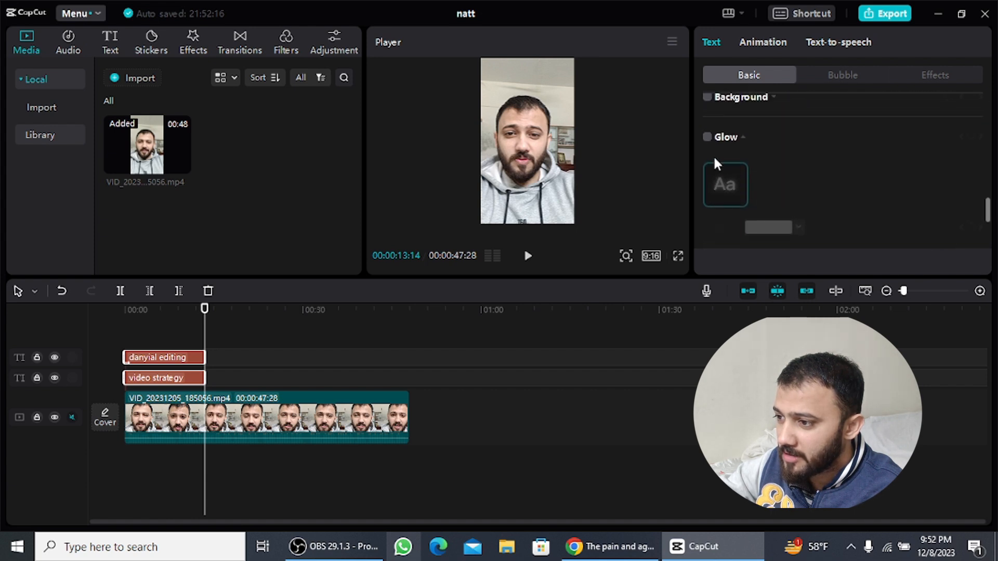
pyautogui.click(708, 136)
pyautogui.scroll(-1, 771, 177)
pyautogui.scroll(-1, 770, 170)
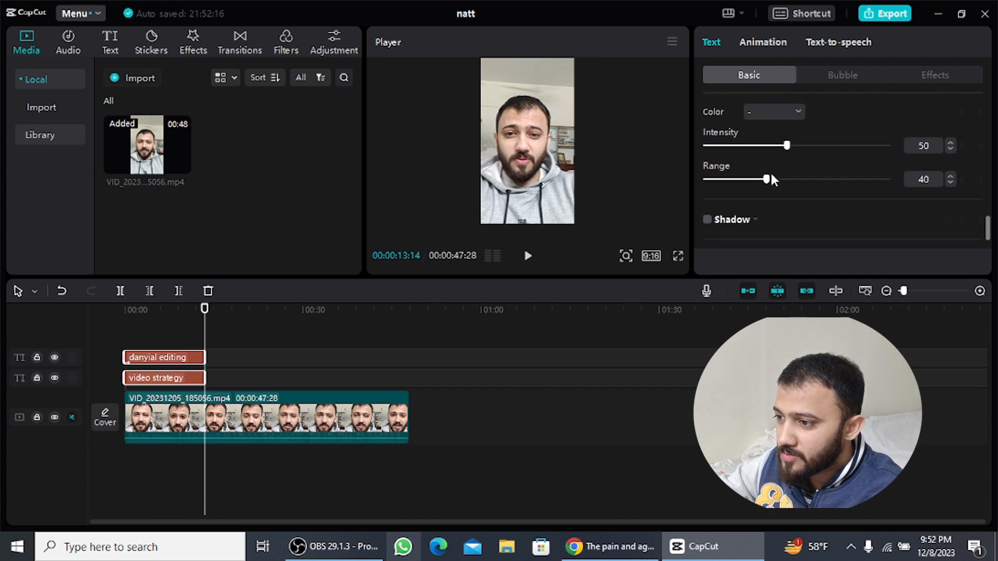
# Check the glowing titles full screen at 00:00:07:23 and set their glow intensity to 40
pyautogui.moveTo(200, 325); pyautogui.dragTo(167, 325)
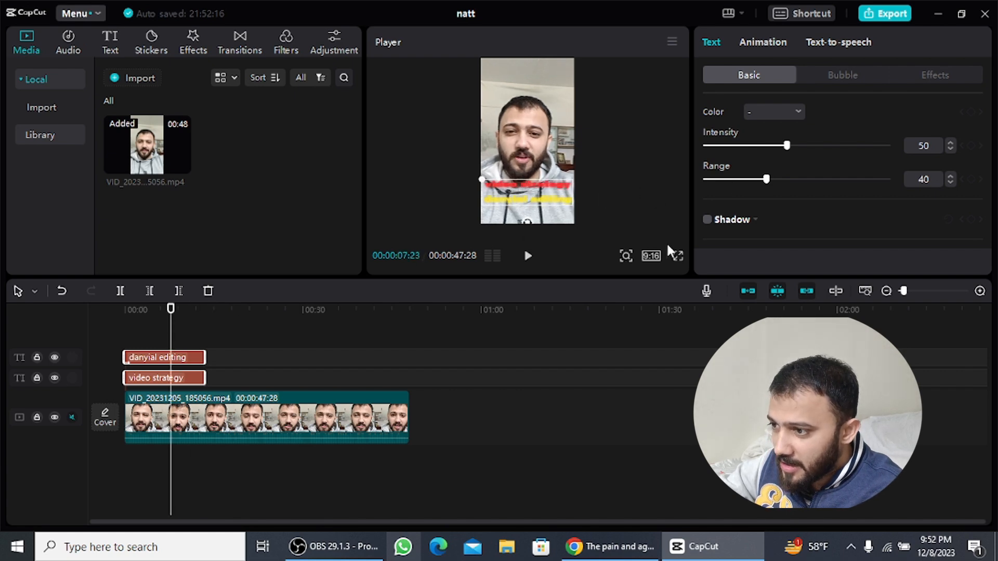
pyautogui.click(675, 256)
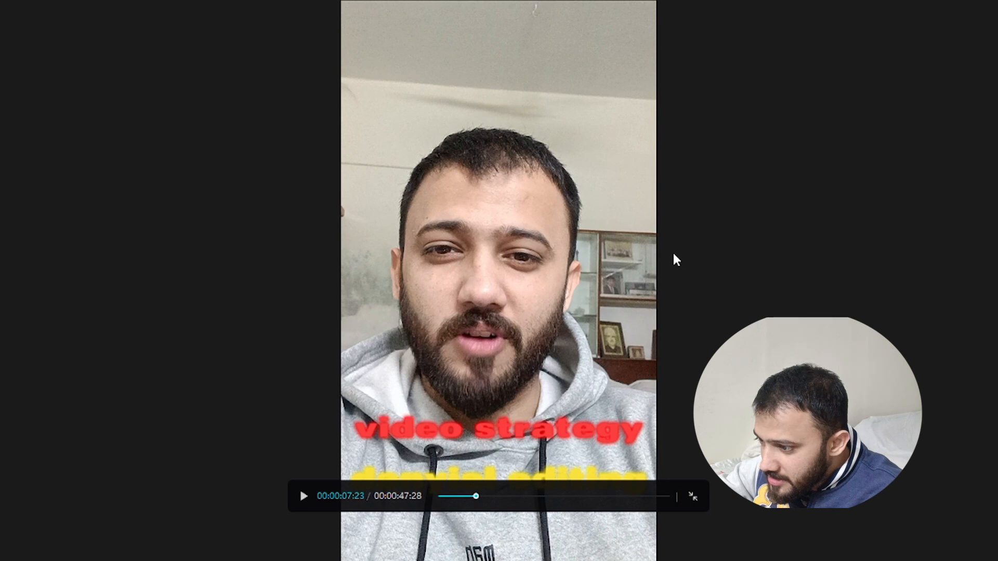
pyautogui.press('Escape')
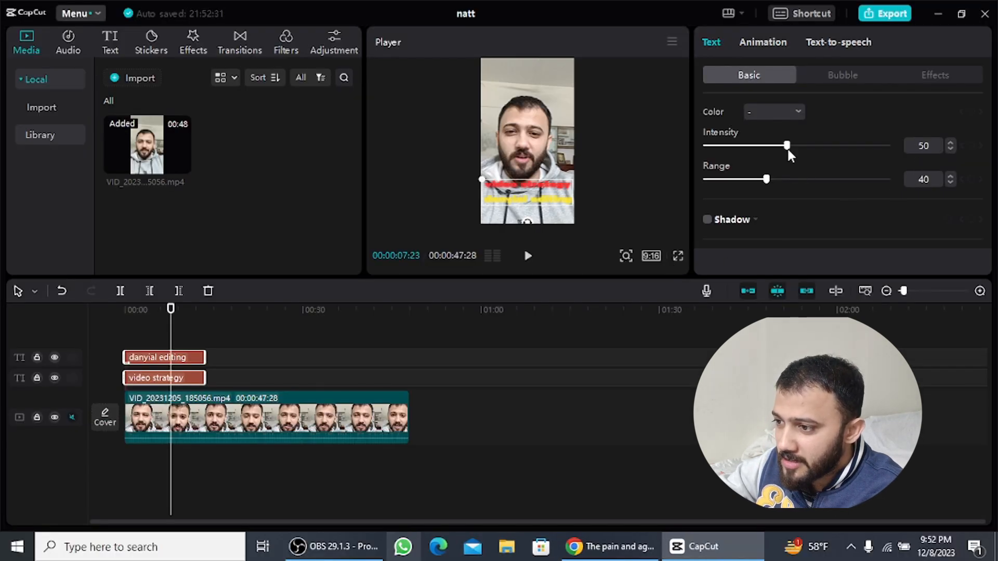
pyautogui.moveTo(789, 149); pyautogui.dragTo(768, 149)
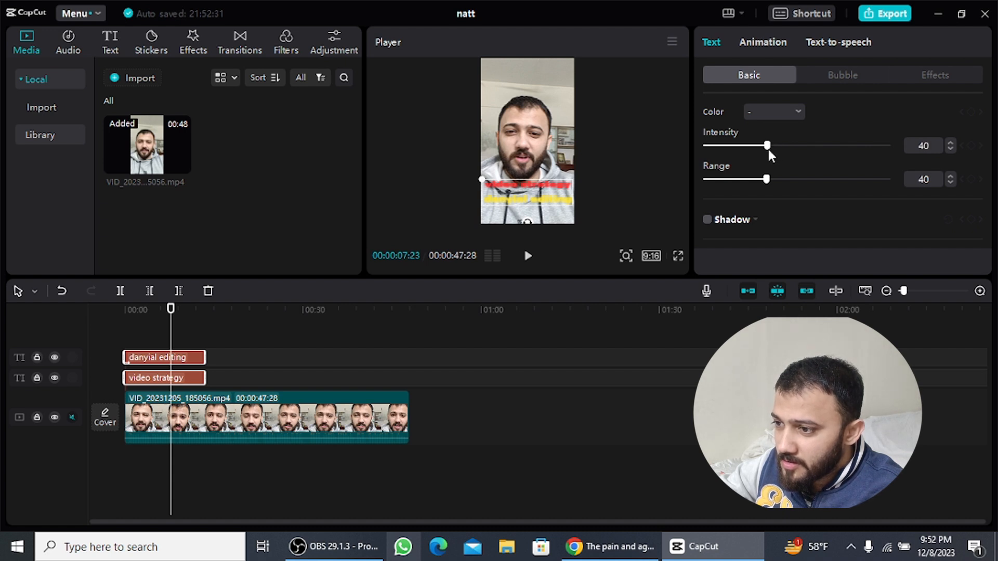
pyautogui.click(677, 257)
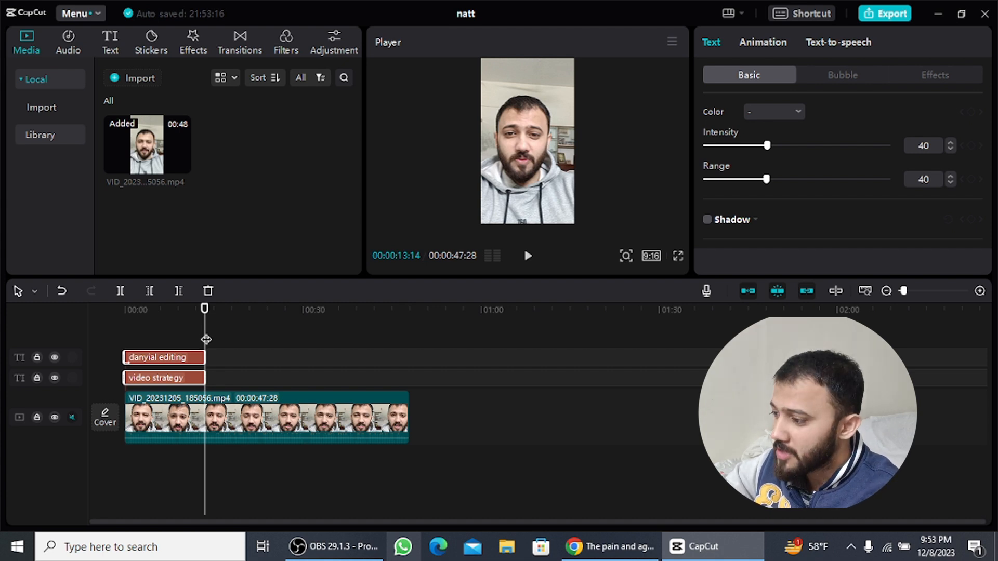
# Import the "Dollars Money Falling Free Background Animation" video from New folder on drive D and place it above the main clip, starting where the texts end
pyautogui.click(131, 84)
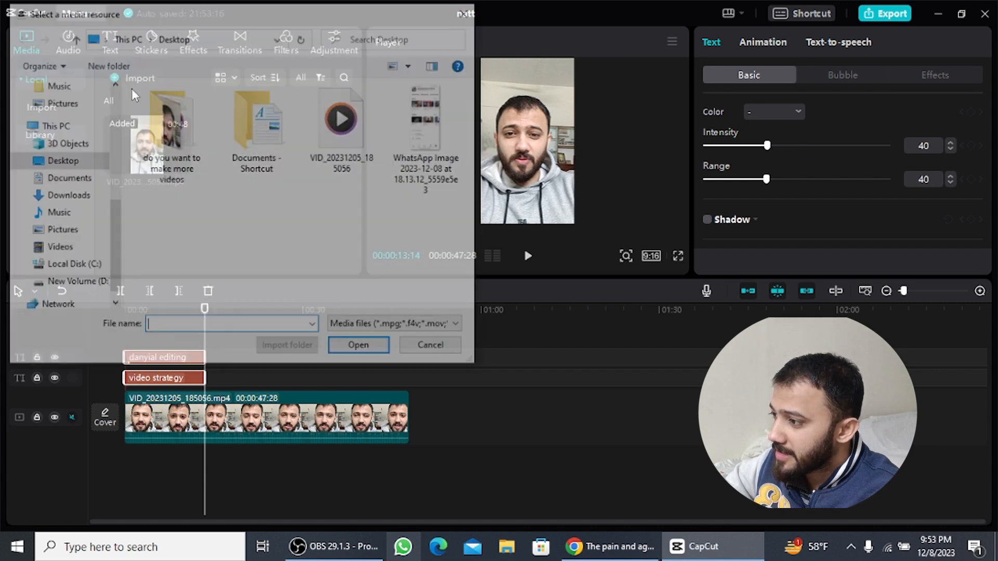
pyautogui.click(78, 289)
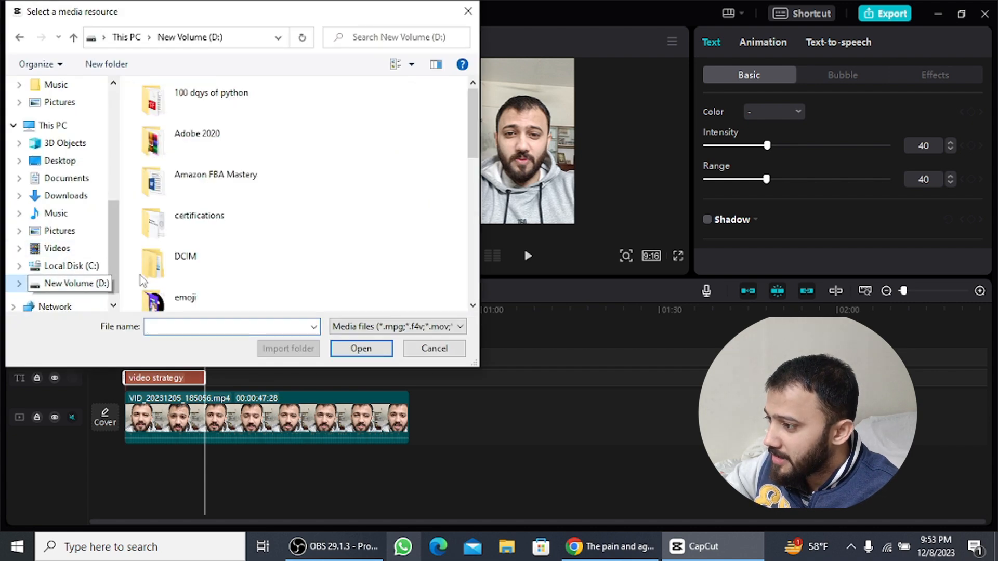
pyautogui.scroll(-3, 200, 213)
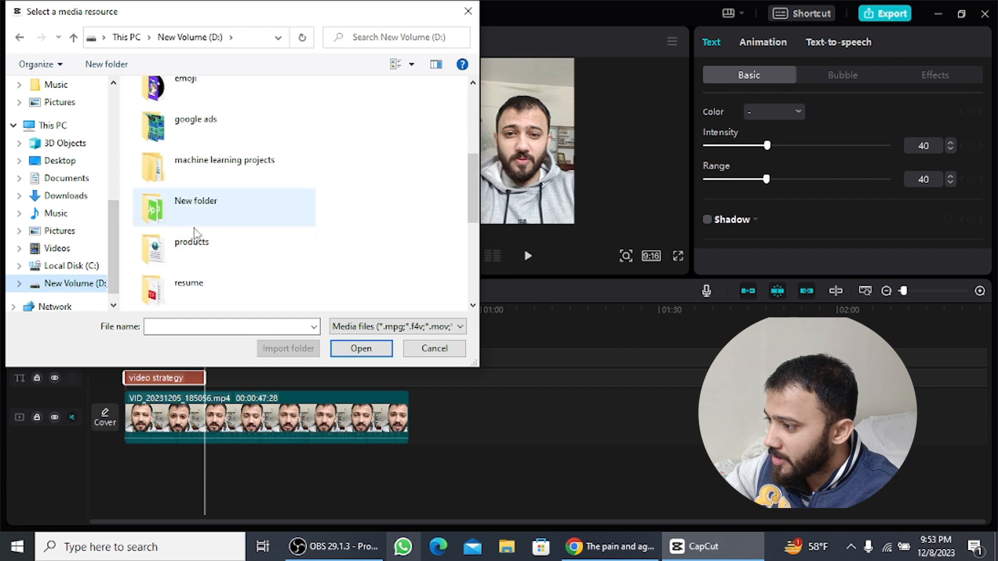
pyautogui.doubleClick(213, 206)
pyautogui.scroll(-5, 294, 216)
pyautogui.doubleClick(420, 130)
pyautogui.moveTo(259, 166); pyautogui.dragTo(205, 387)
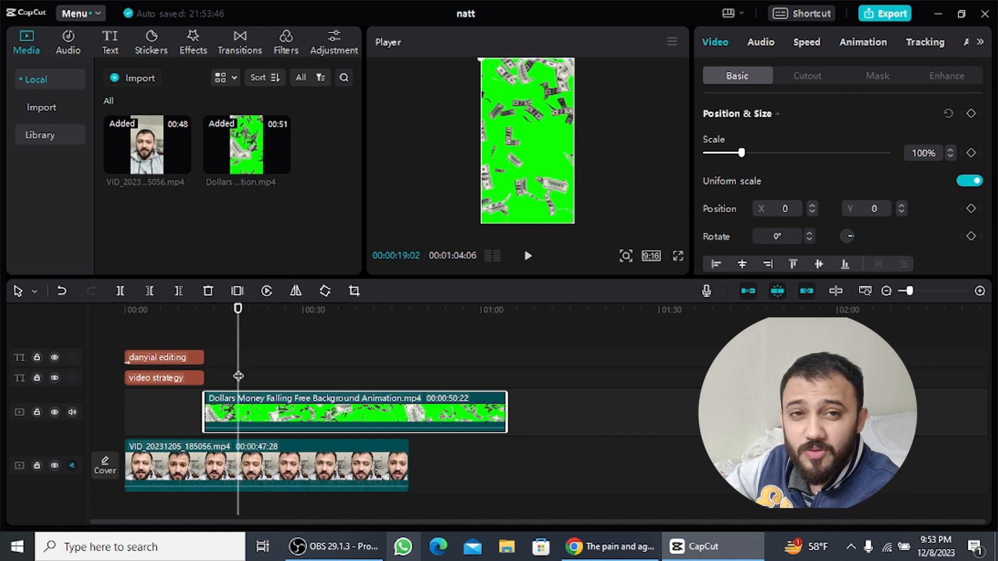
# Turn on Chroma key for the falling-money overlay and pick its green background as the key color
pyautogui.click(216, 376)
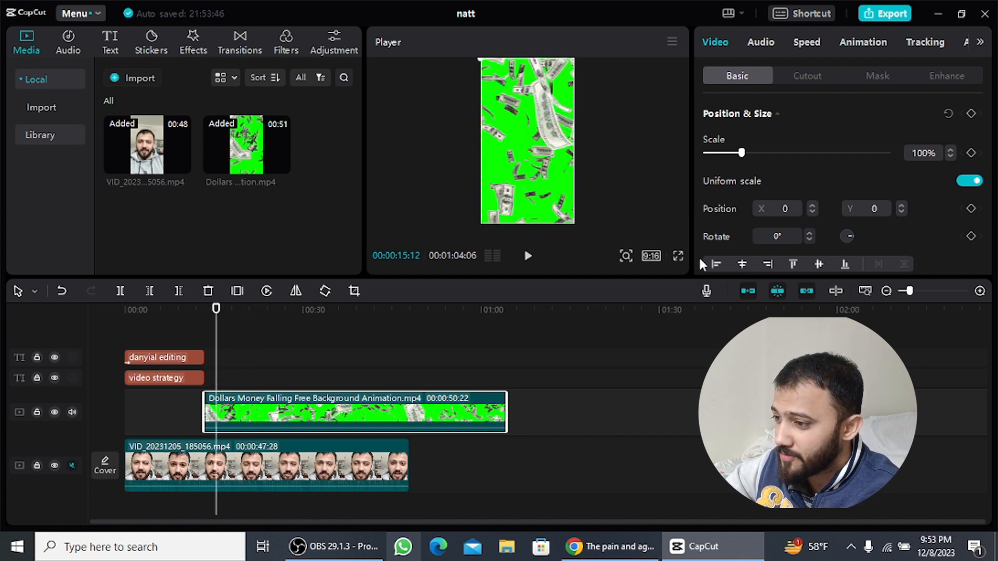
pyautogui.click(820, 79)
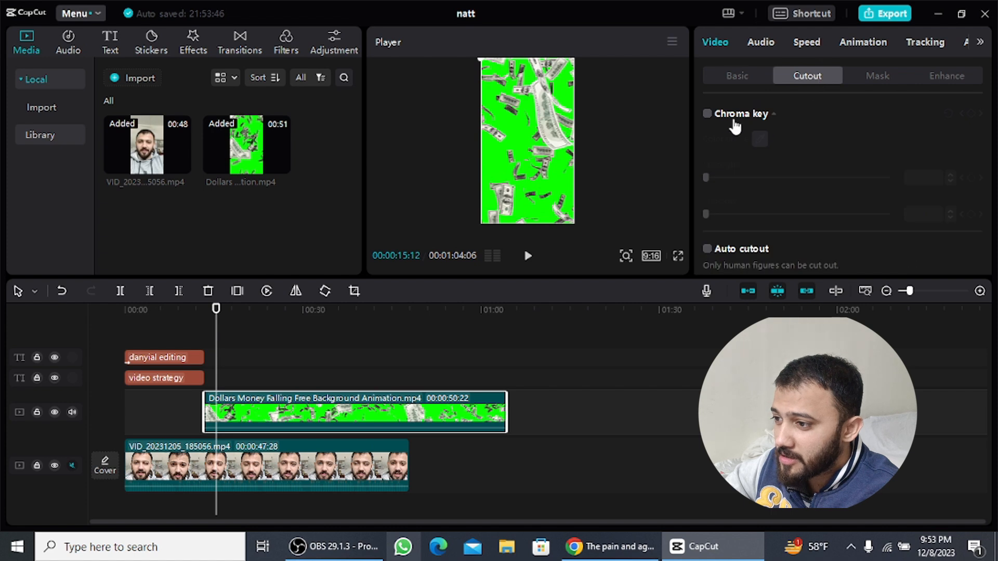
pyautogui.click(708, 115)
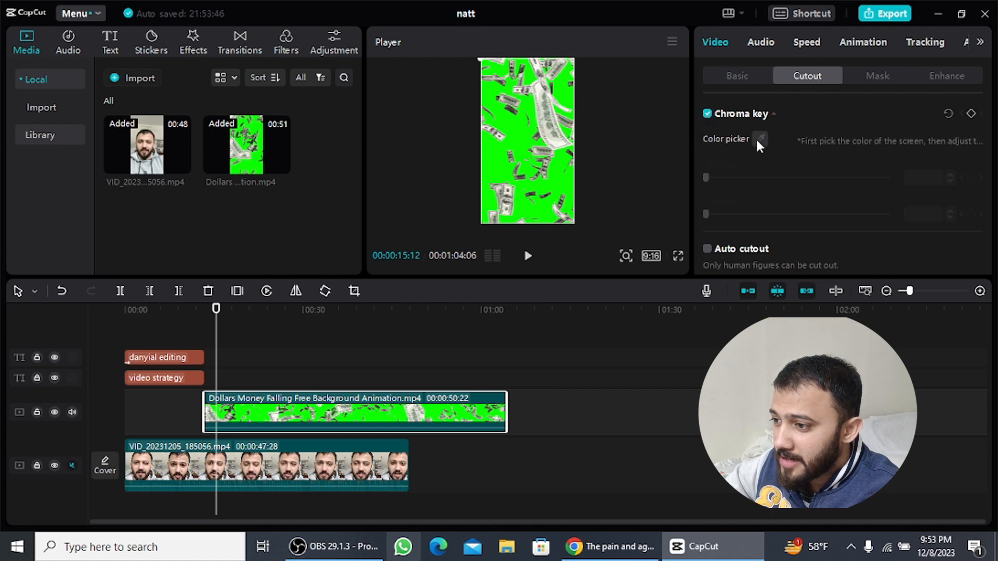
pyautogui.click(760, 139)
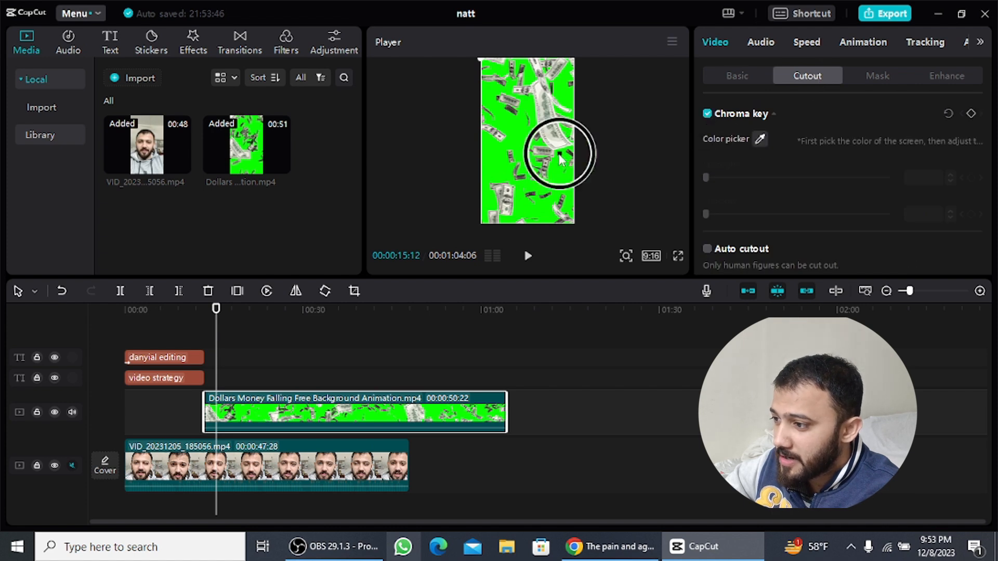
pyautogui.click(498, 152)
# Set the money overlay's chroma key strength to 48 and shadow to 43
pyautogui.moveTo(718, 176); pyautogui.dragTo(785, 180)
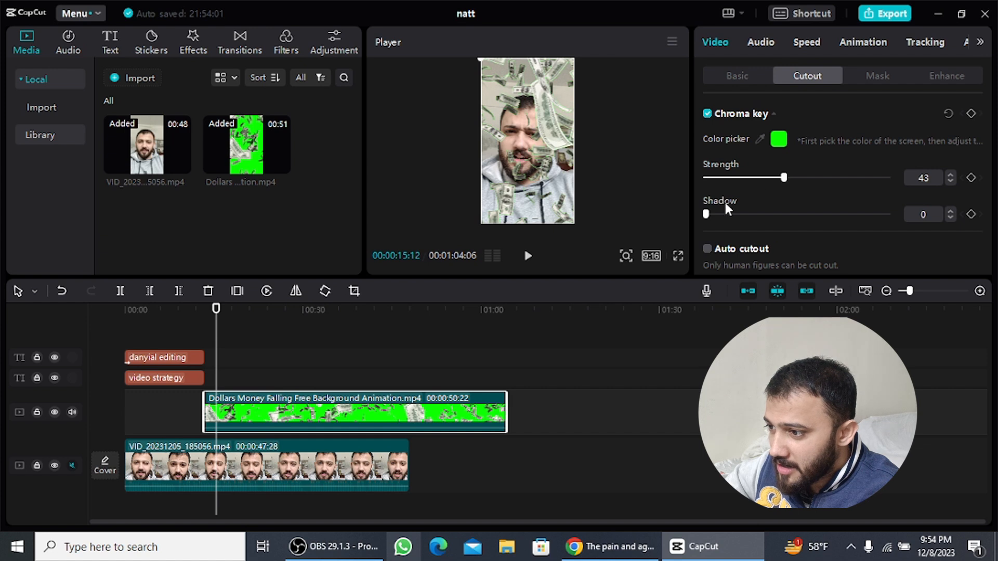
pyautogui.moveTo(770, 213); pyautogui.dragTo(793, 182)
pyautogui.click(799, 178)
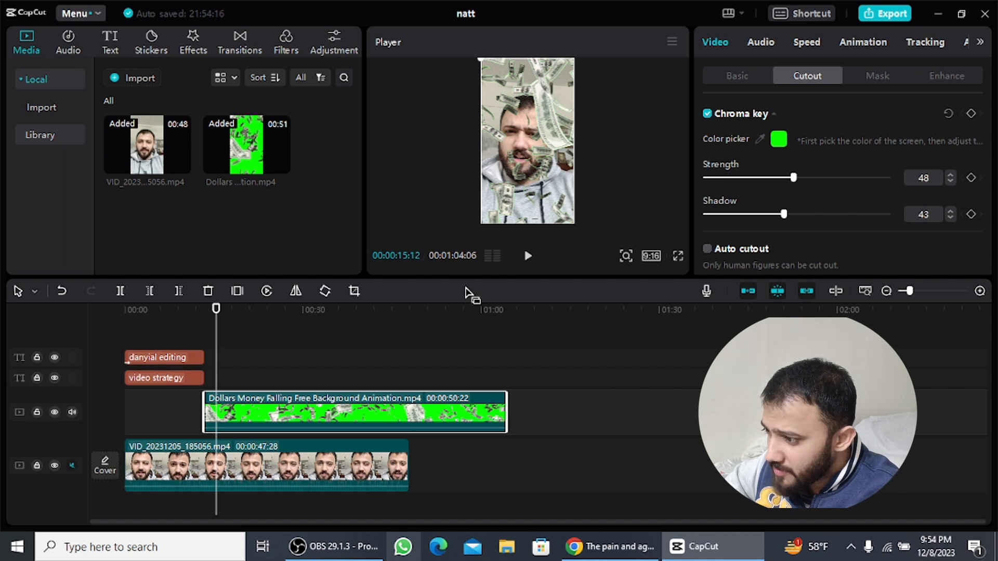
# Split the money overlay at 00:00:15:12, delete the part after the cut, and play back the remaining piece
pyautogui.hotkey('ctrl', 'b')
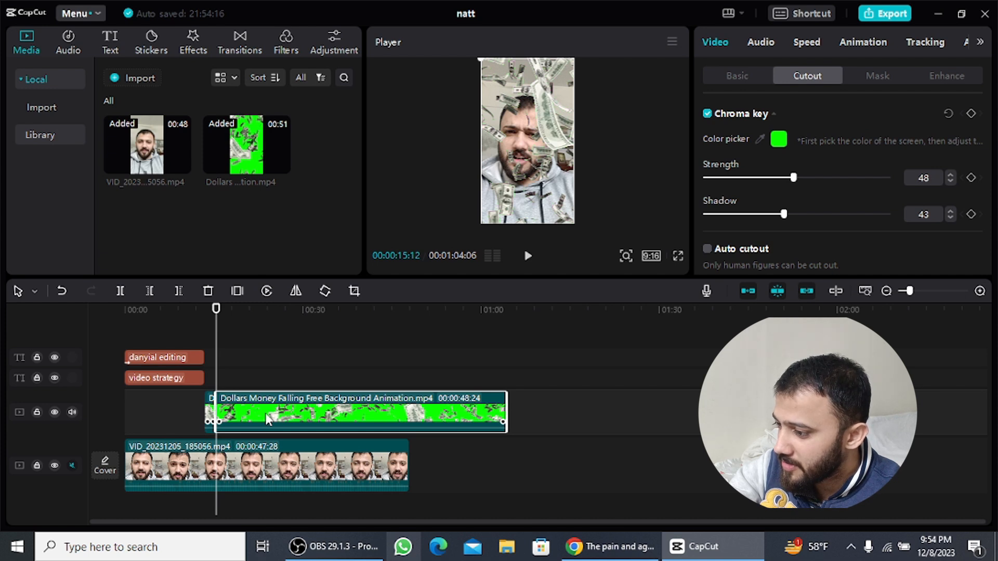
pyautogui.press('Delete')
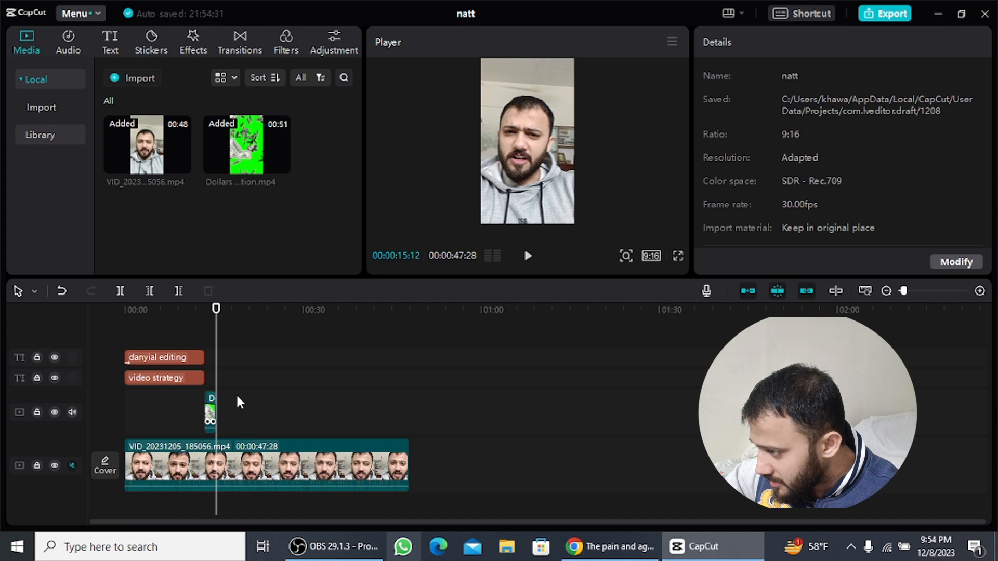
pyautogui.moveTo(216, 309); pyautogui.dragTo(203, 309)
pyautogui.press('space')
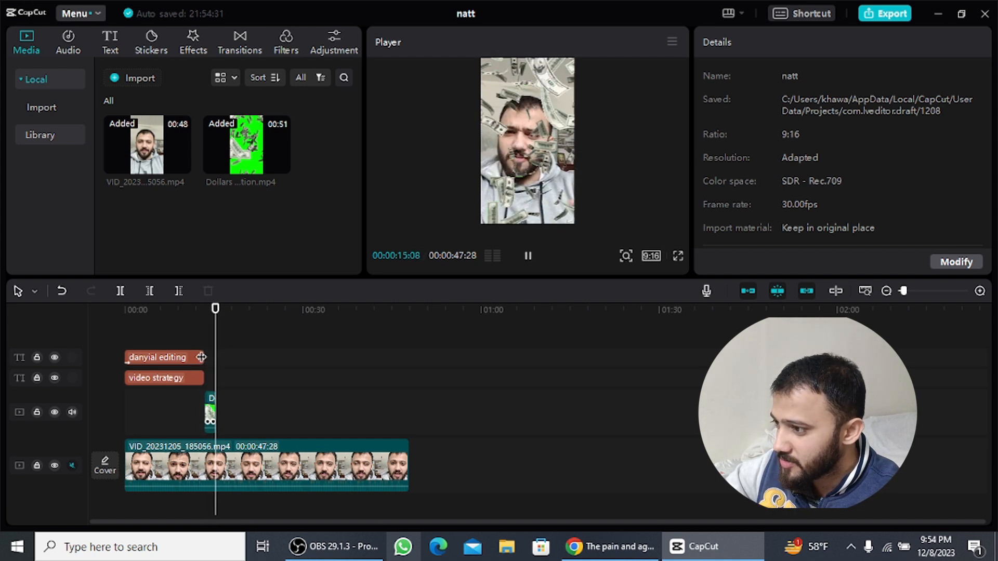
pyautogui.click(219, 373)
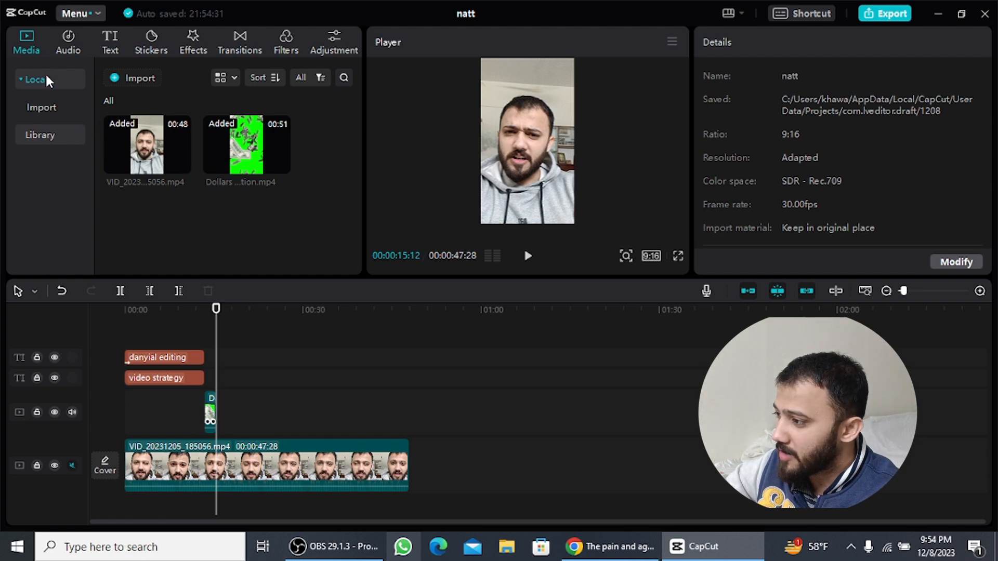
# Import communication.png, place it on the overlay track shortly after the money clip, and show the frame at 00:00:19:28
pyautogui.click(123, 83)
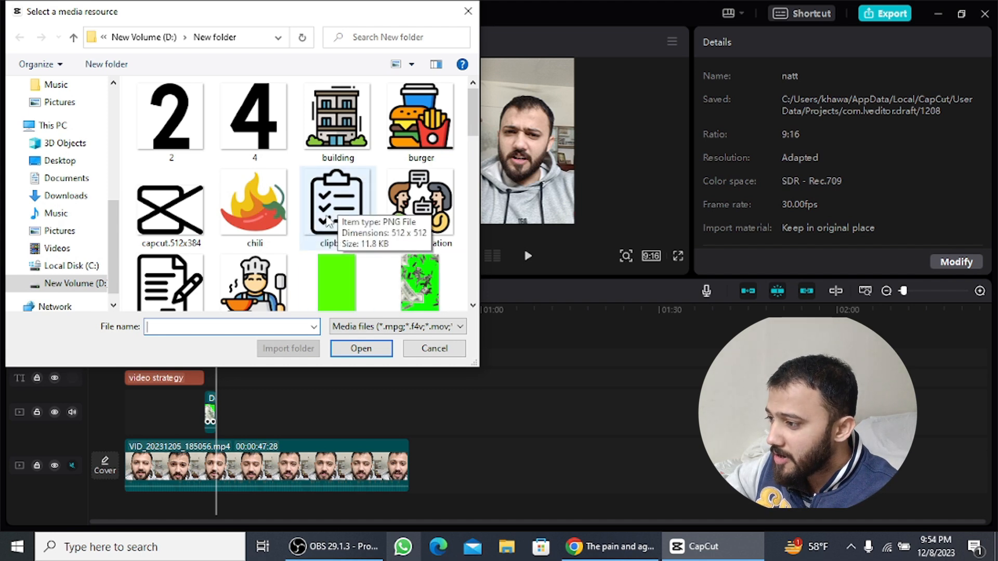
pyautogui.scroll(-3, 244, 228)
pyautogui.scroll(3, 245, 229)
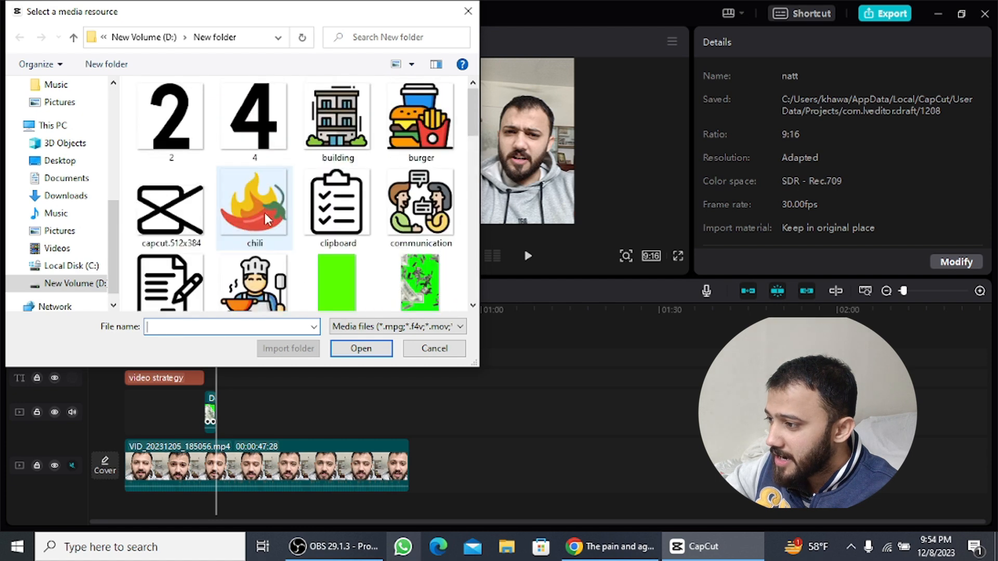
pyautogui.doubleClick(405, 188)
pyautogui.moveTo(171, 241); pyautogui.dragTo(229, 426)
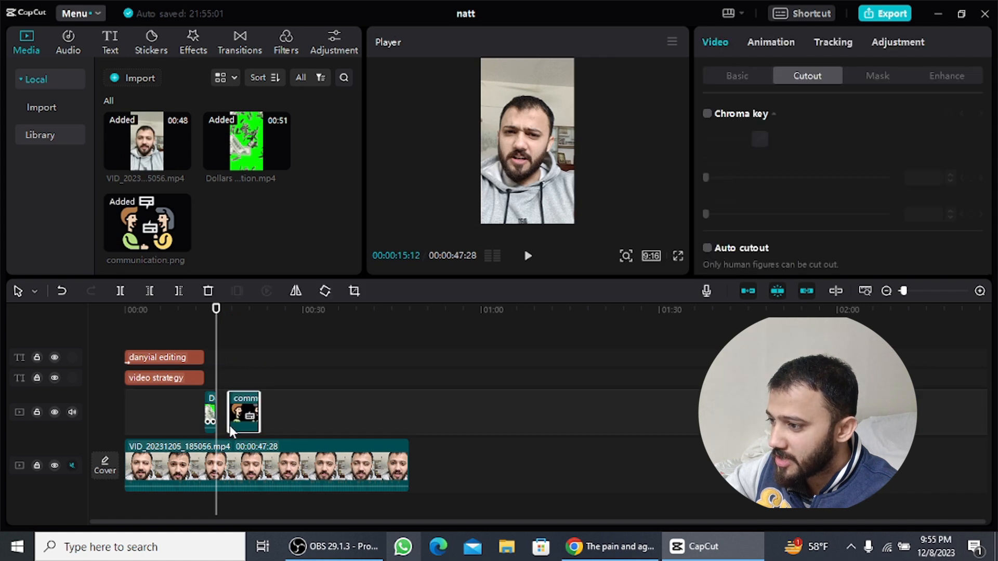
pyautogui.moveTo(217, 330); pyautogui.dragTo(243, 330)
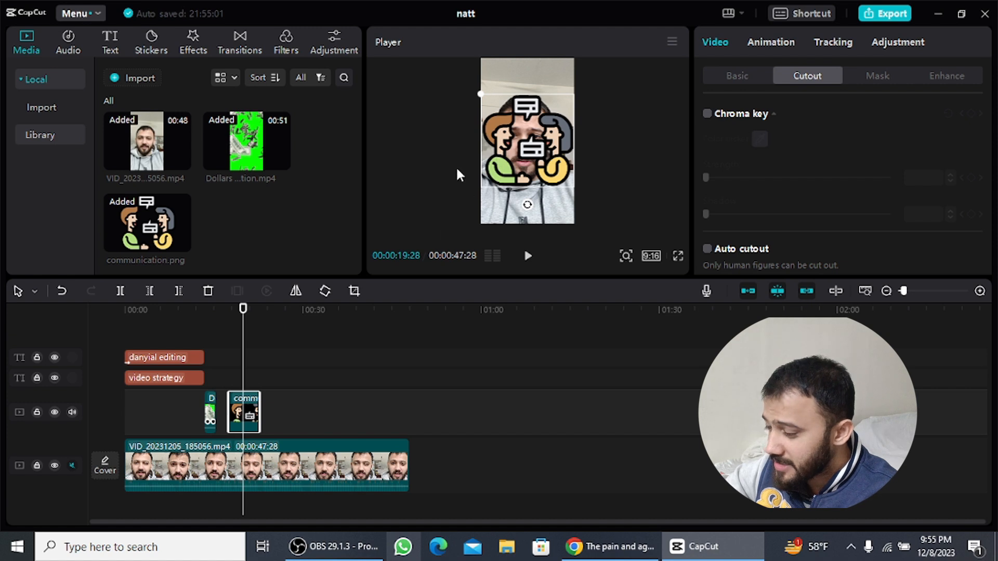
# Shrink the communication.png overlay and place it centered on the speaker's chest, just below the chin
pyautogui.moveTo(475, 95); pyautogui.dragTo(510, 123)
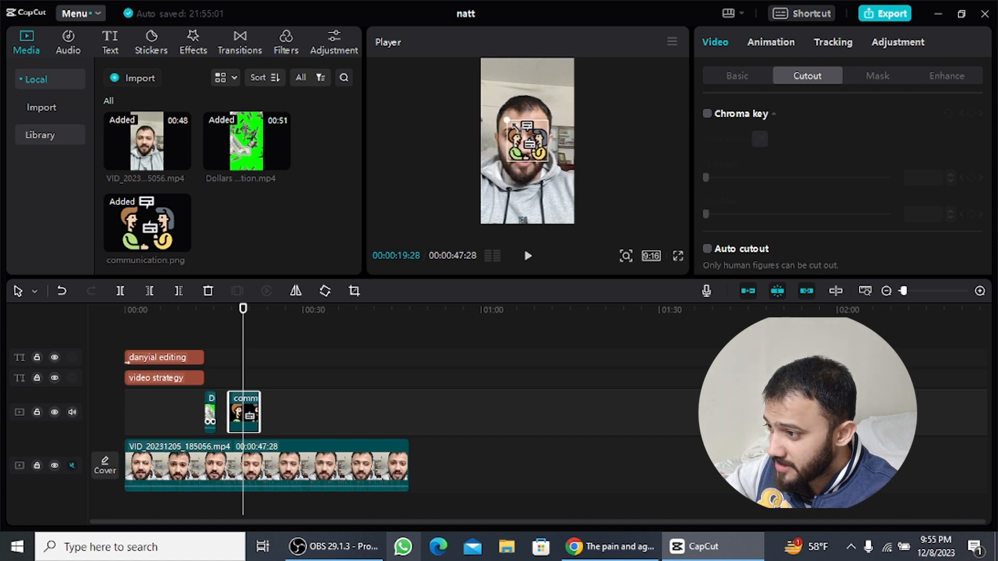
pyautogui.moveTo(540, 156); pyautogui.dragTo(539, 194)
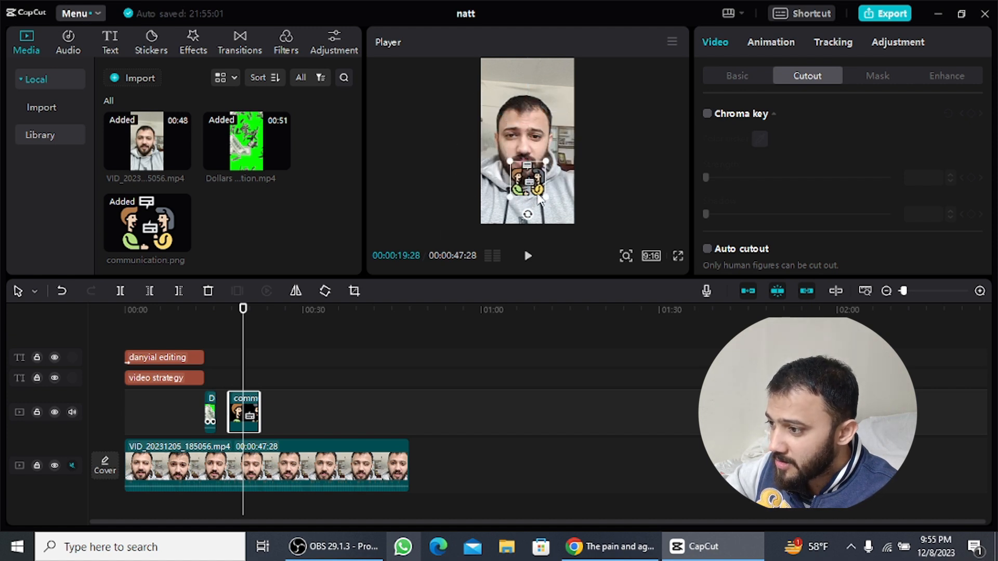
pyautogui.moveTo(532, 151); pyautogui.dragTo(531, 198)
pyautogui.moveTo(557, 156); pyautogui.dragTo(560, 131)
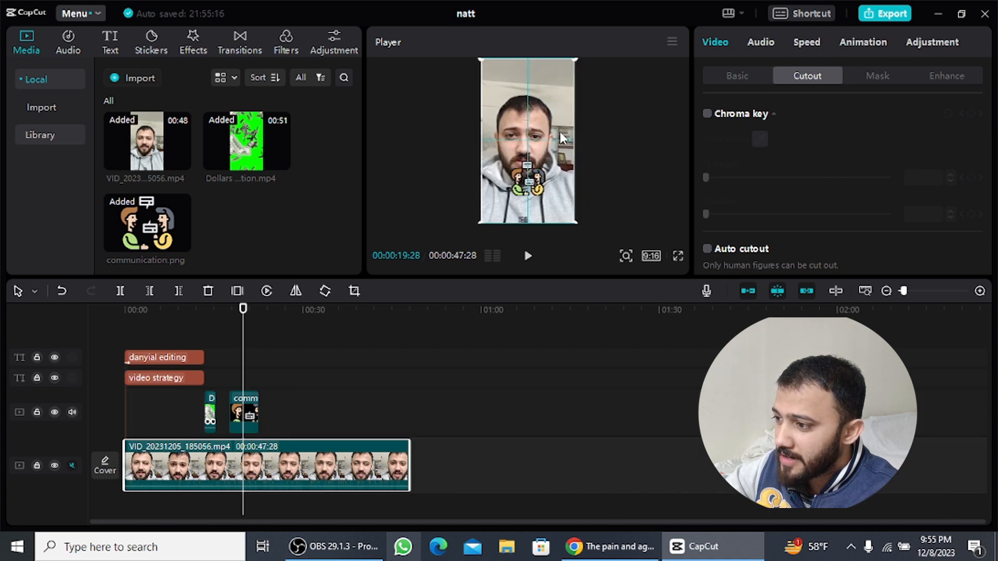
# Apply the Slide Up entrance animation to the communication.png overlay and play it back from just before the image starts
pyautogui.click(530, 190)
pyautogui.click(773, 42)
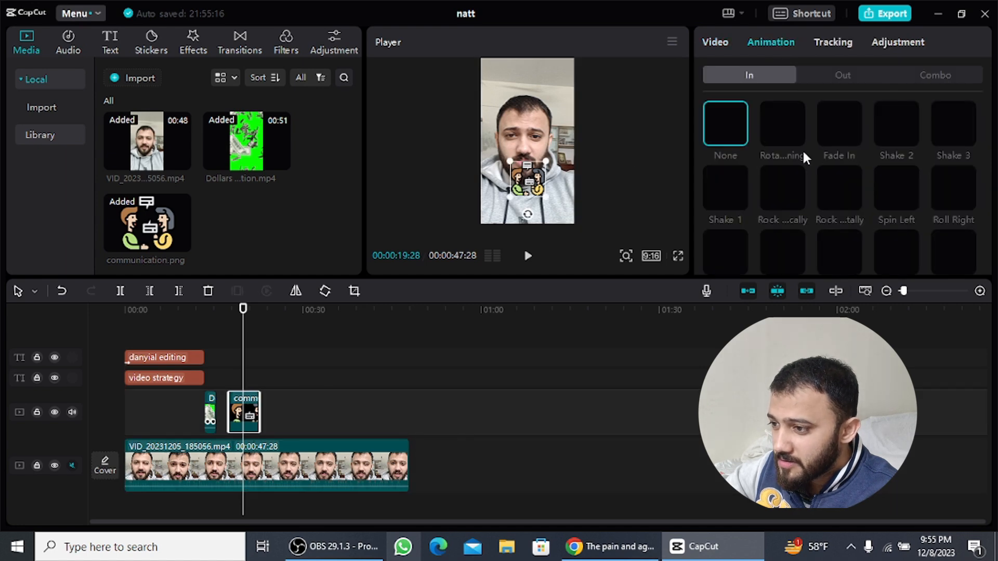
pyautogui.scroll(-5, 829, 176)
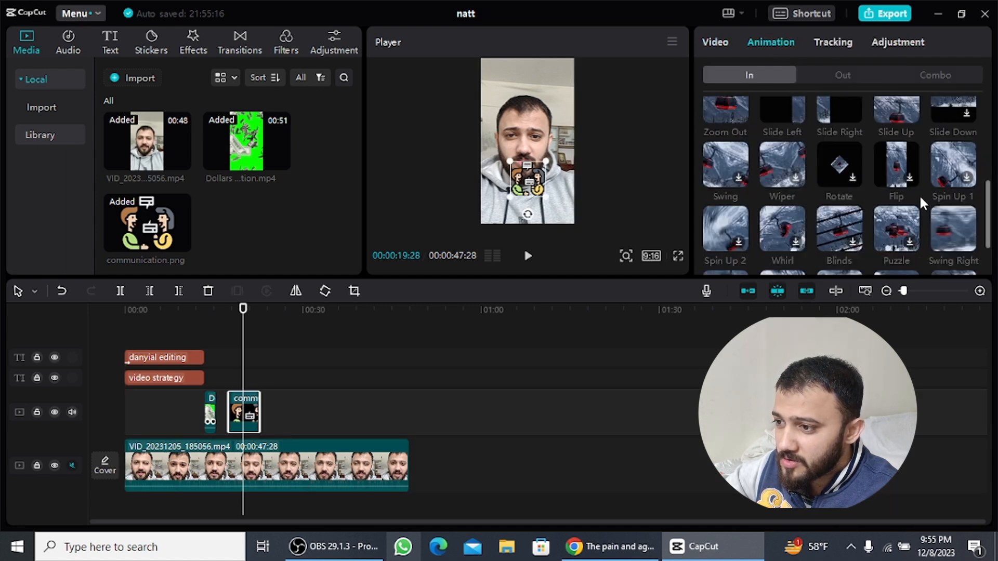
pyautogui.scroll(2, 915, 194)
pyautogui.click(903, 180)
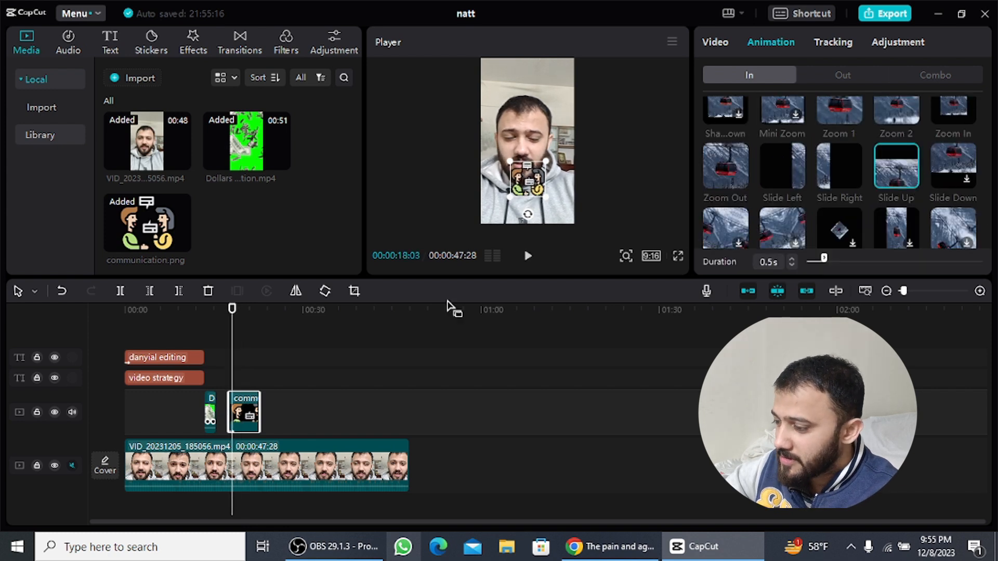
pyautogui.moveTo(231, 367); pyautogui.dragTo(222, 377)
pyautogui.press('space')
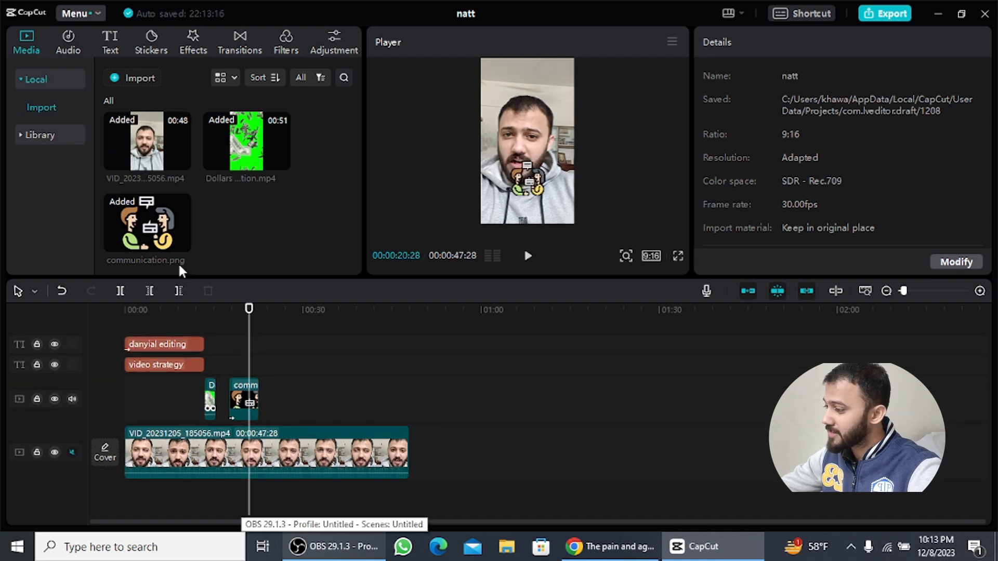
# Switch to File Explorer, open New folder on New Volume (D:), and bring the x2mate.com sound file onto an audio track in CapCut
pyautogui.click(71, 44)
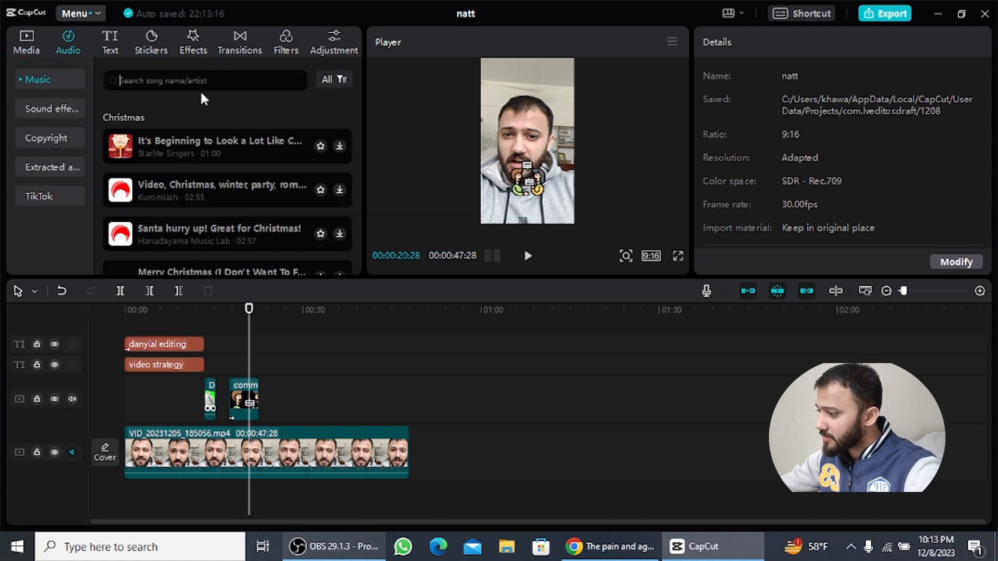
pyautogui.click(500, 547)
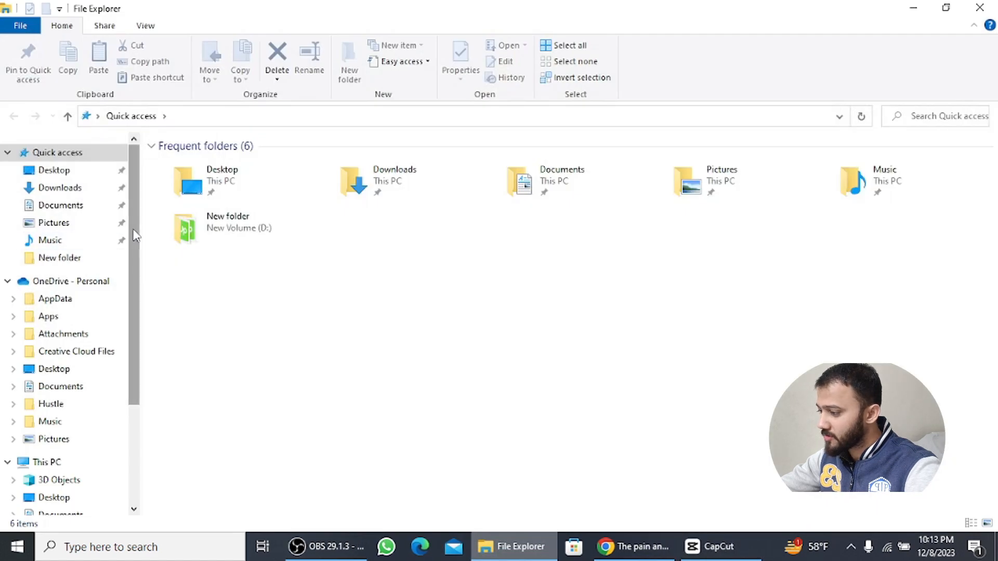
pyautogui.doubleClick(248, 237)
pyautogui.scroll(-3, 358, 250)
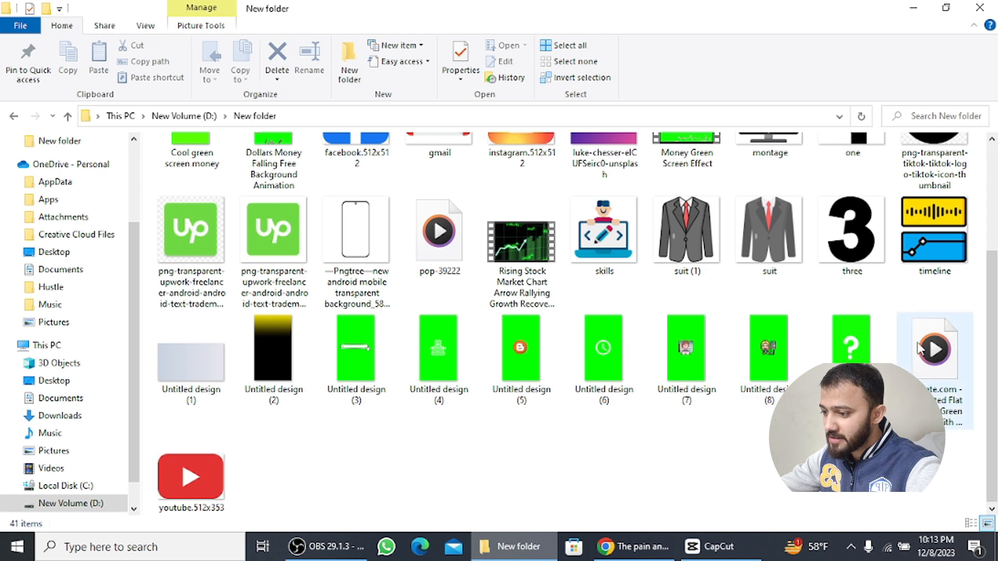
pyautogui.doubleClick(804, 6)
pyautogui.moveTo(363, 78); pyautogui.dragTo(765, 35)
pyautogui.scroll(-5, 874, 281)
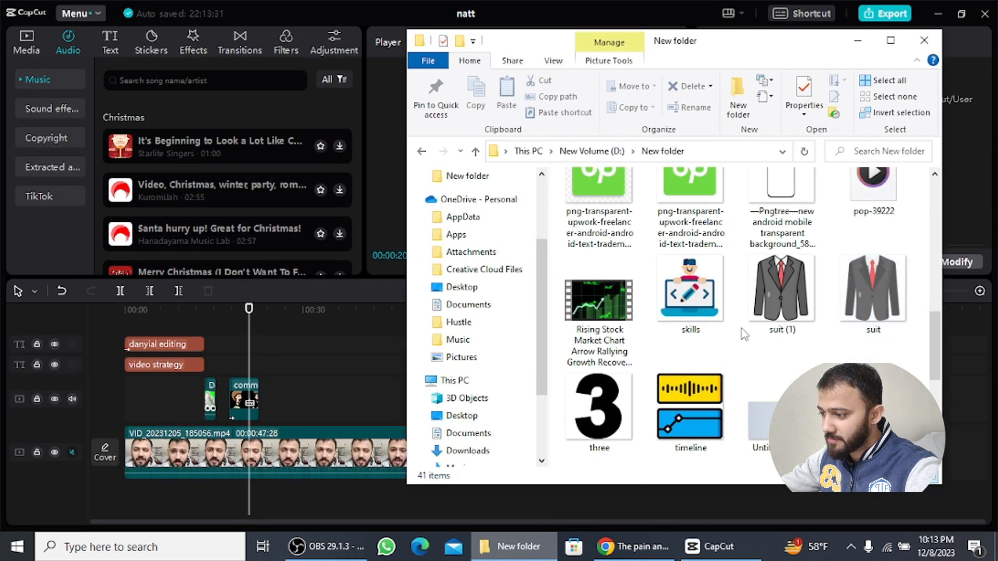
pyautogui.scroll(-3, 745, 334)
pyautogui.moveTo(879, 350); pyautogui.dragTo(241, 498)
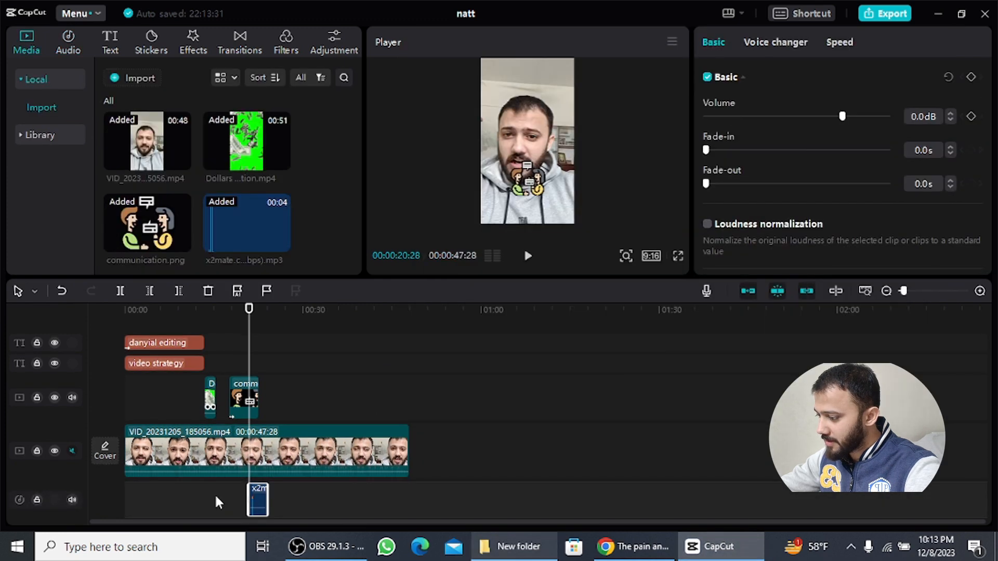
# Align the x2mate.com sound clip with the start of the communication.png overlay and play back that moment
pyautogui.scroll(-1, 248, 498)
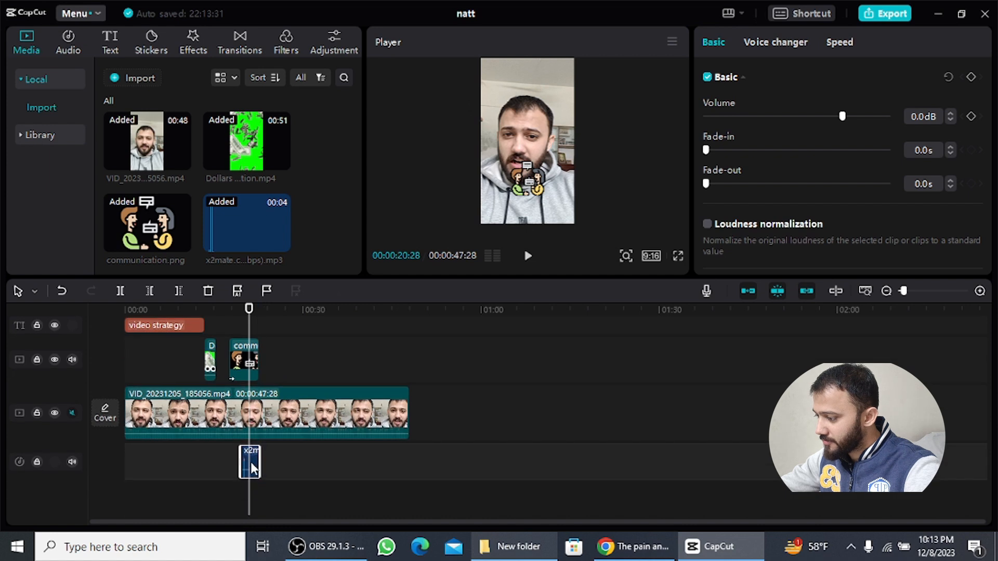
pyautogui.moveTo(246, 466); pyautogui.dragTo(239, 466)
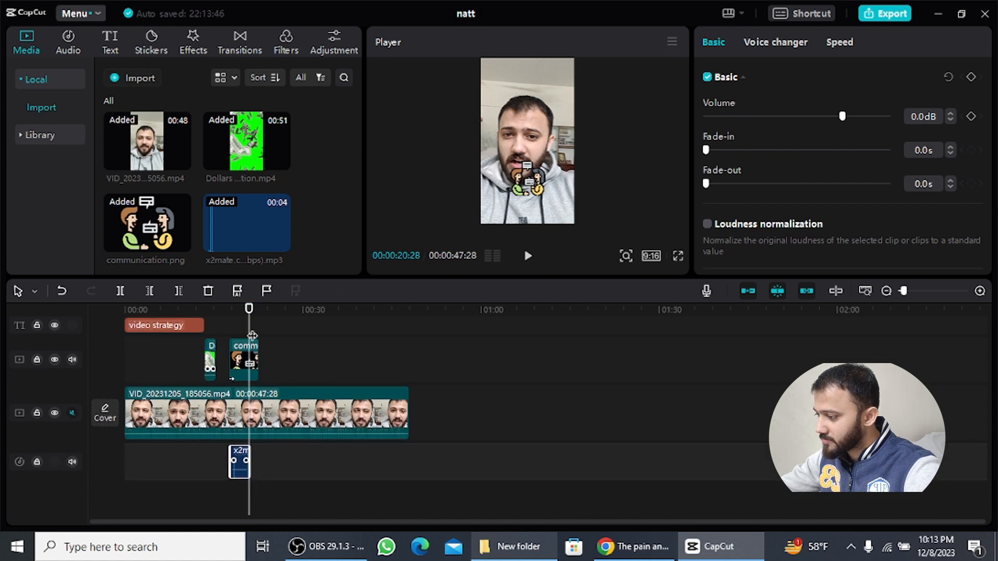
pyautogui.click(228, 340)
pyautogui.press('space')
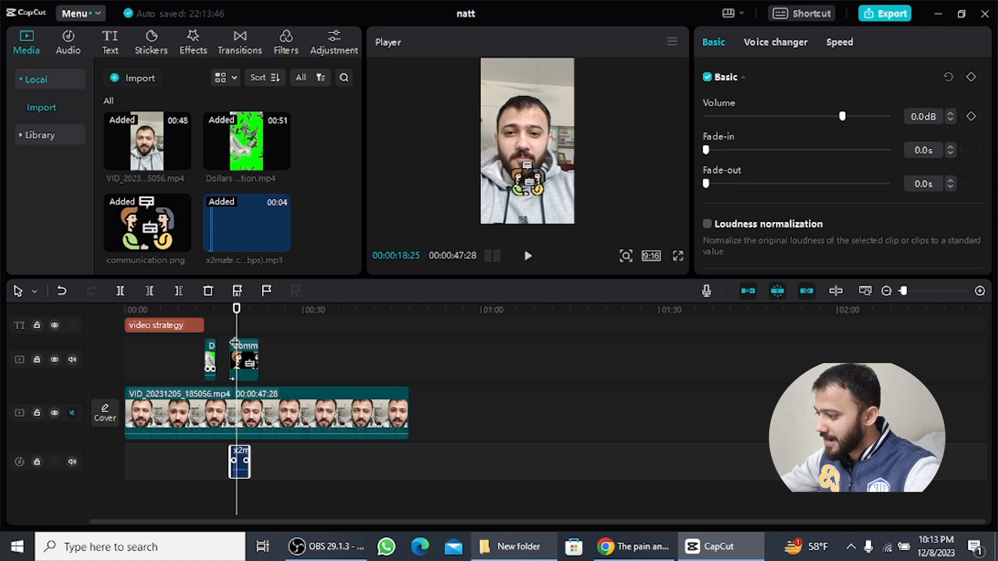
# Split the main talking-head video at 00:00:25:03
pyautogui.click(259, 333)
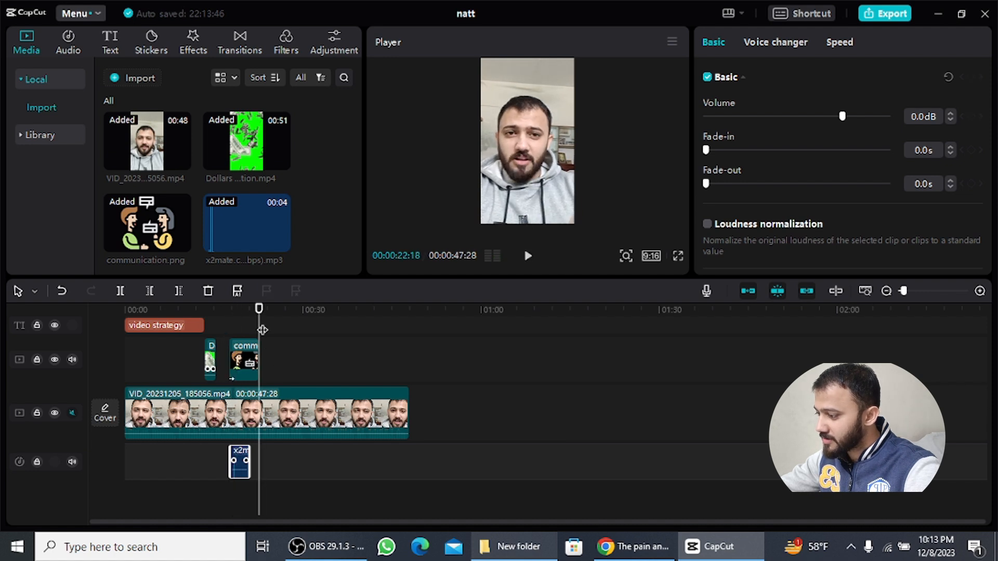
pyautogui.click(274, 338)
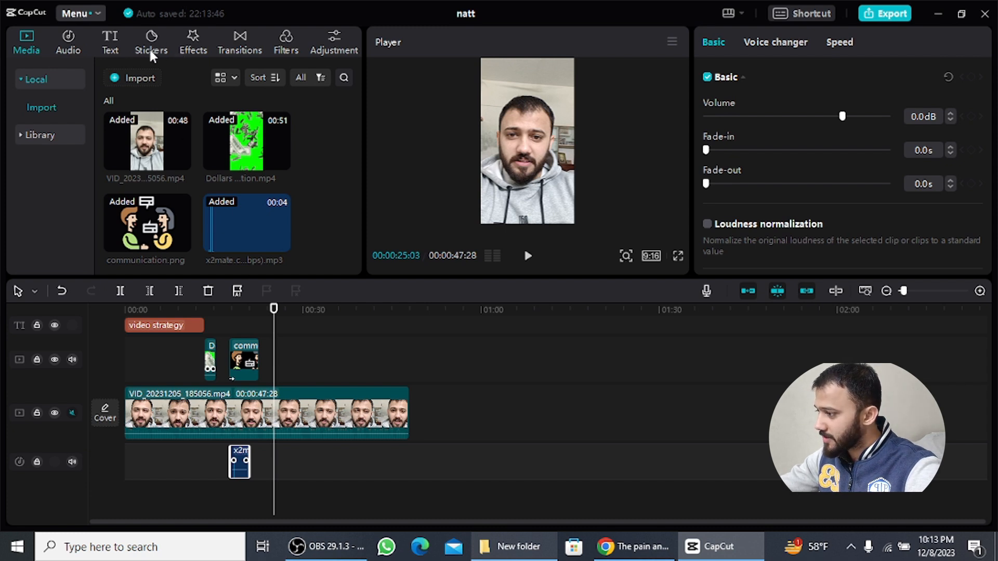
pyautogui.click(190, 46)
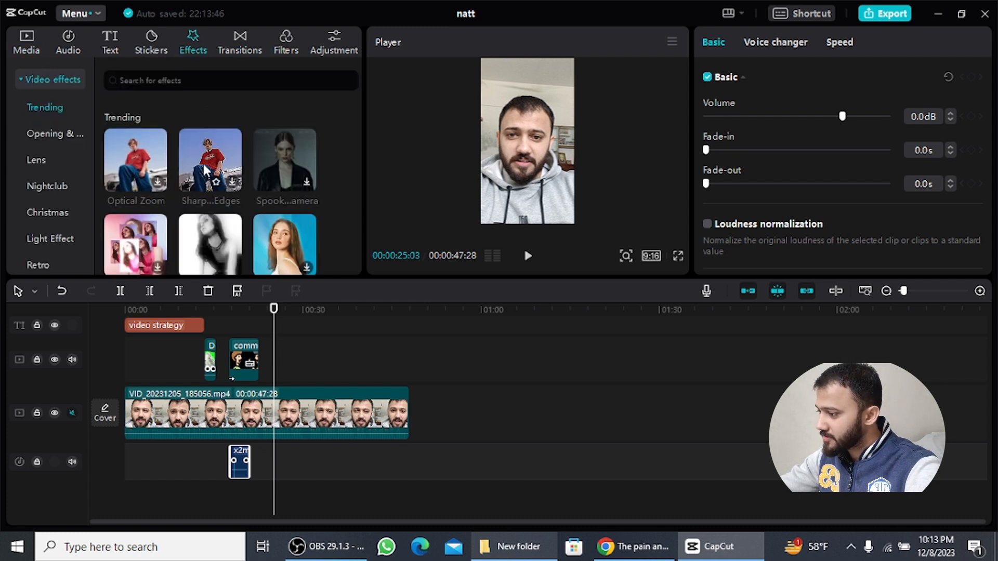
pyautogui.press('b')
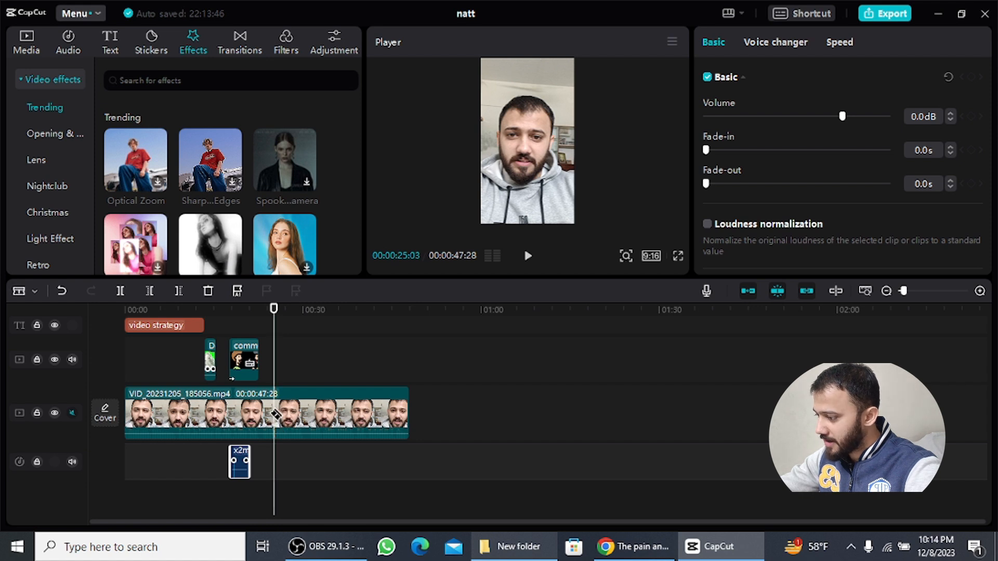
pyautogui.click(275, 416)
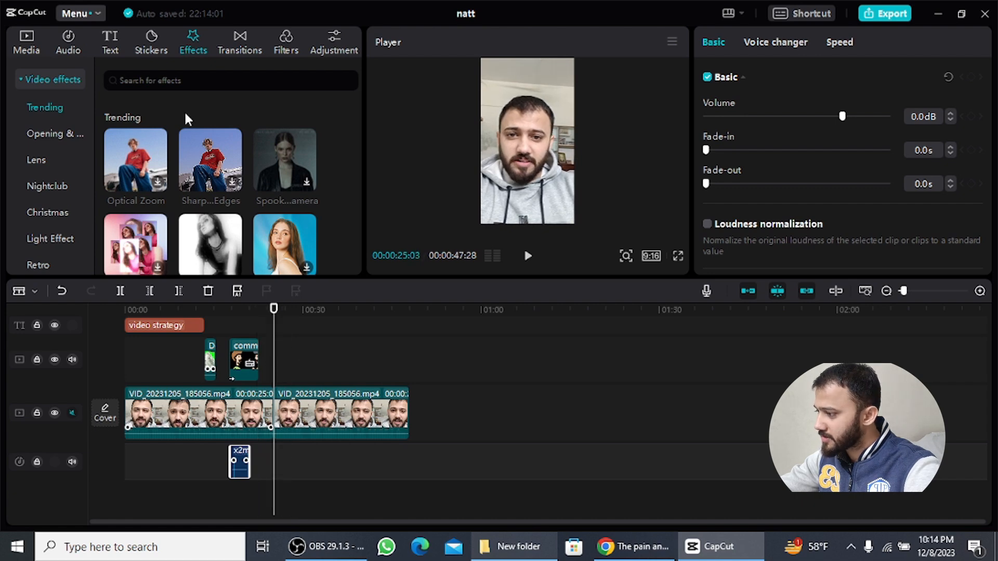
# Browse the trending video effects and the transitions, and add the Old Film light-effect transition at the main video's cut
pyautogui.scroll(-2, 204, 196)
pyautogui.scroll(-2, 204, 196)
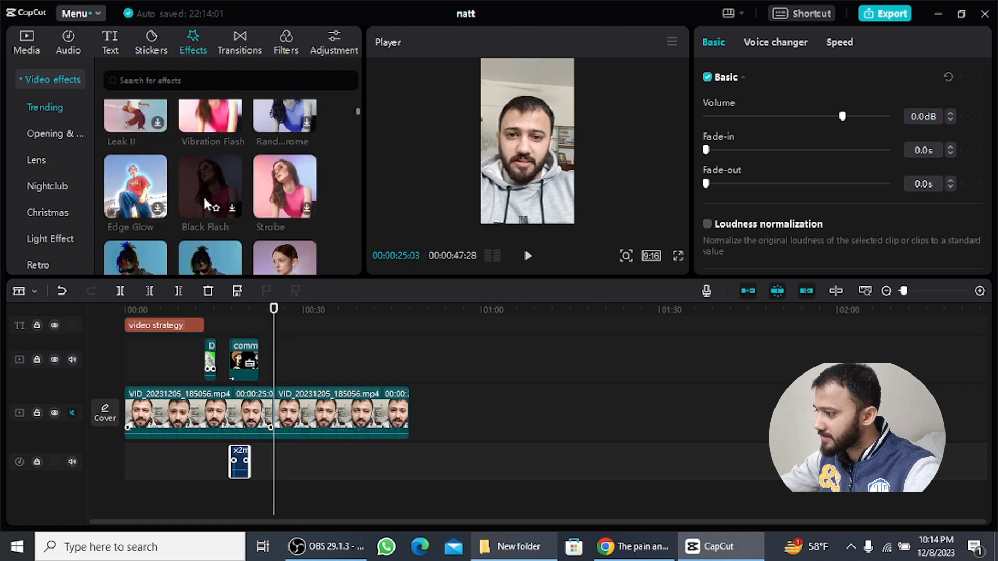
pyautogui.scroll(-6, 206, 180)
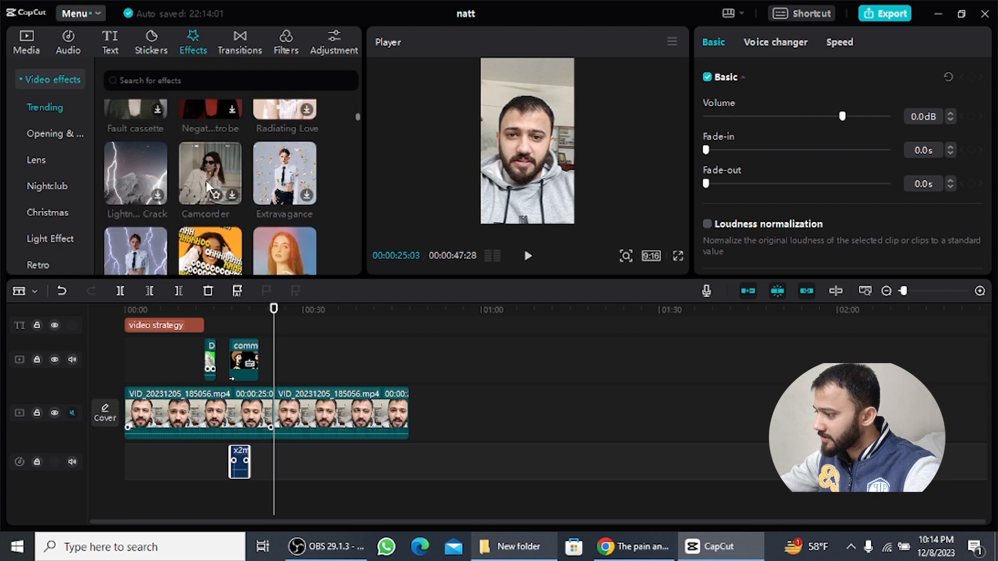
pyautogui.scroll(-2, 206, 180)
pyautogui.click(241, 43)
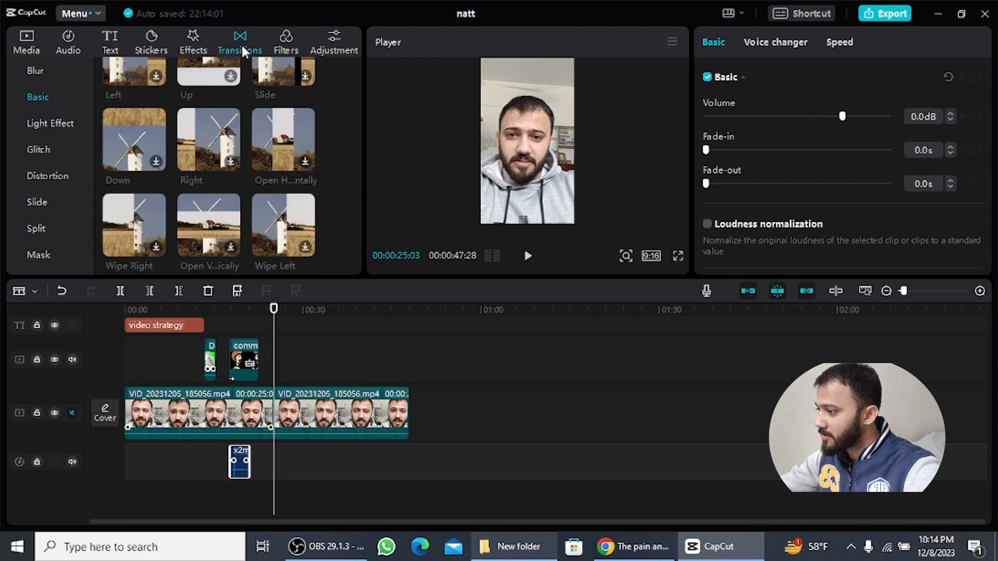
pyautogui.scroll(-3, 225, 192)
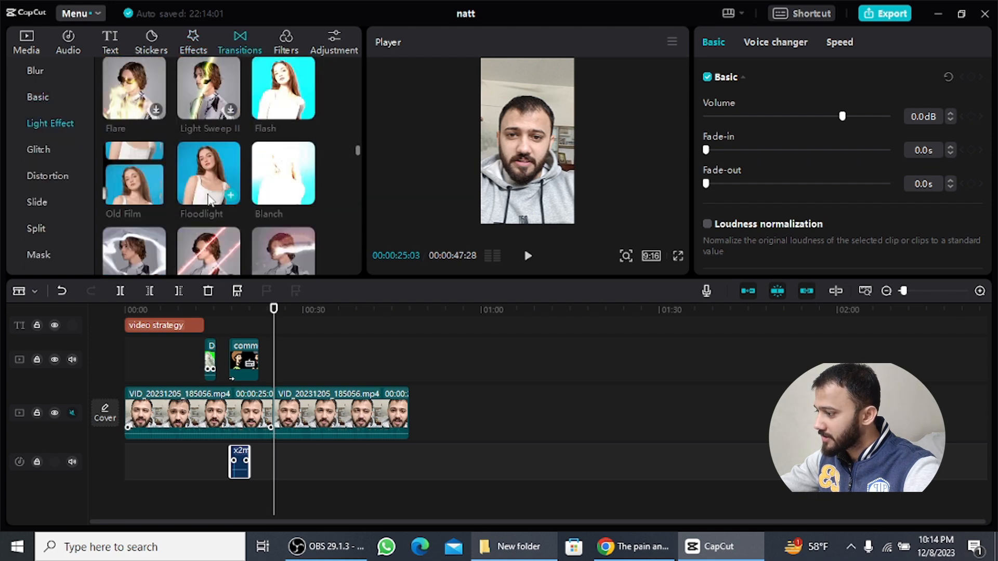
pyautogui.click(159, 201)
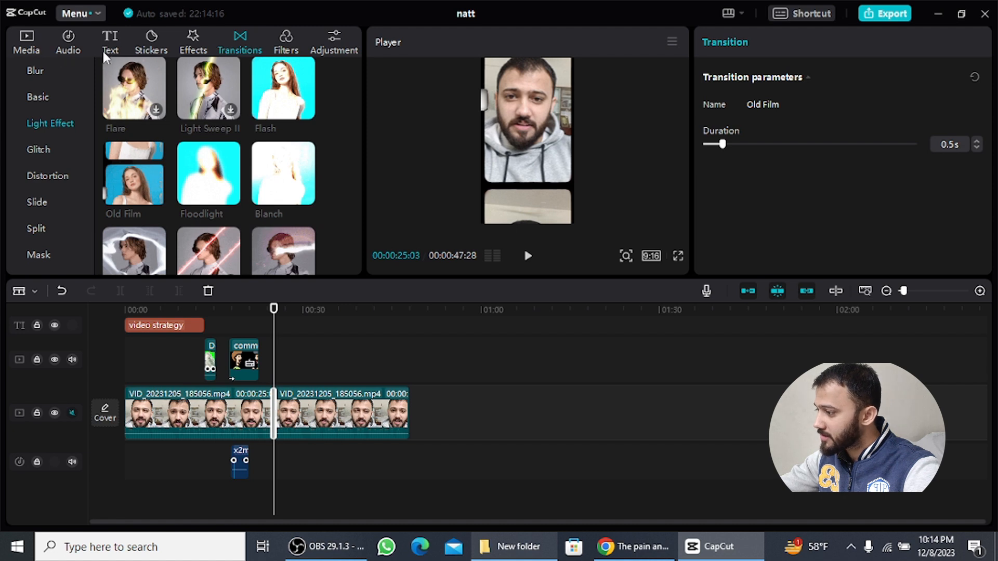
# Search the music library for "paper", preview the two-second Paper track, and add it to the timeline at the transition
pyautogui.click(70, 44)
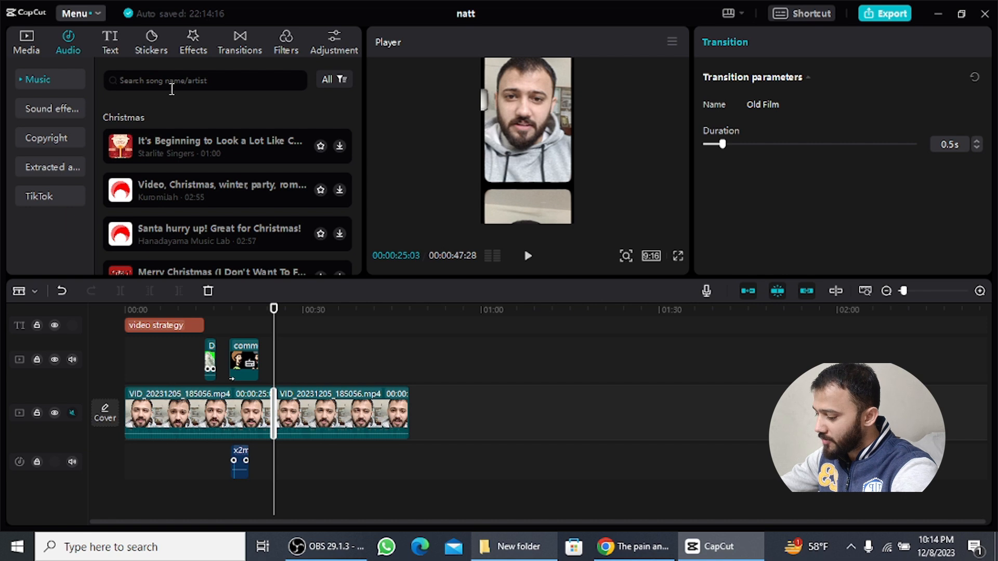
pyautogui.write('paper')
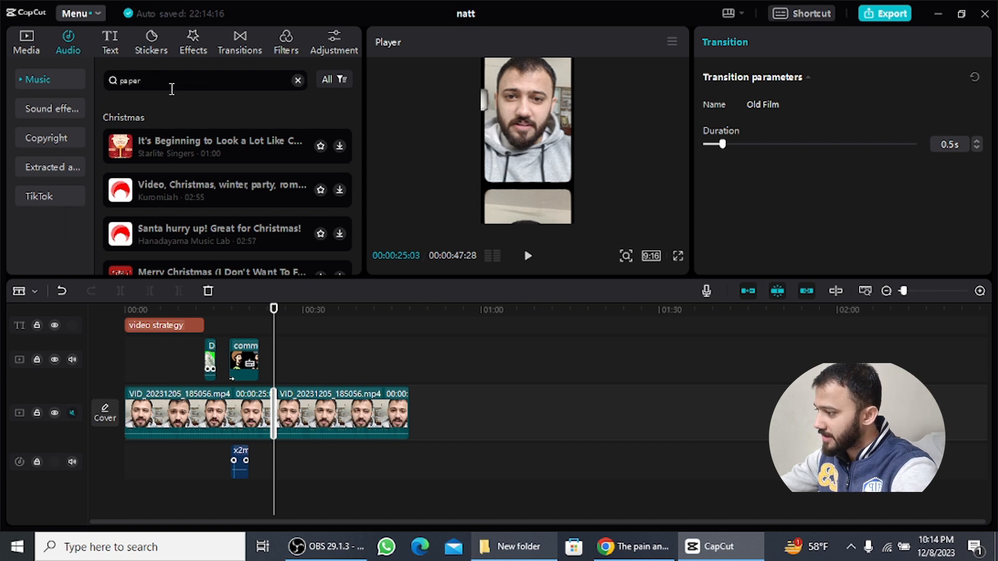
pyautogui.press('Return')
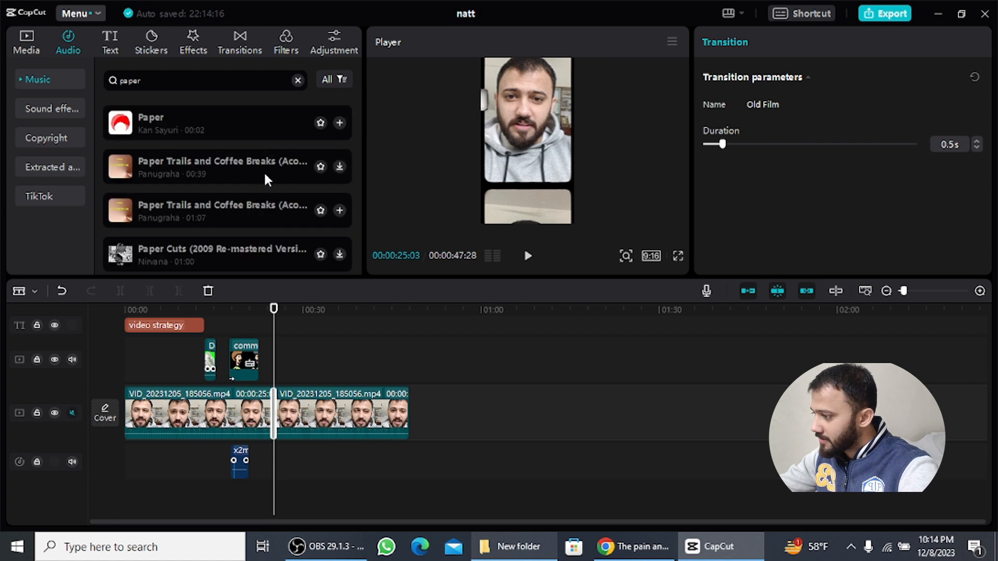
pyautogui.scroll(-1, 254, 128)
pyautogui.scroll(1, 254, 128)
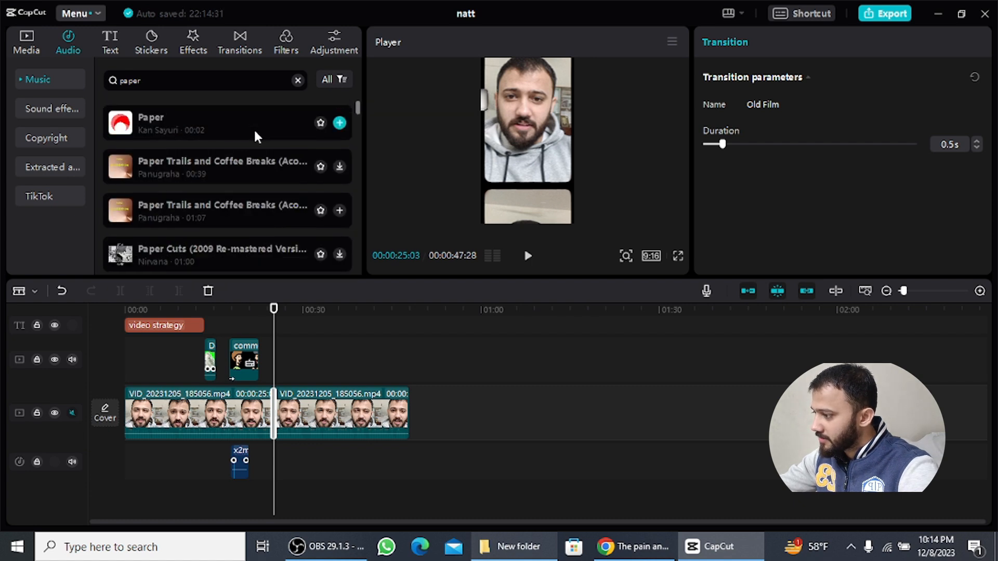
pyautogui.click(249, 128)
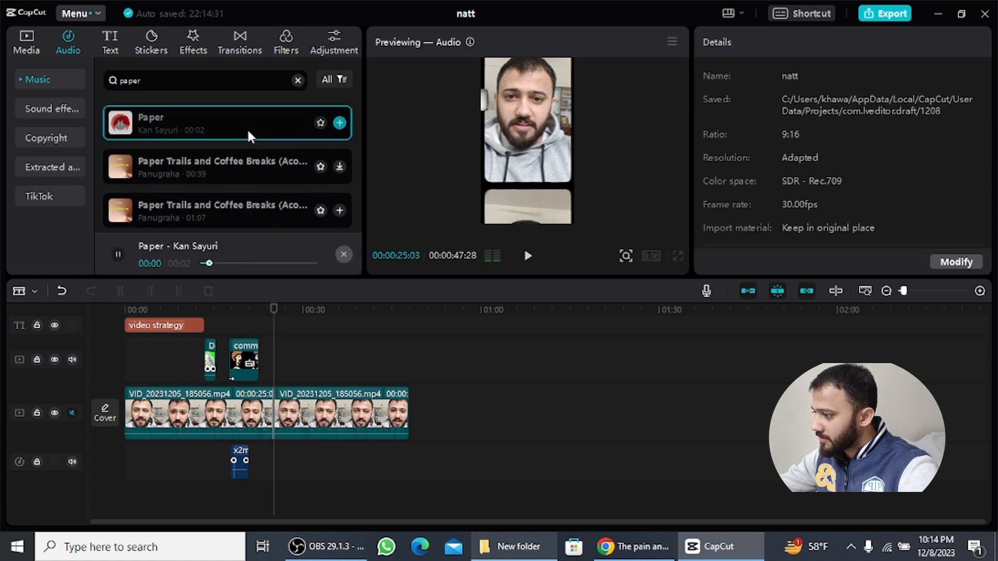
pyautogui.click(340, 123)
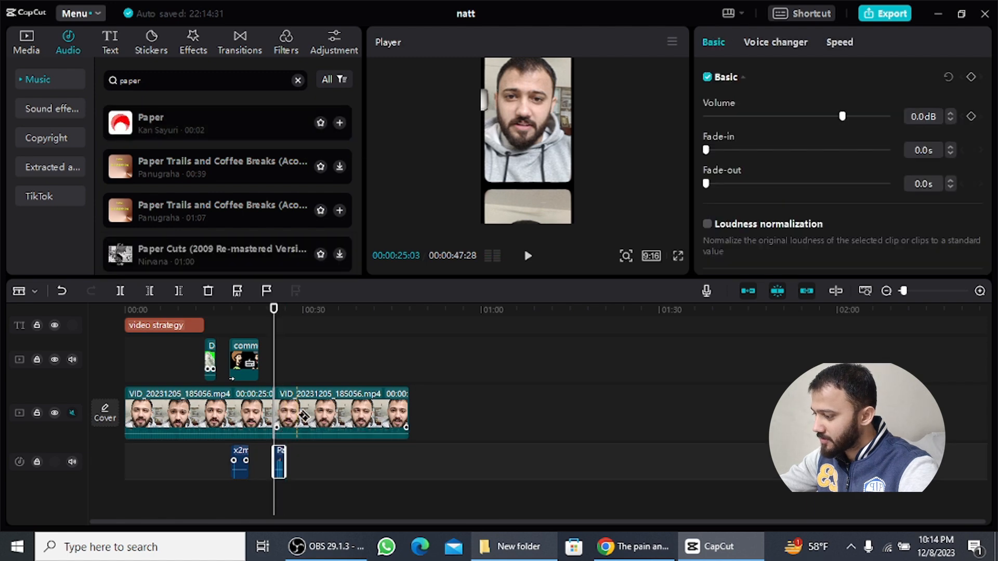
# Shift the Paper sound clip slightly earlier so it begins just before the transition, and clear the music search
pyautogui.scroll(5, 303, 416)
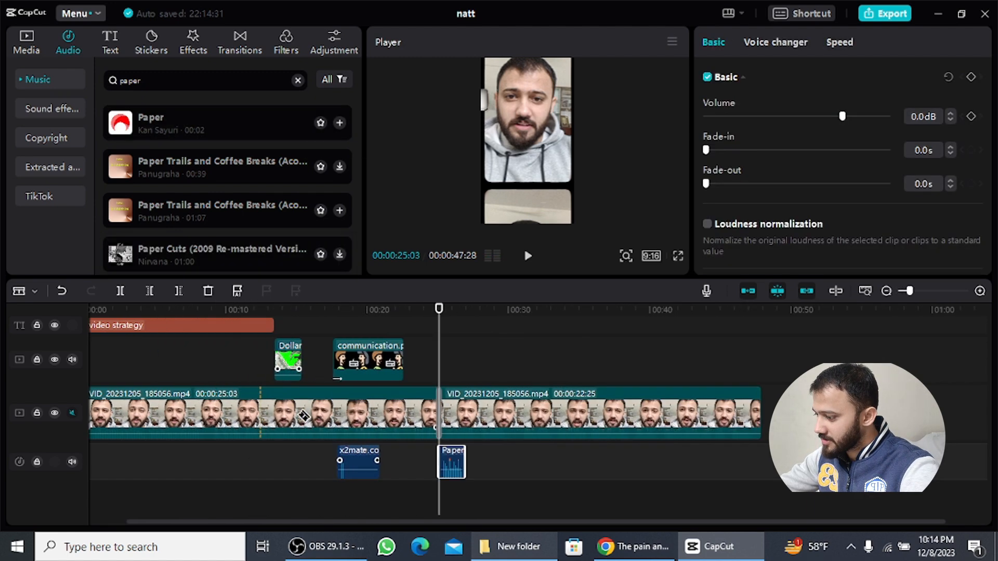
pyautogui.scroll(2, 303, 416)
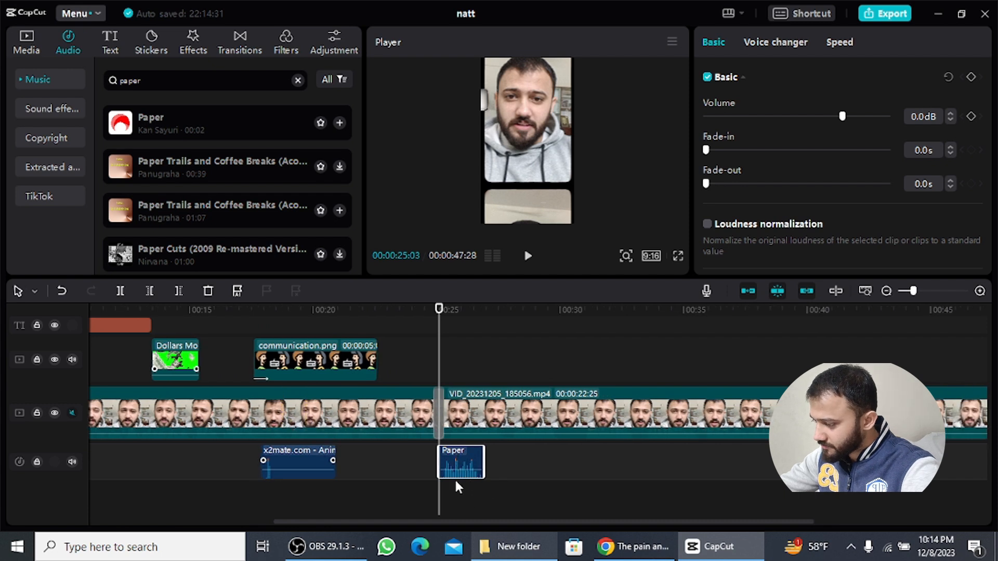
pyautogui.moveTo(458, 471); pyautogui.dragTo(445, 465)
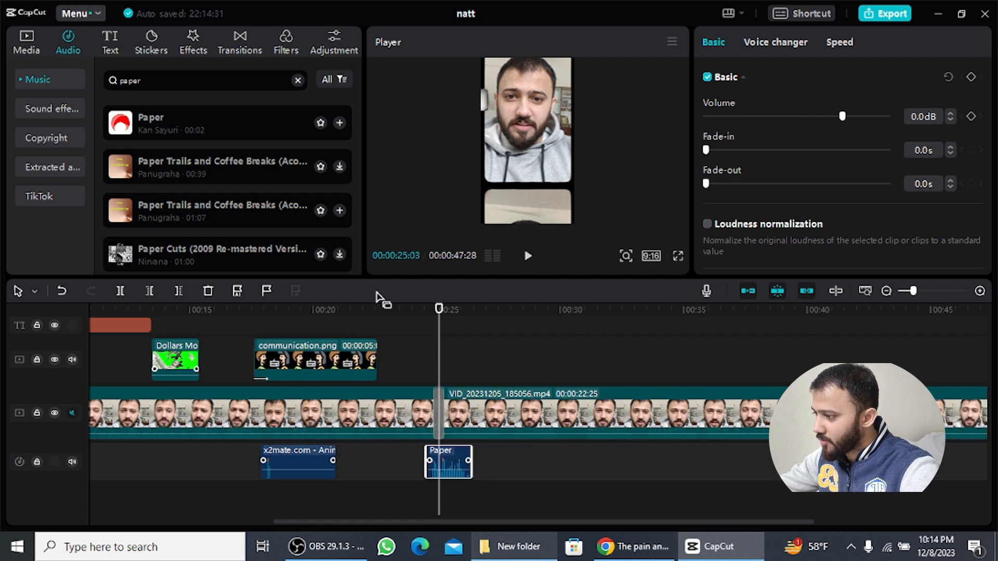
pyautogui.click(298, 80)
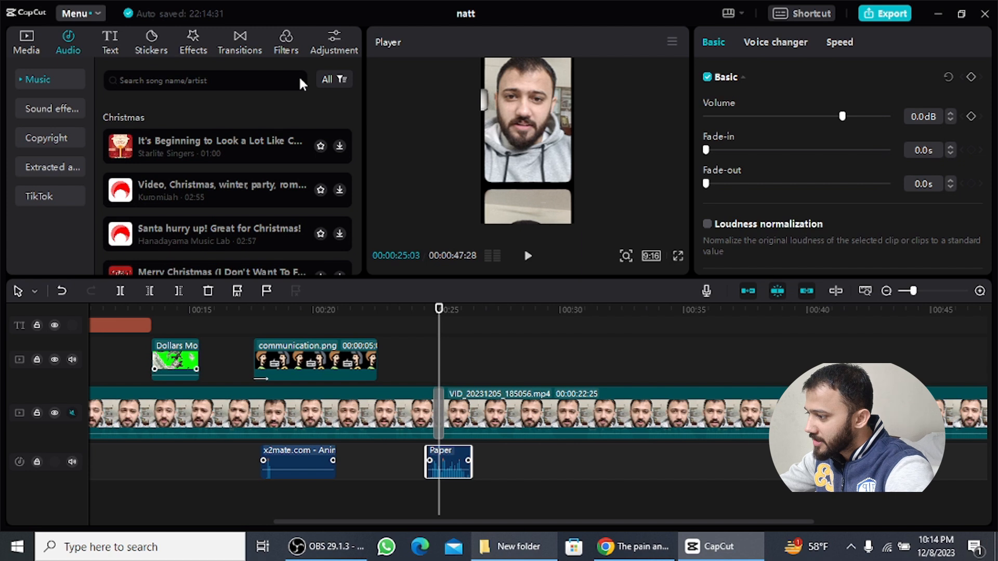
# Search the music library for "camera shutter", preview the Camera shutter sound Kashashka track, and add it to the timeline at the transition
pyautogui.write('came')
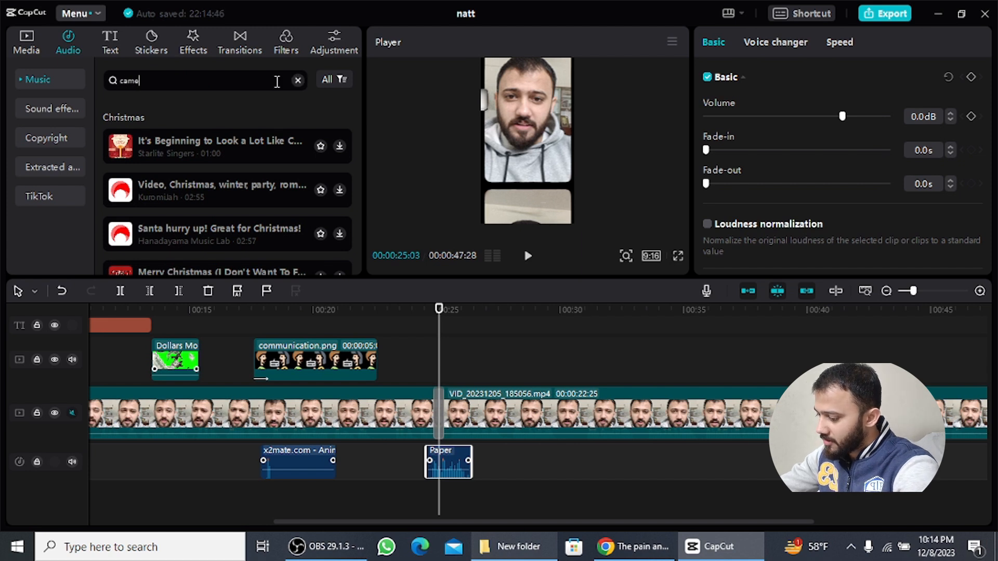
pyautogui.write('ra shutter')
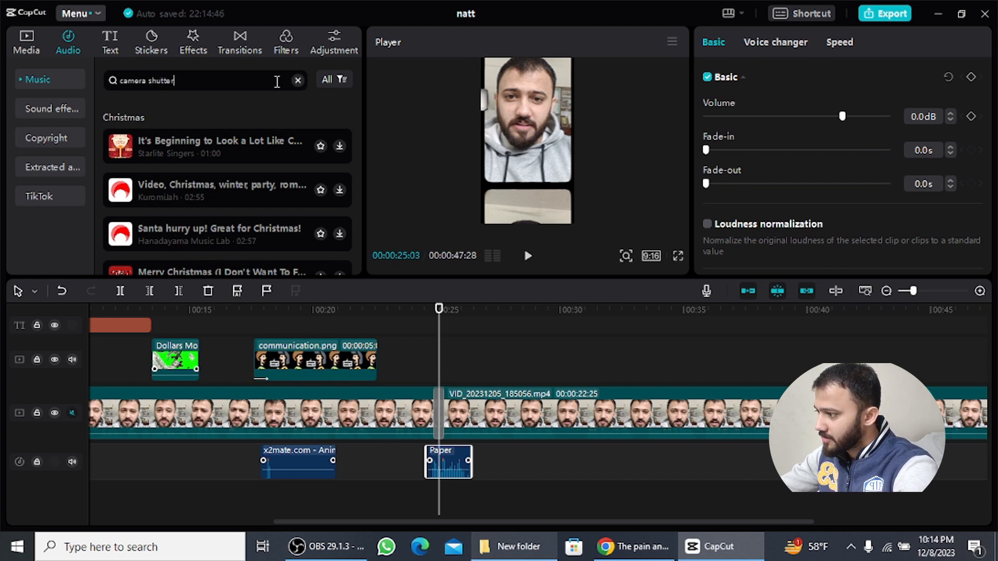
pyautogui.press('Return')
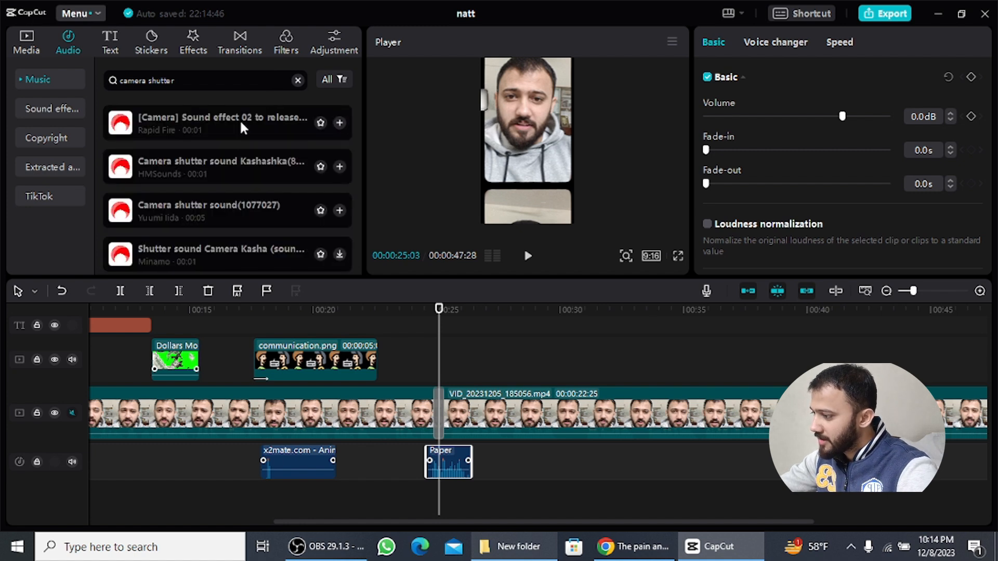
pyautogui.click(239, 119)
pyautogui.click(247, 162)
pyautogui.scroll(-1, 246, 162)
pyautogui.scroll(2, 249, 153)
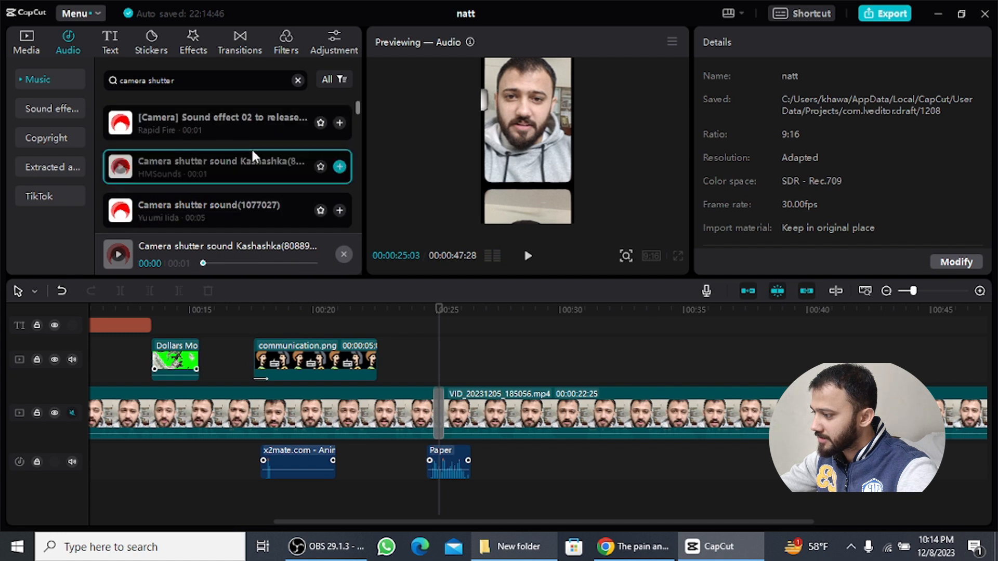
pyautogui.click(339, 167)
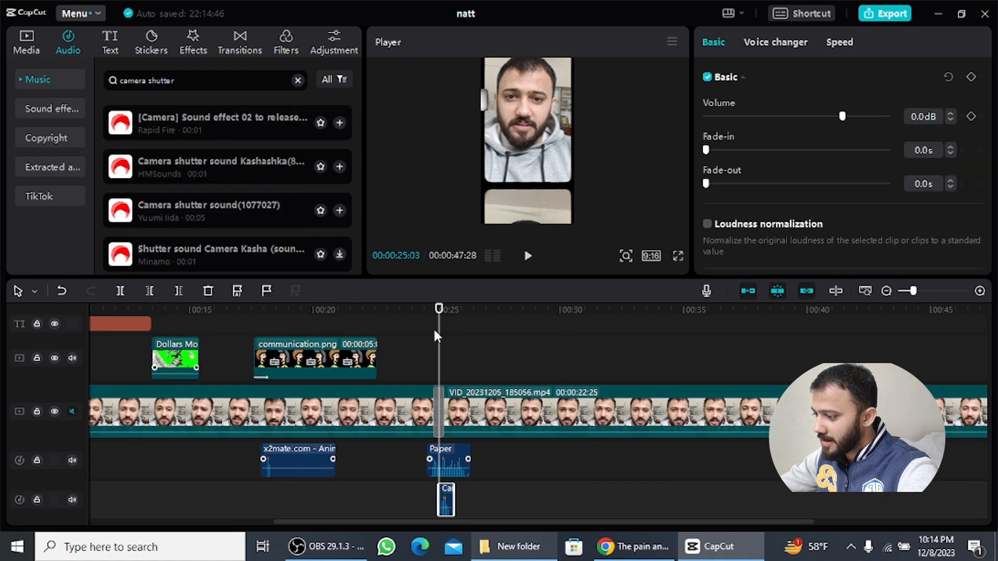
# Play the transition with its paper and shutter sounds in full screen, starting from 00:00:24:06
pyautogui.moveTo(435, 329); pyautogui.dragTo(417, 329)
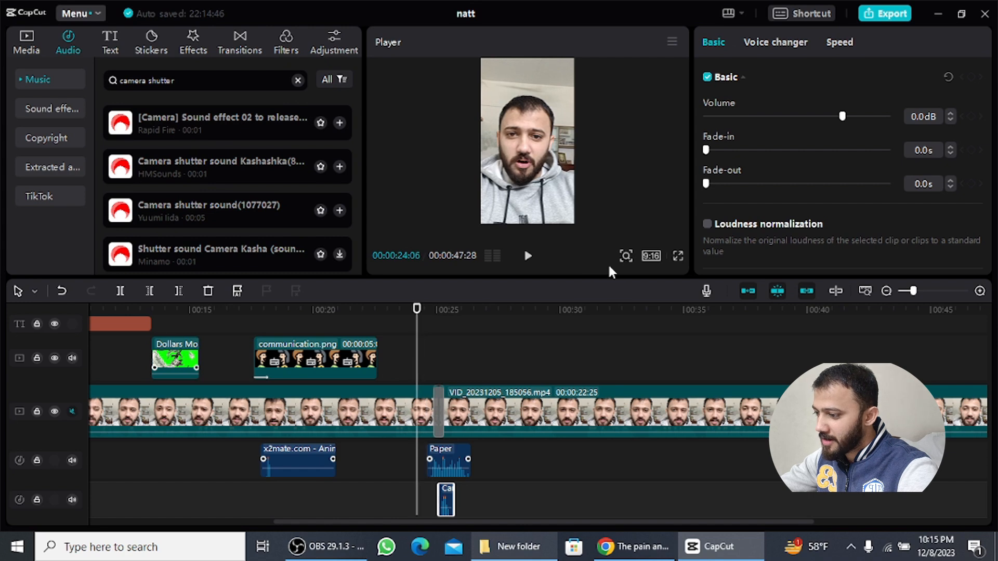
pyautogui.click(679, 256)
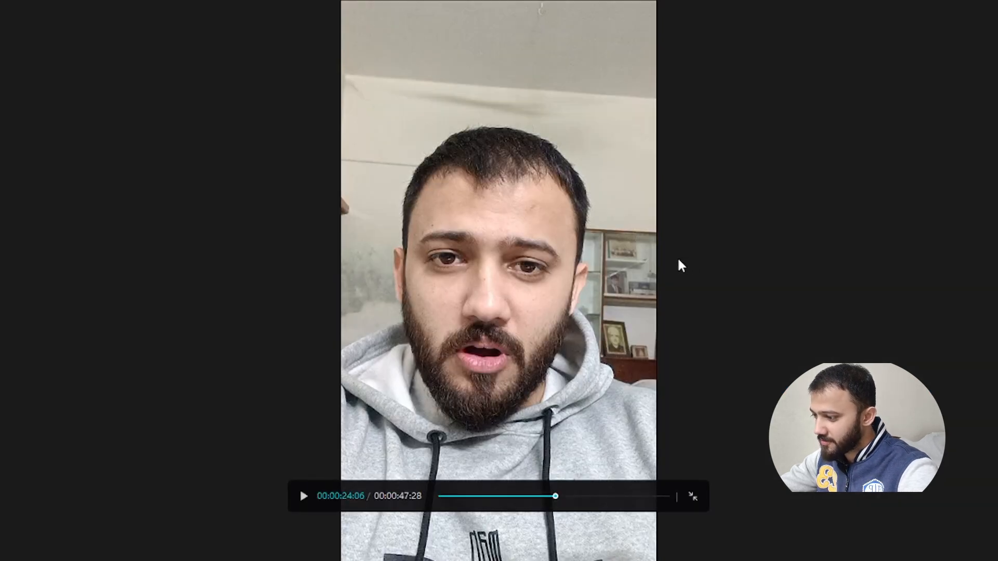
pyautogui.press('space')
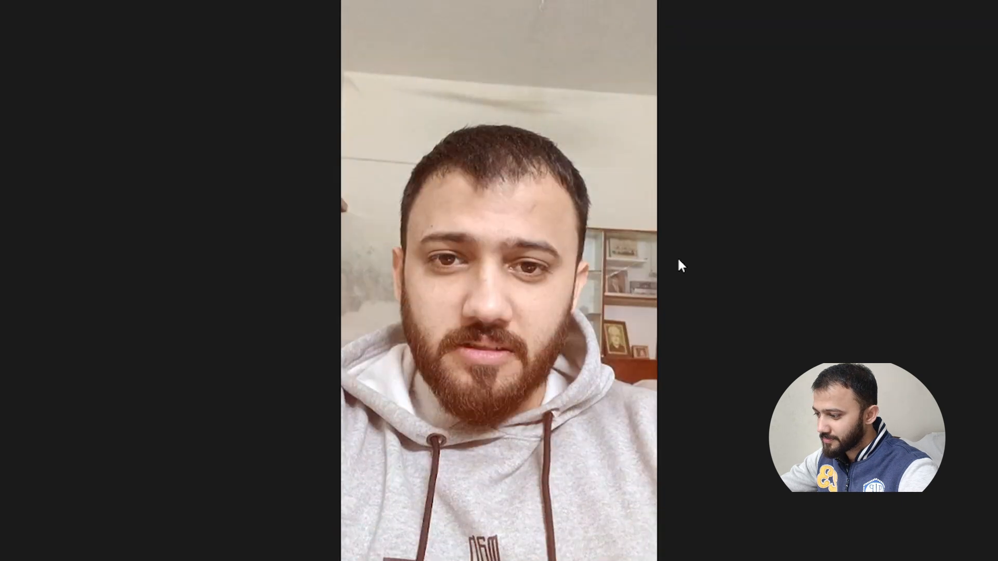
pyautogui.press('Escape')
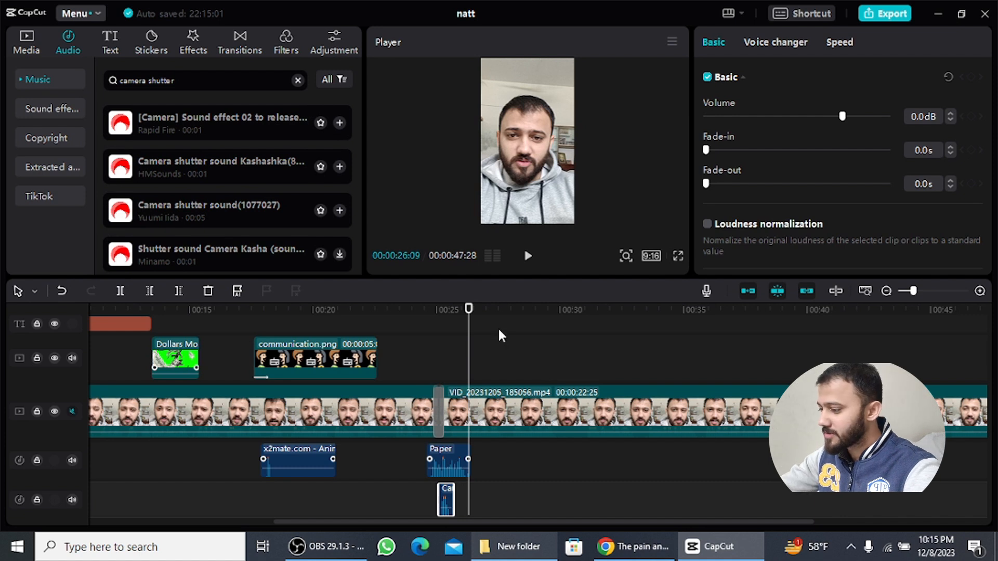
# Add the black clip from the trending stock library near 00:00:26:21 and place it on the overlay track above the main video
pyautogui.moveTo(473, 335); pyautogui.dragTo(479, 335)
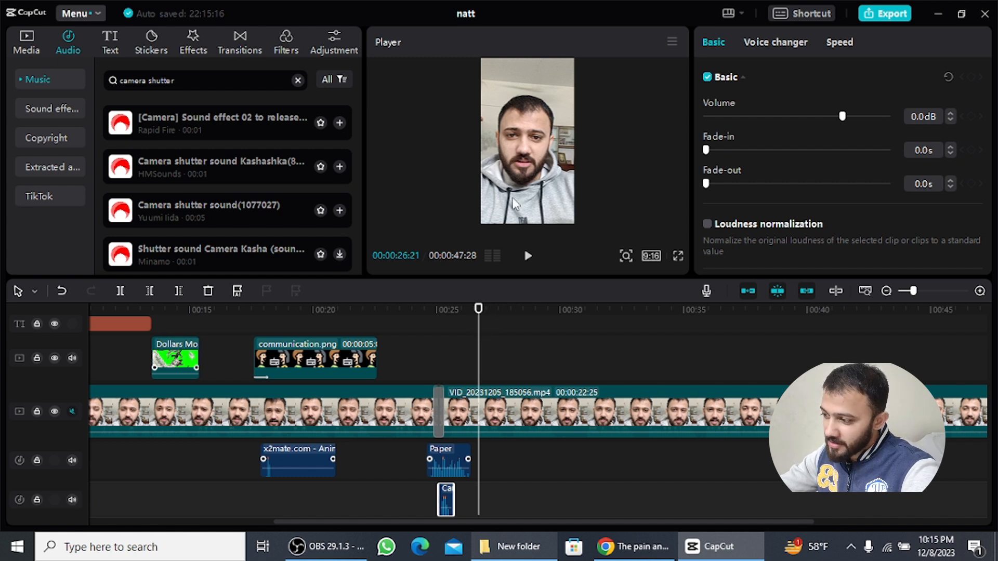
pyautogui.click(29, 33)
pyautogui.click(66, 139)
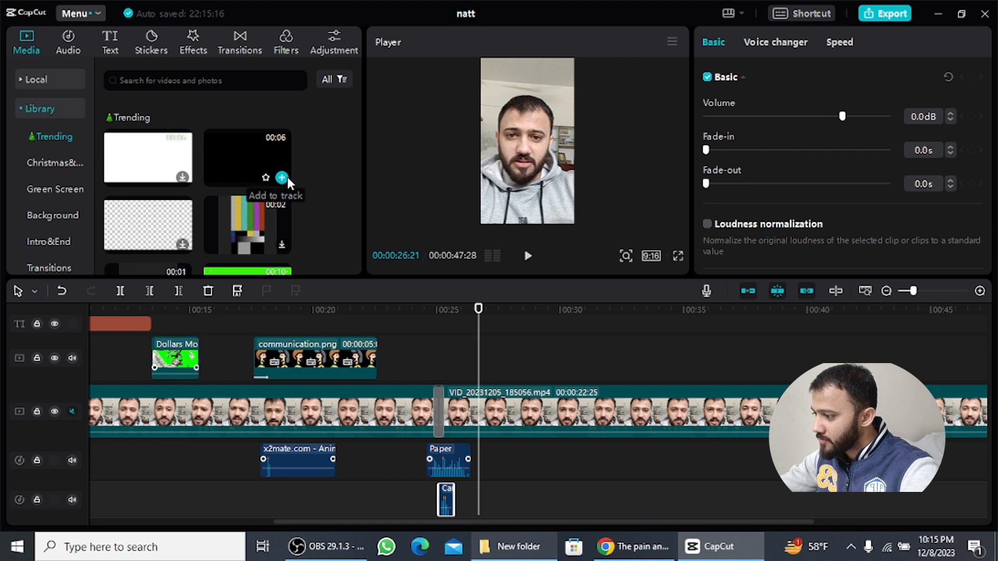
pyautogui.click(285, 178)
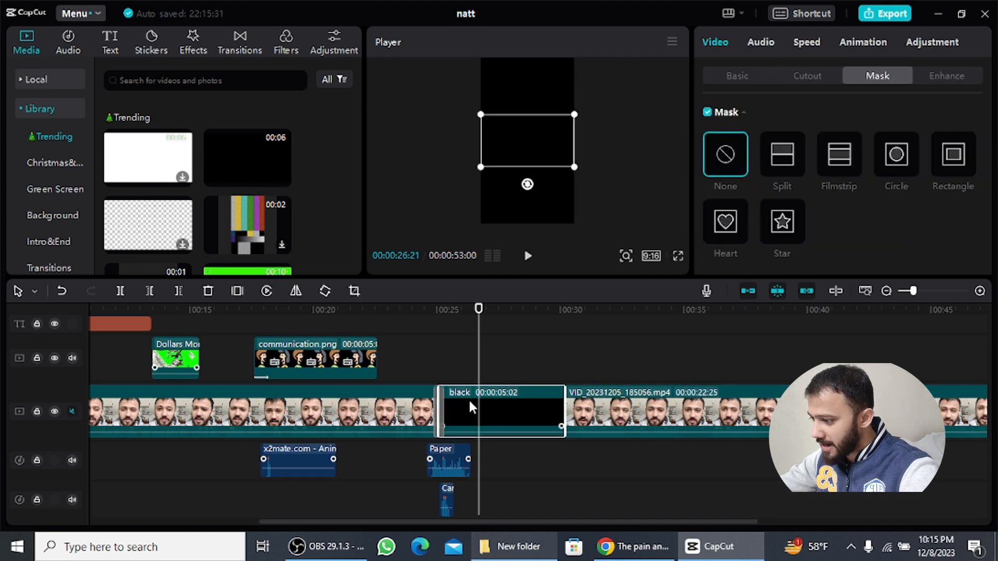
pyautogui.moveTo(469, 401); pyautogui.dragTo(472, 362)
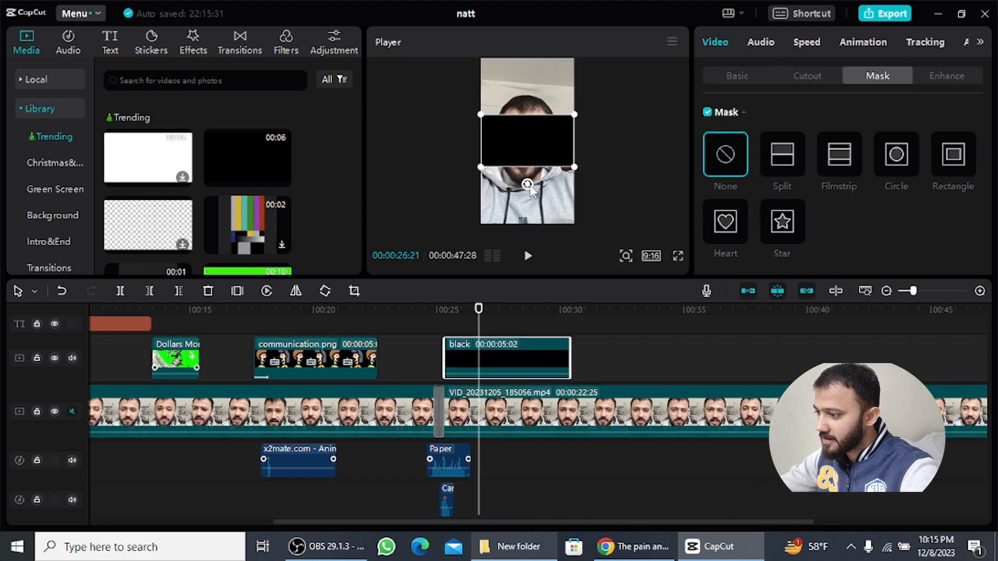
# Rotate the black overlay to portrait orientation and enlarge it to cover the whole frame
pyautogui.moveTo(529, 189); pyautogui.dragTo(496, 151)
pyautogui.hotkey('ctrl', 'z')
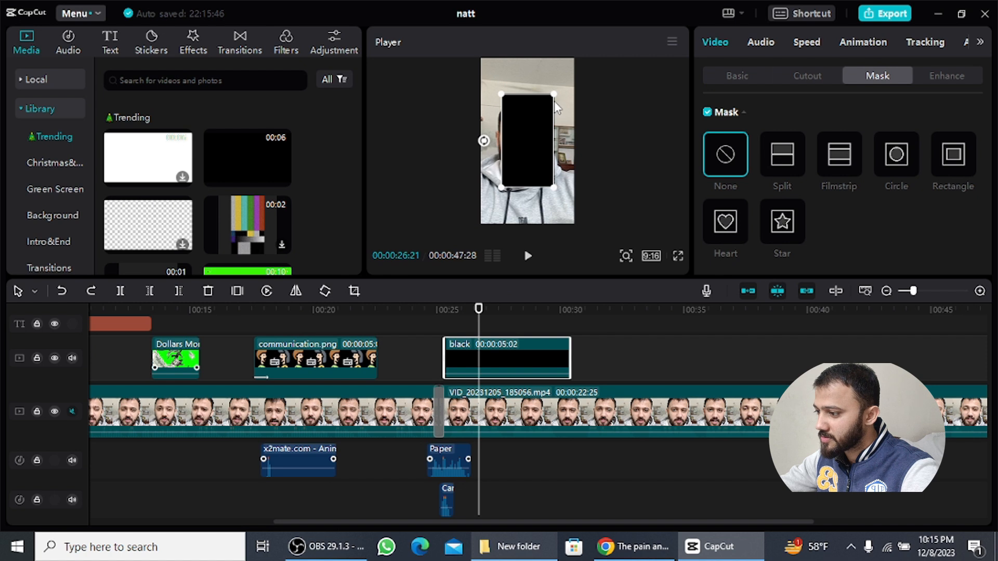
pyautogui.moveTo(554, 95); pyautogui.dragTo(590, 66)
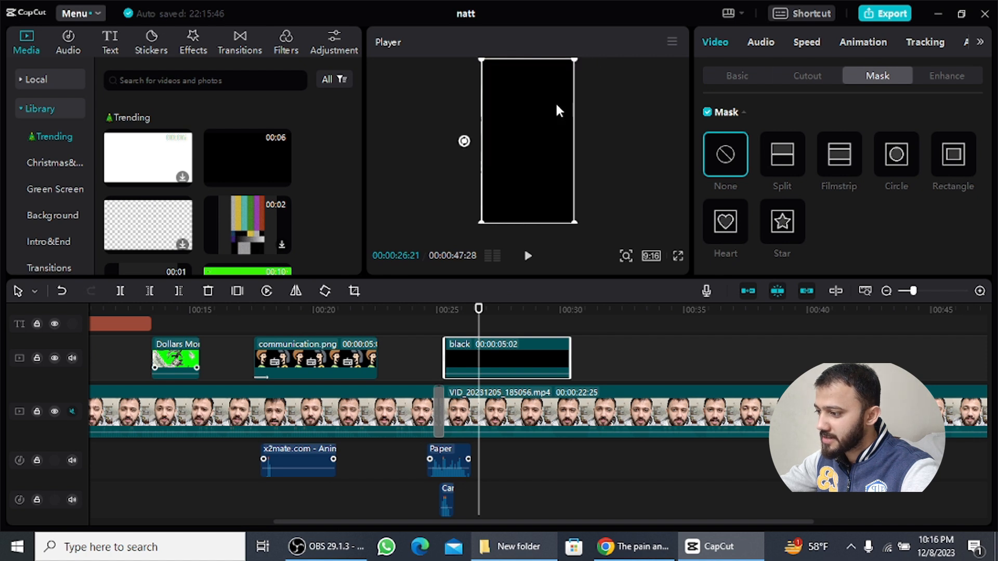
# Apply a Split mask to the black overlay, with a horizontal, softly feathered edge lowered to the speaker's chest
pyautogui.click(727, 77)
pyautogui.click(876, 77)
pyautogui.click(776, 156)
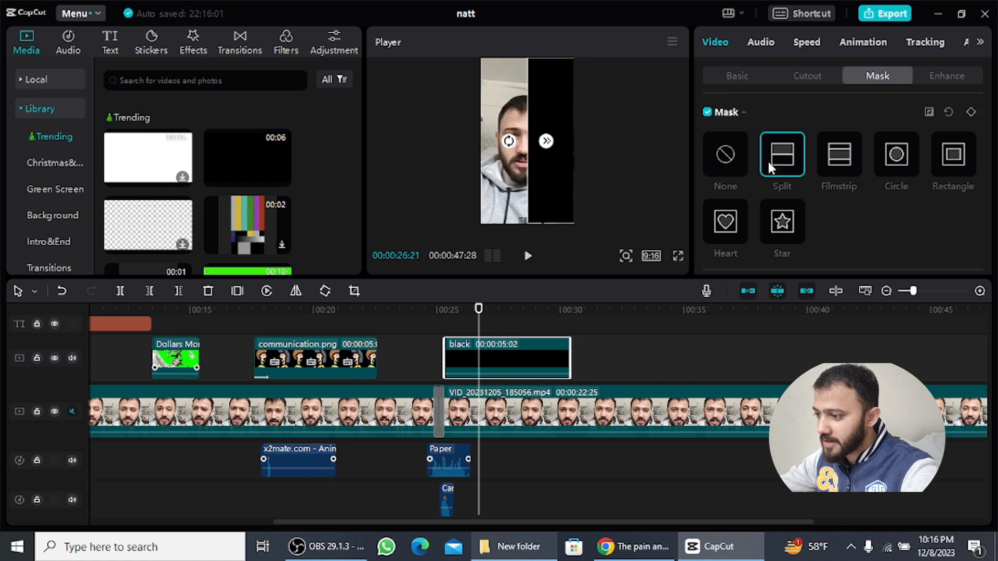
pyautogui.moveTo(509, 142); pyautogui.dragTo(527, 196)
pyautogui.moveTo(523, 150); pyautogui.dragTo(523, 203)
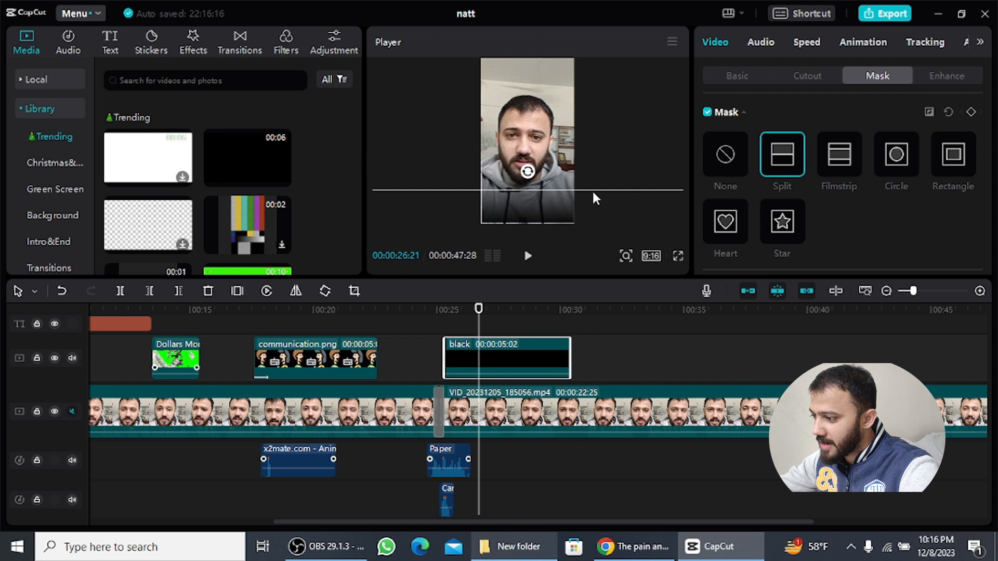
# Move the playhead to 00:00:30:12, at the end of the black overlay clip
pyautogui.scroll(-2, 463, 335)
pyautogui.scroll(1, 458, 354)
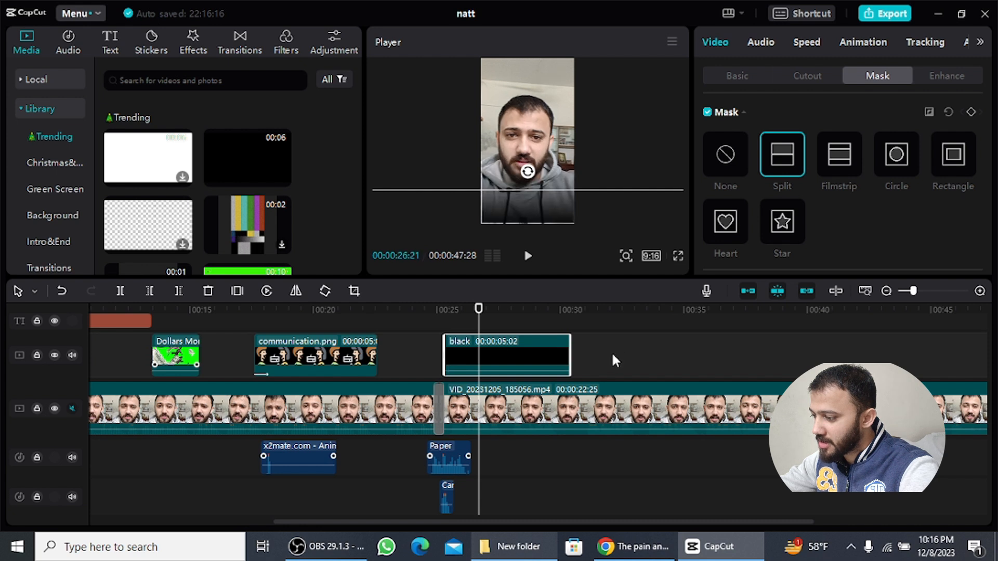
pyautogui.scroll(3, 482, 322)
pyautogui.moveTo(480, 330); pyautogui.dragTo(485, 362)
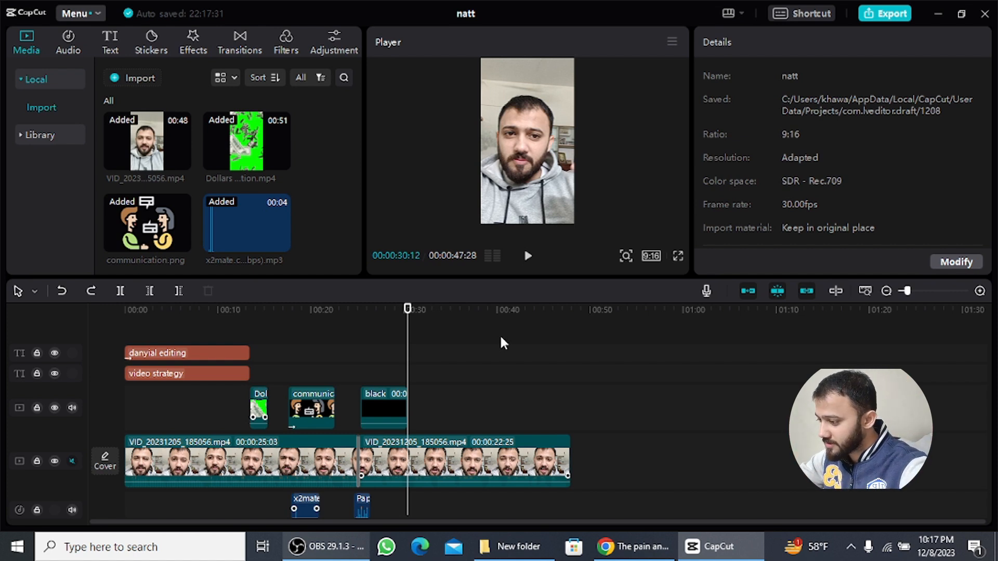
# Browse the D: drive and Desktop folders for media to import, and choose VID_20231205_185056 from the Desktop
pyautogui.click(129, 77)
pyautogui.scroll(-5, 253, 158)
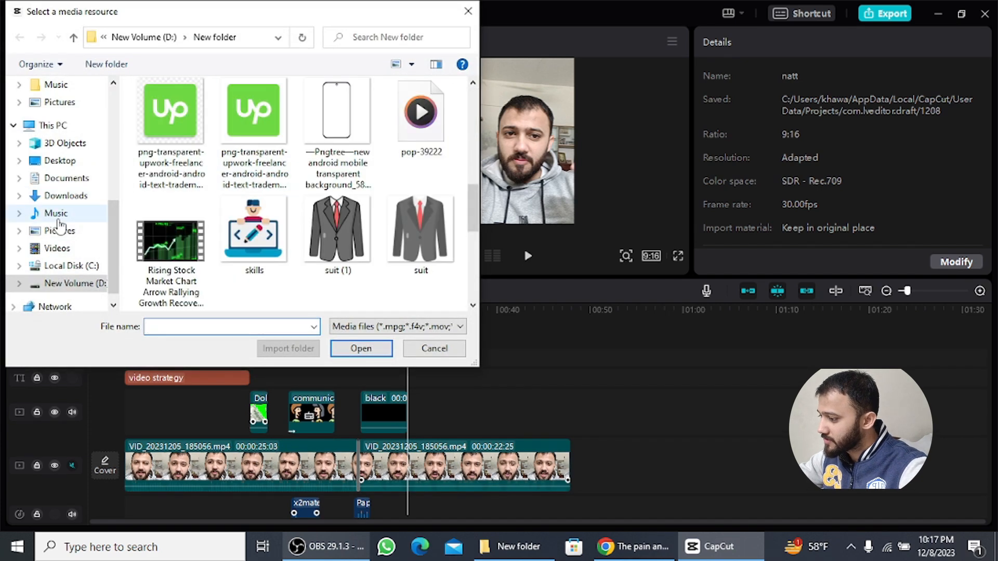
pyautogui.scroll(-1, 78, 198)
pyautogui.click(67, 266)
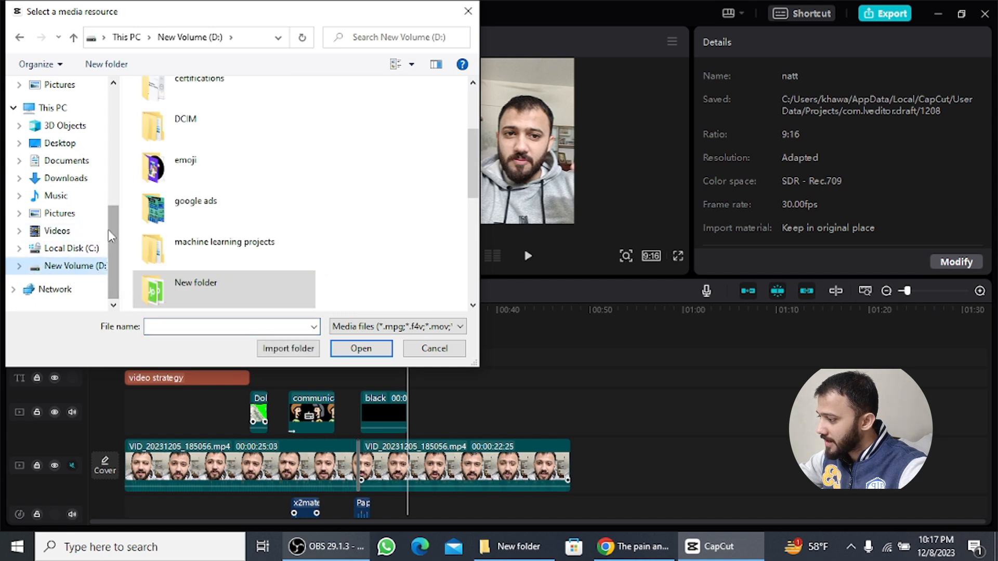
pyautogui.click(60, 143)
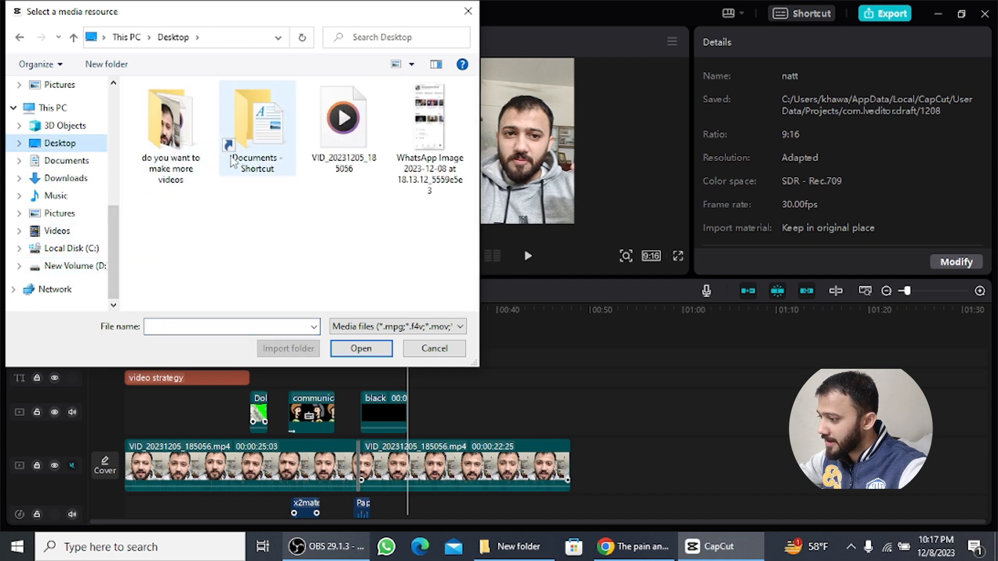
pyautogui.doubleClick(196, 177)
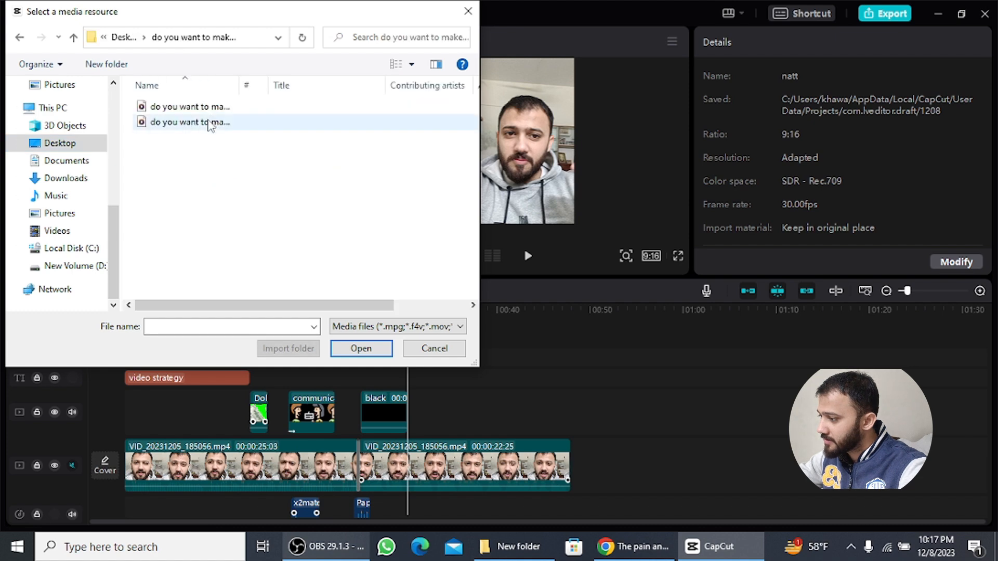
pyautogui.click(98, 147)
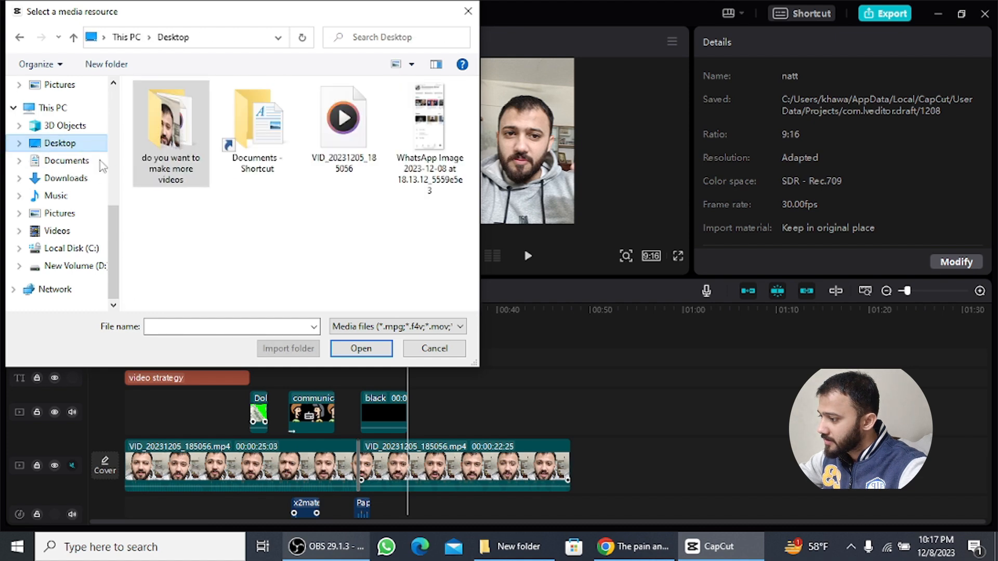
pyautogui.click(346, 145)
pyautogui.doubleClick(345, 145)
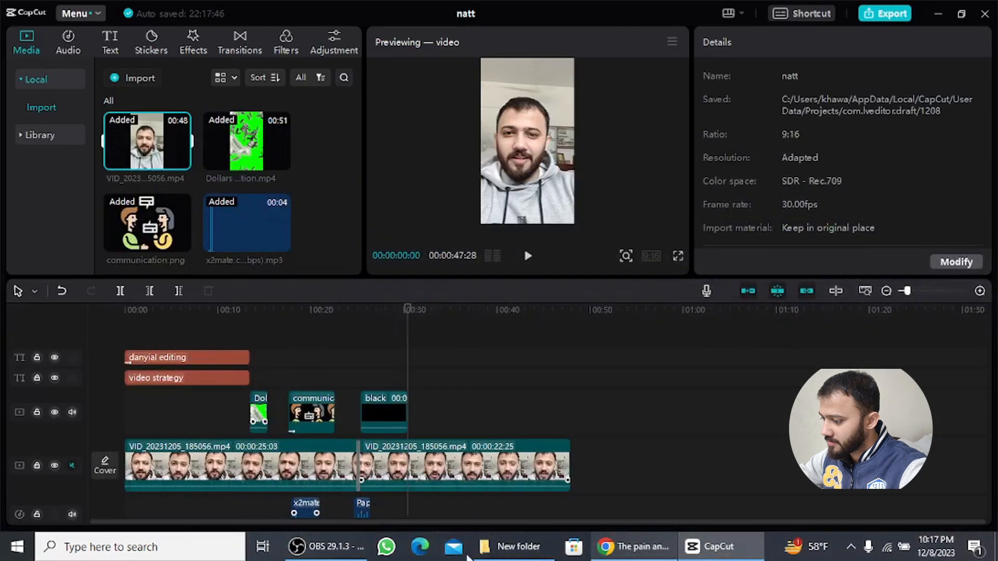
pyautogui.click(517, 547)
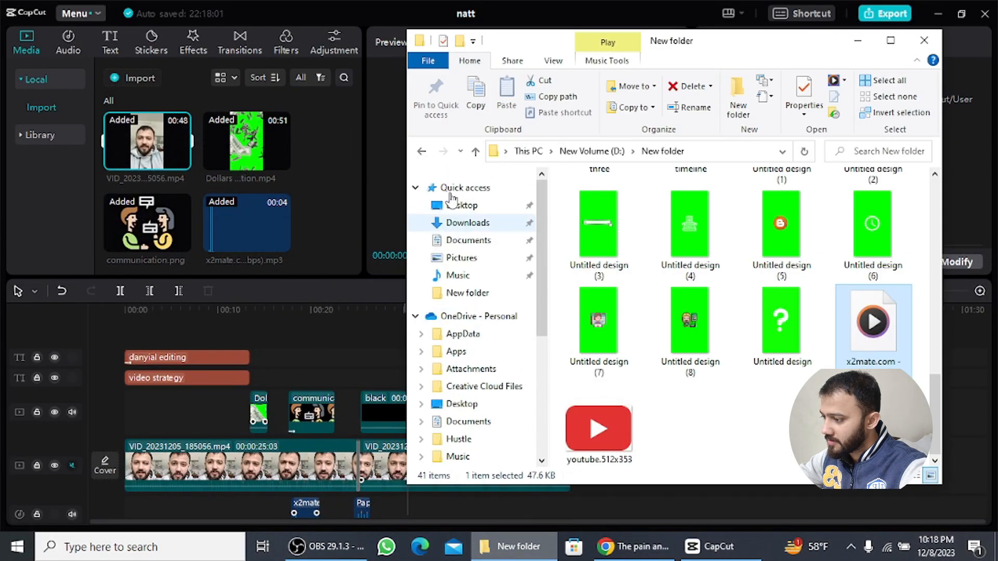
pyautogui.click(459, 224)
pyautogui.click(600, 237)
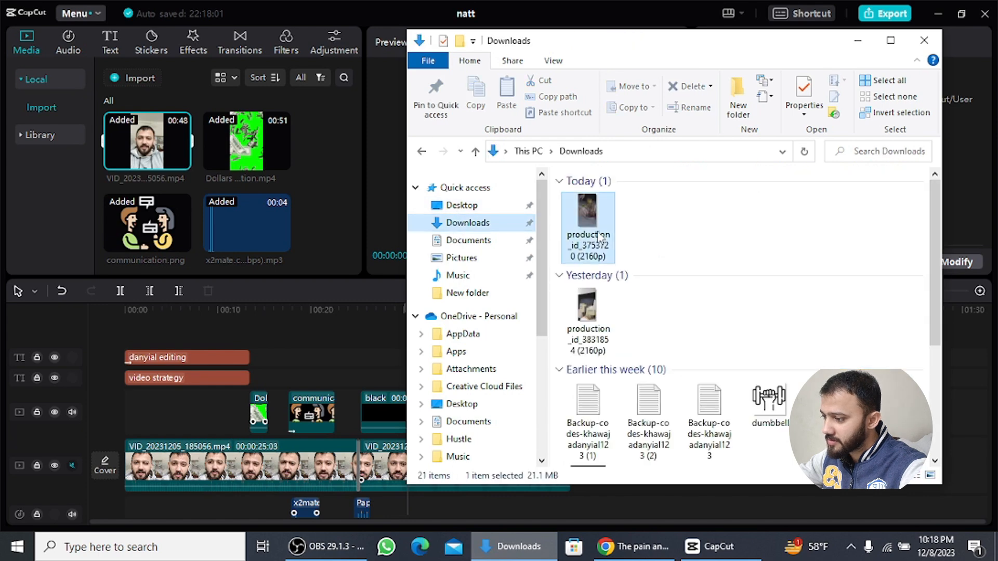
pyautogui.moveTo(601, 237); pyautogui.dragTo(451, 432)
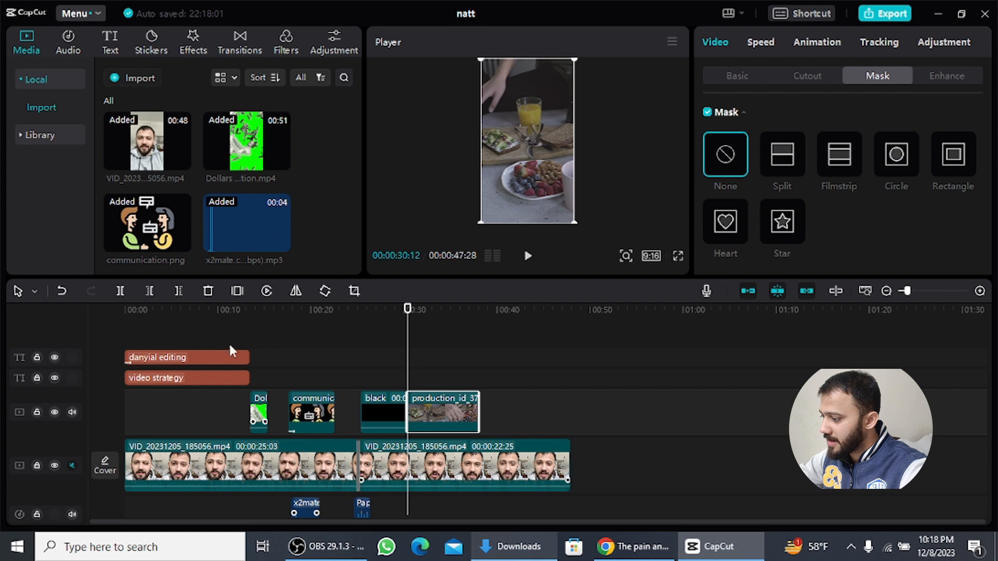
pyautogui.click(126, 77)
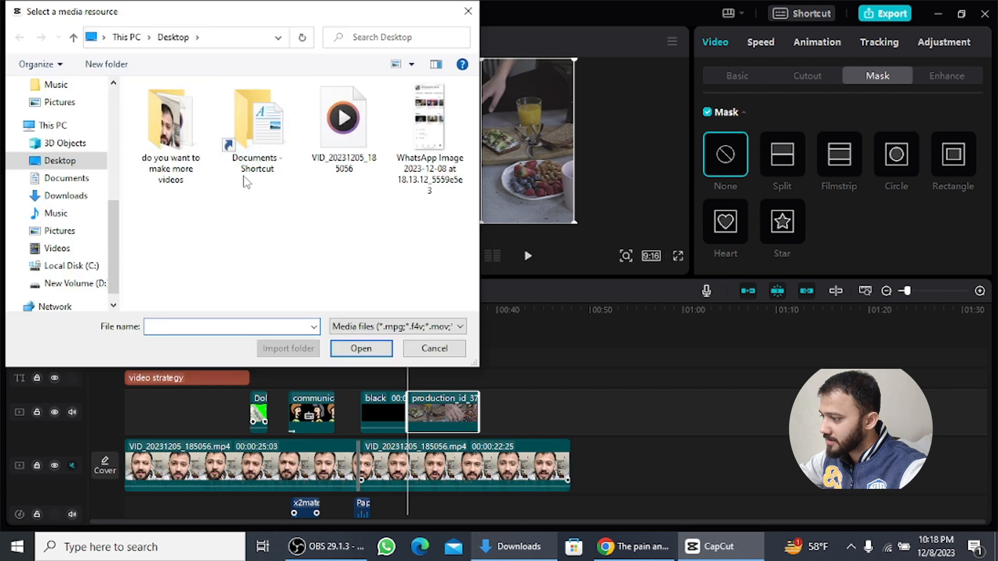
pyautogui.click(90, 204)
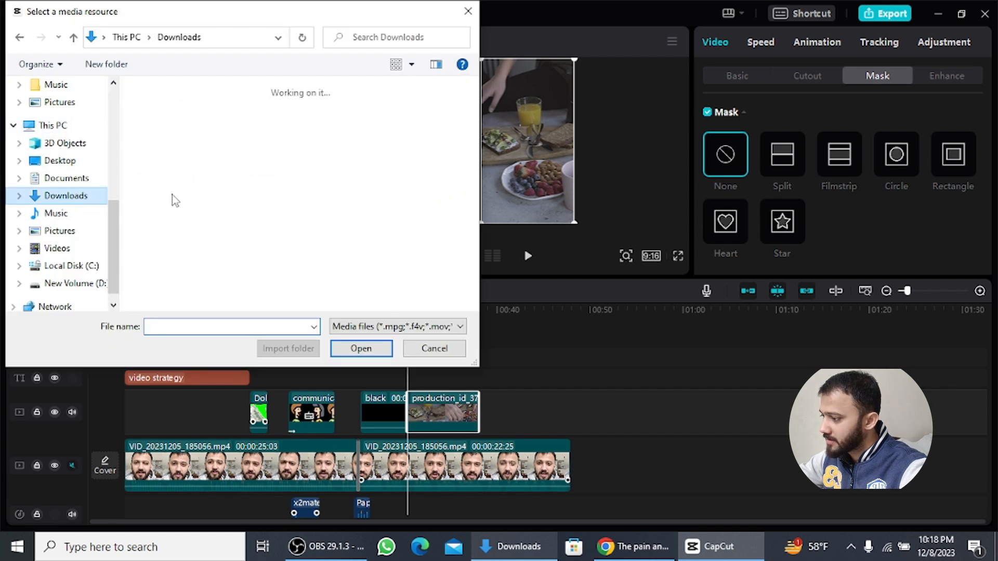
pyautogui.doubleClick(160, 240)
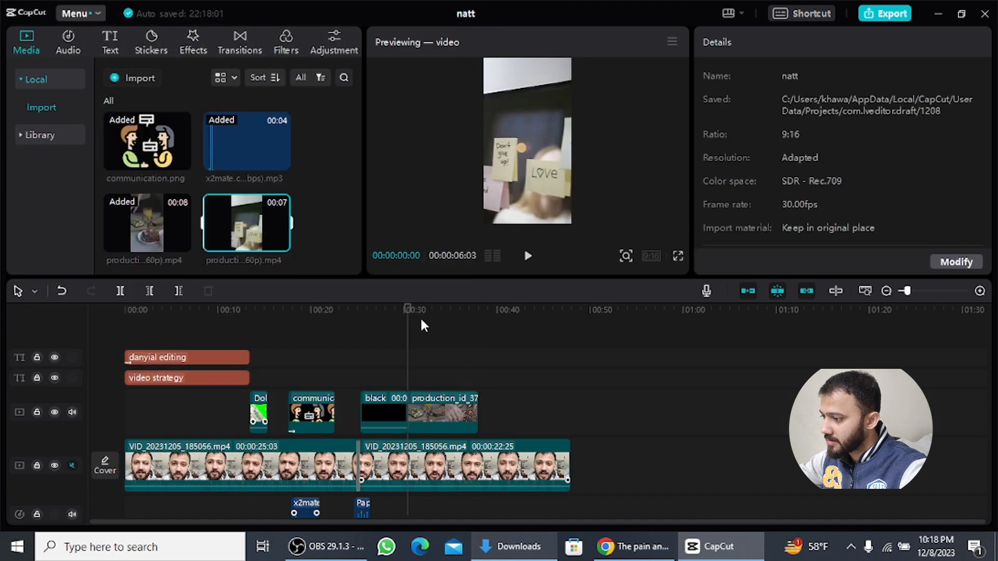
# Place the sticky-note clip on a higher track starting at 00:00:30:12, and trim the food clip to the same end point
pyautogui.moveTo(219, 248); pyautogui.dragTo(423, 424)
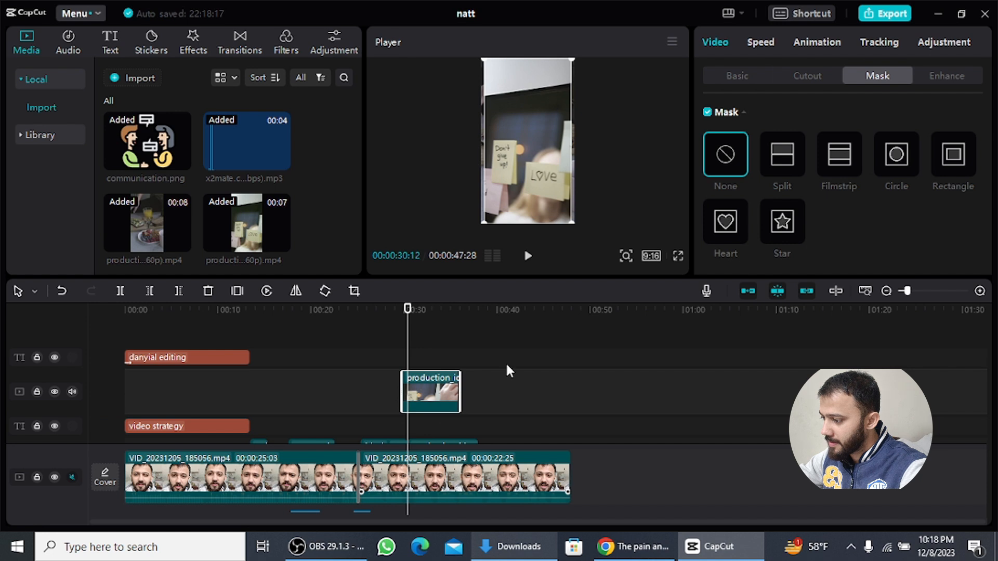
pyautogui.moveTo(434, 349); pyautogui.dragTo(432, 382)
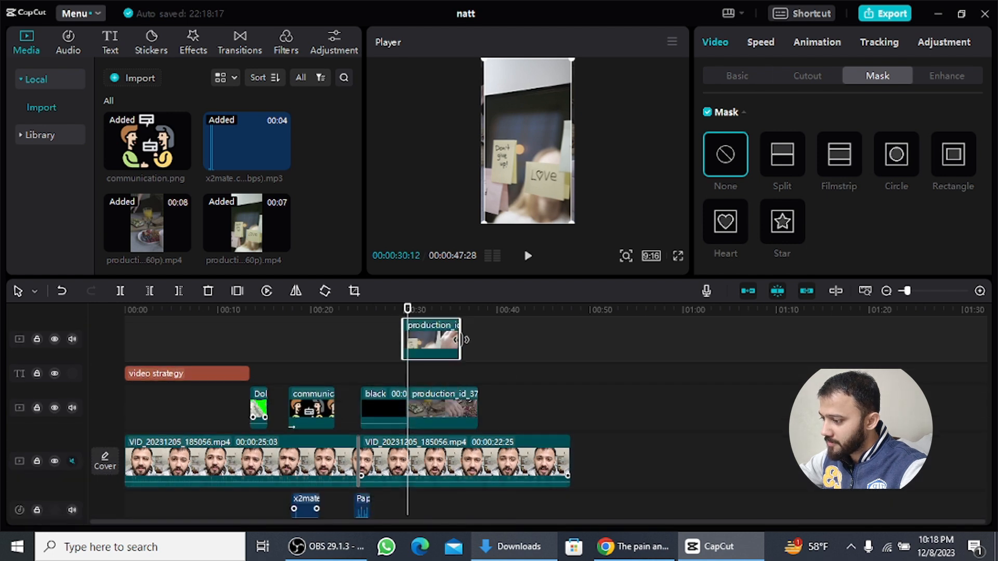
pyautogui.moveTo(436, 348); pyautogui.dragTo(443, 352)
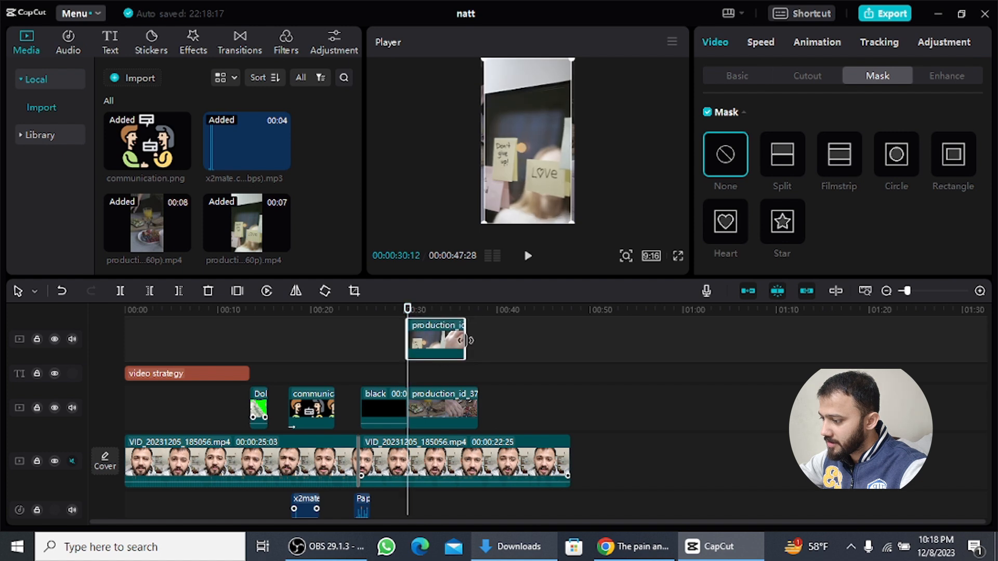
pyautogui.moveTo(476, 411); pyautogui.dragTo(465, 411)
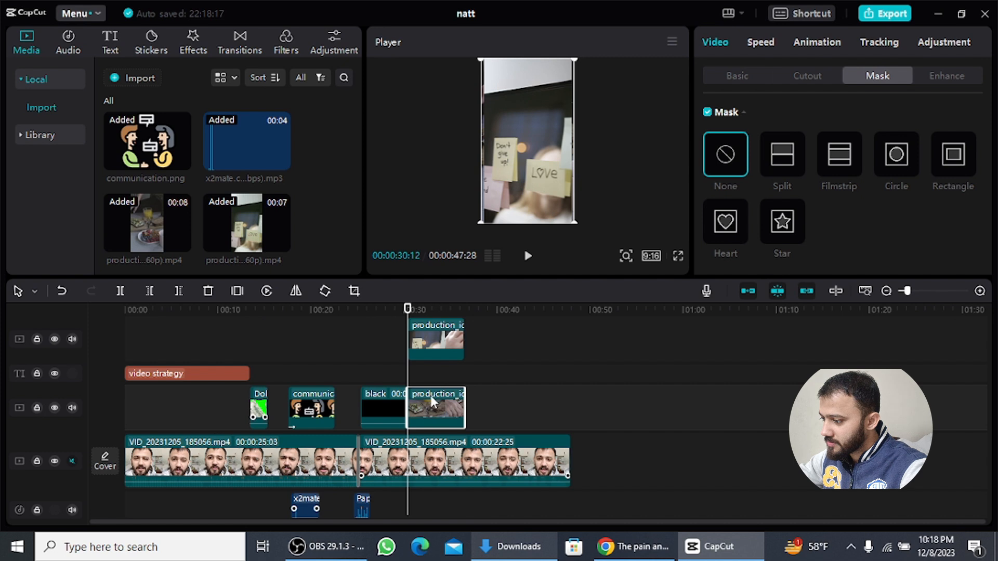
# Shrink the sticky-note clip into the frame's upper-left corner and the food clip into its upper-right corner, both over the talking head
pyautogui.click(55, 408)
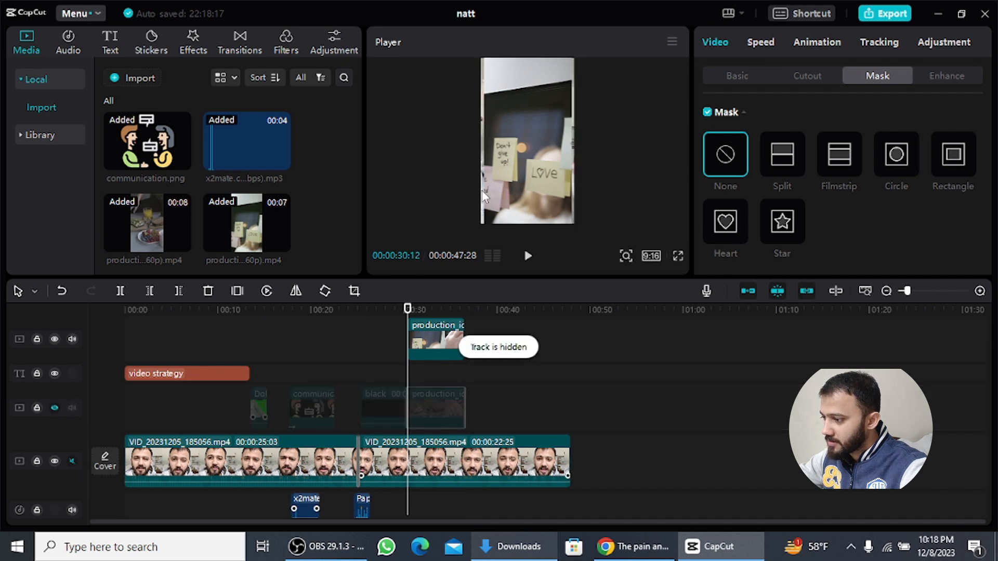
pyautogui.moveTo(570, 59); pyautogui.dragTo(496, 107)
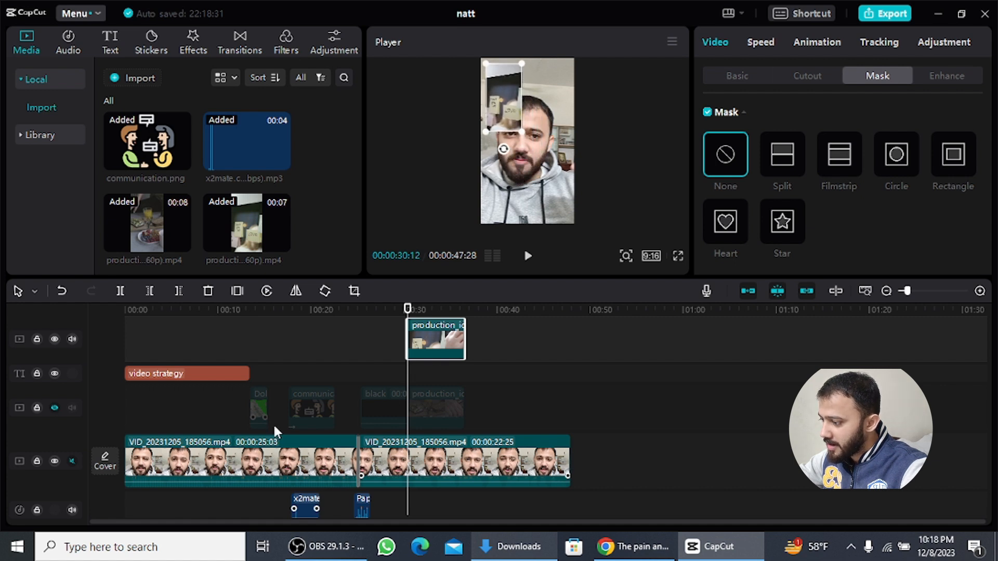
pyautogui.click(57, 407)
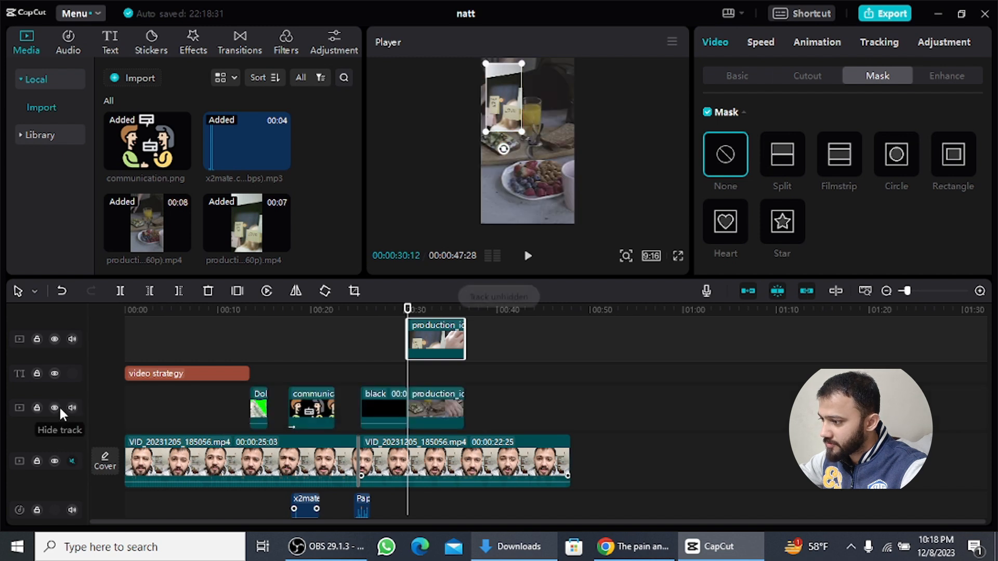
pyautogui.click(564, 167)
pyautogui.moveTo(574, 59); pyautogui.dragTo(551, 92)
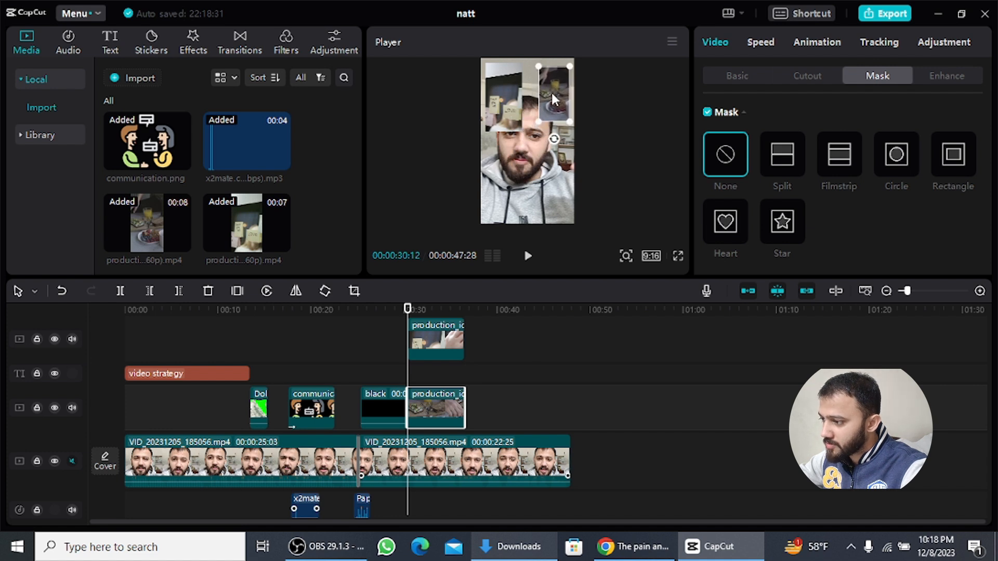
# Set the scale of both the sticky-note clip and the food clip to 40%
pyautogui.click(740, 78)
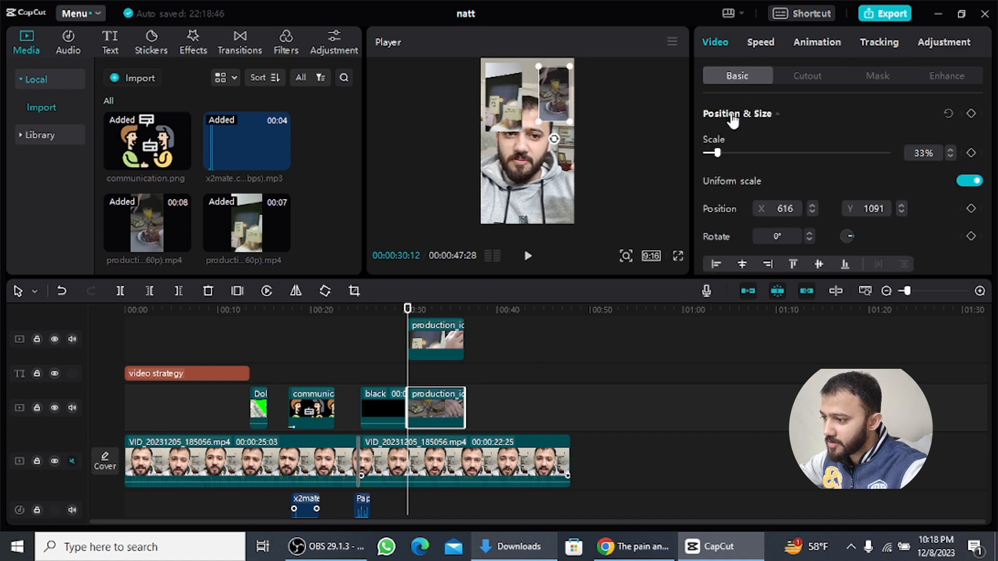
pyautogui.click(520, 123)
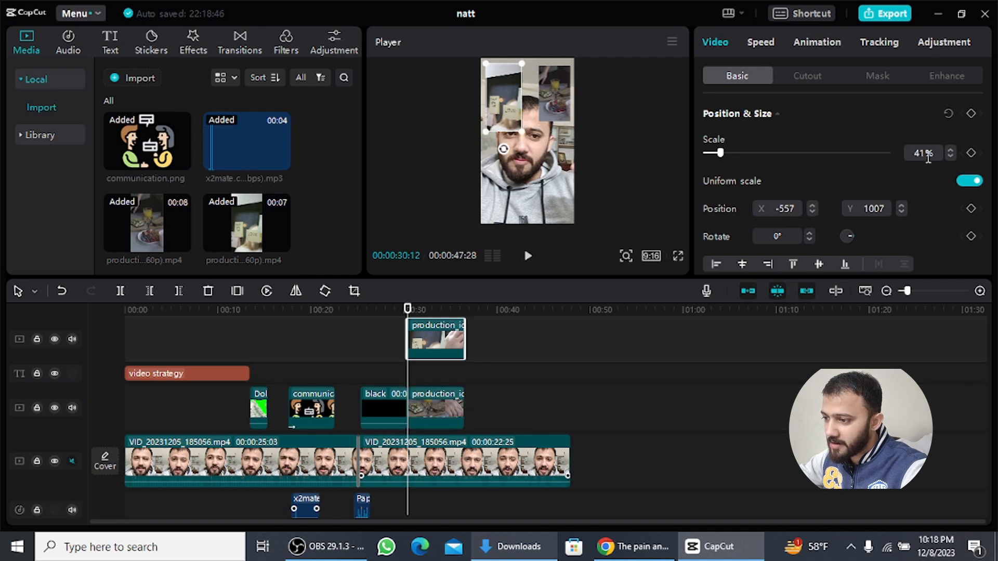
pyautogui.scroll(-1, 923, 154)
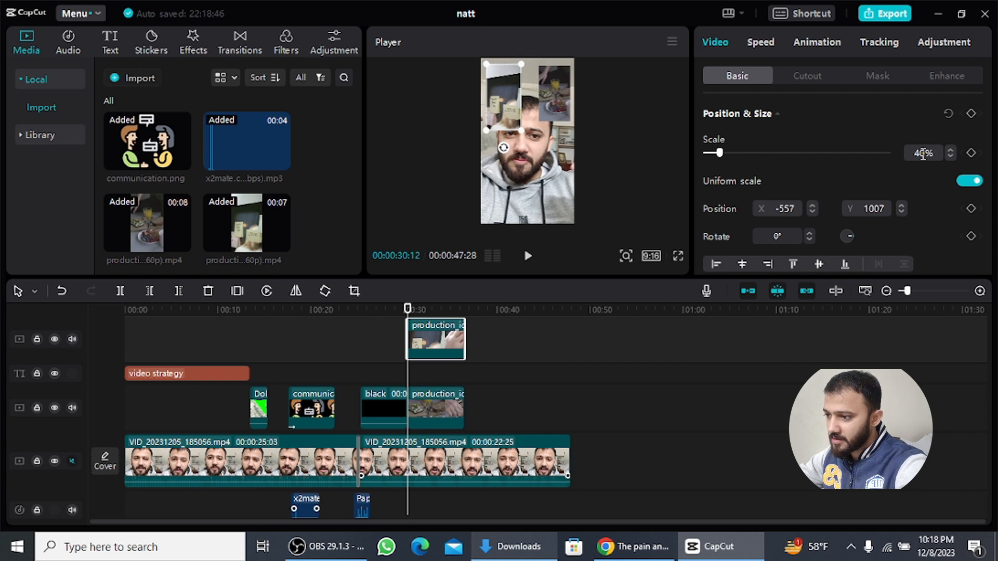
pyautogui.click(543, 99)
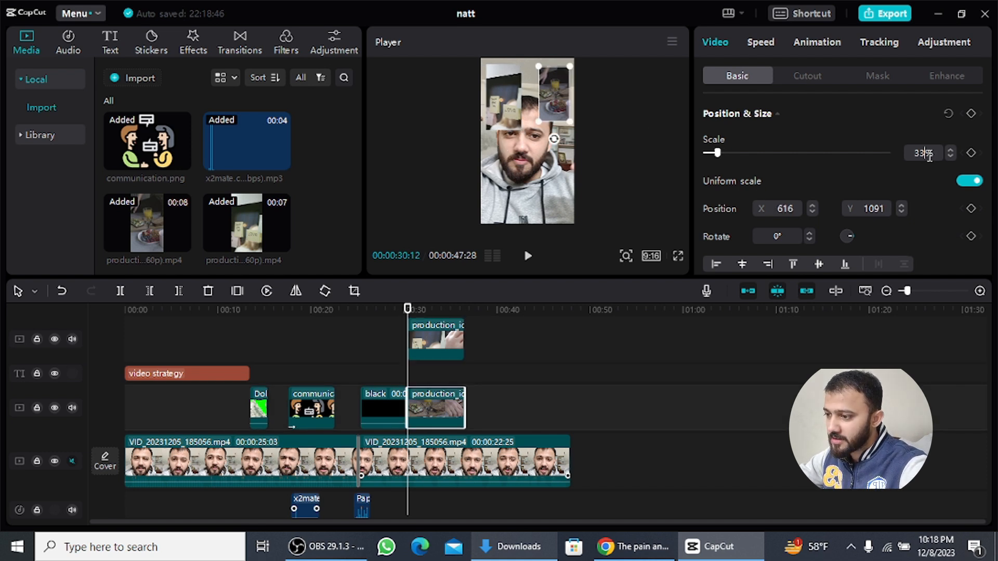
pyautogui.scroll(7, 929, 156)
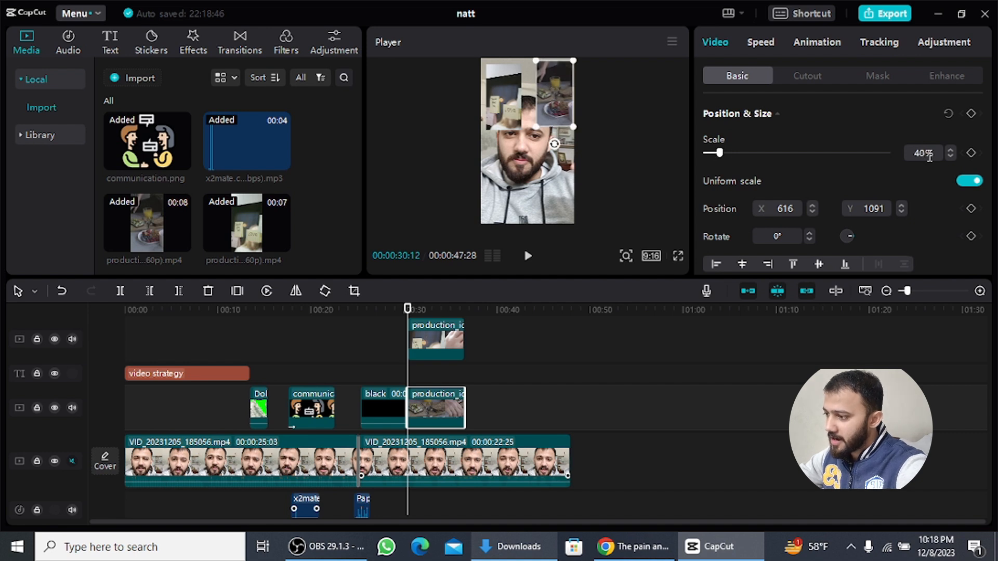
# Apply a Rectangle mask to the sticky-note overlay, enlarge it to about 2253 × 4272 and round its corners to 30
pyautogui.click(512, 117)
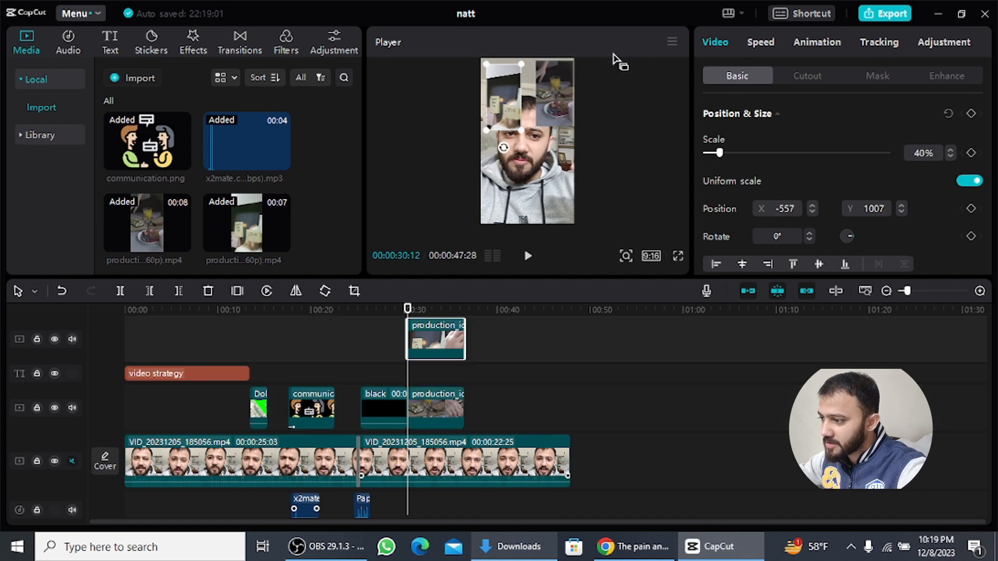
pyautogui.click(867, 78)
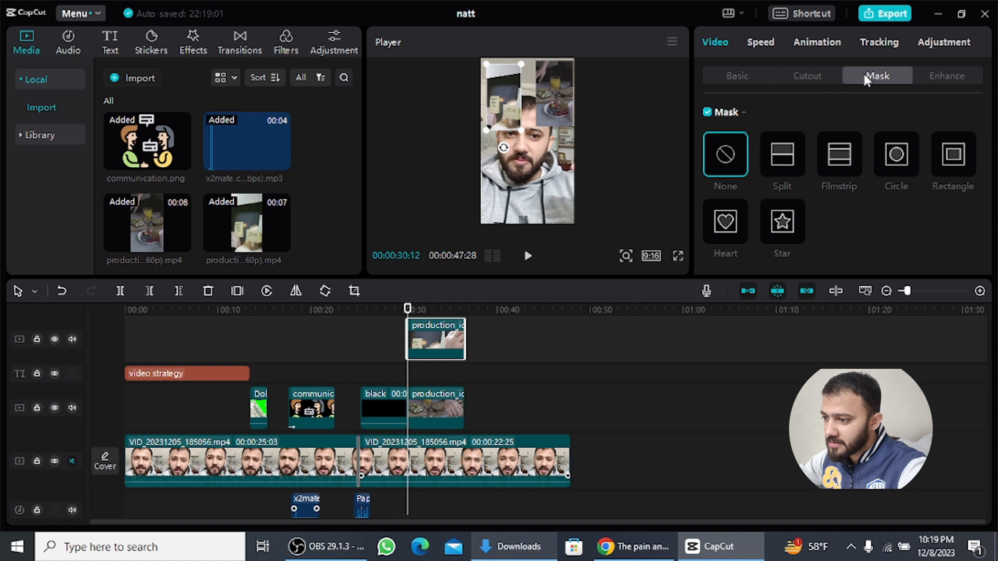
pyautogui.click(948, 158)
pyautogui.moveTo(516, 119); pyautogui.dragTo(525, 134)
pyautogui.scroll(-5, 791, 163)
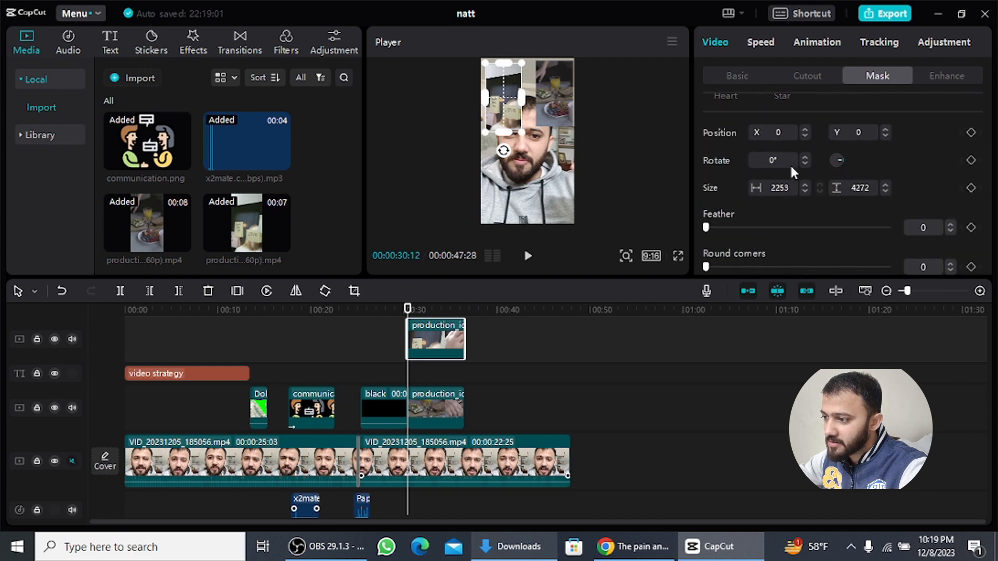
pyautogui.scroll(-1, 797, 164)
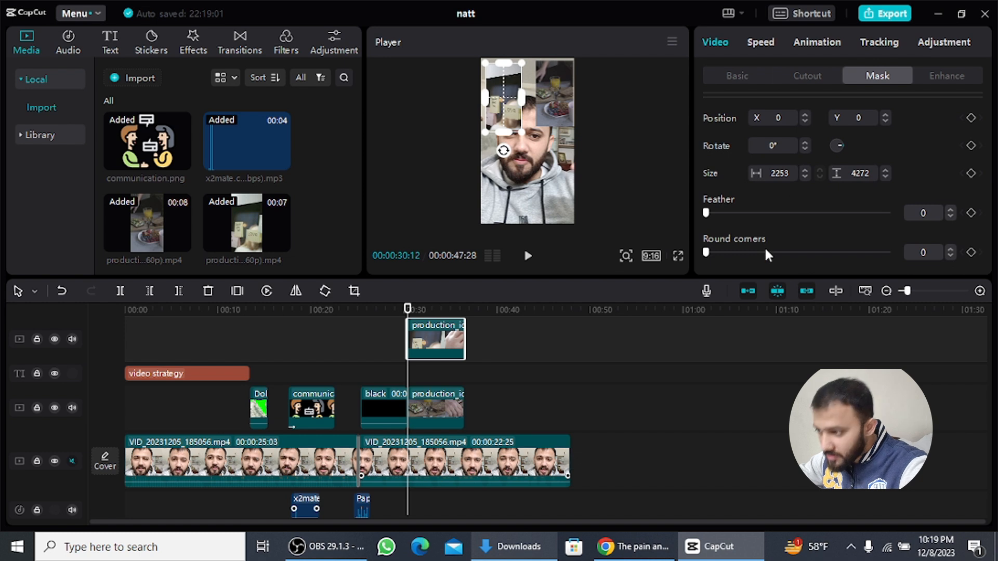
pyautogui.moveTo(713, 251); pyautogui.dragTo(745, 254)
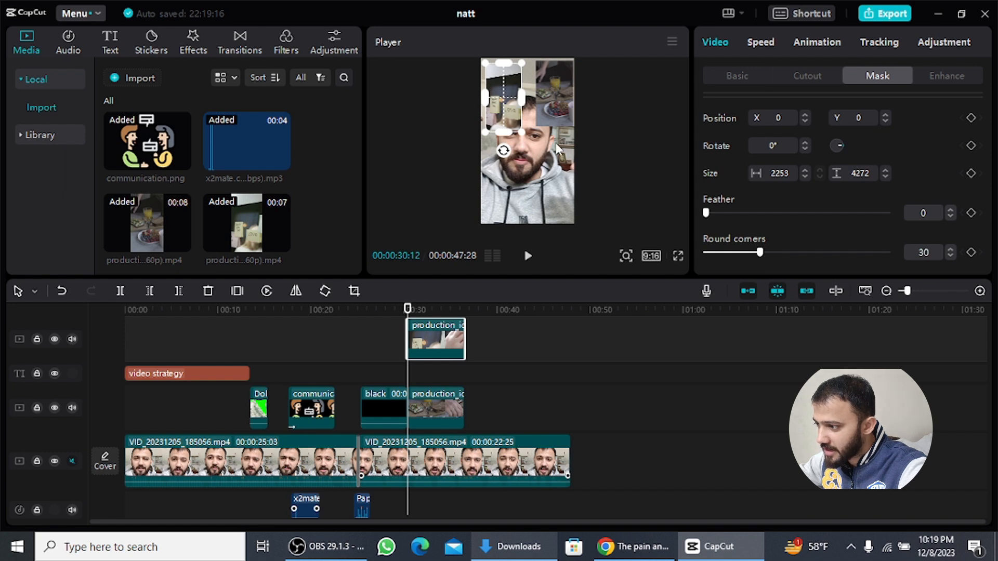
# Apply a Rectangle mask to the food overlay, enlarge it to about 2331 × 4144 and set its round corners to 30
pyautogui.click(439, 401)
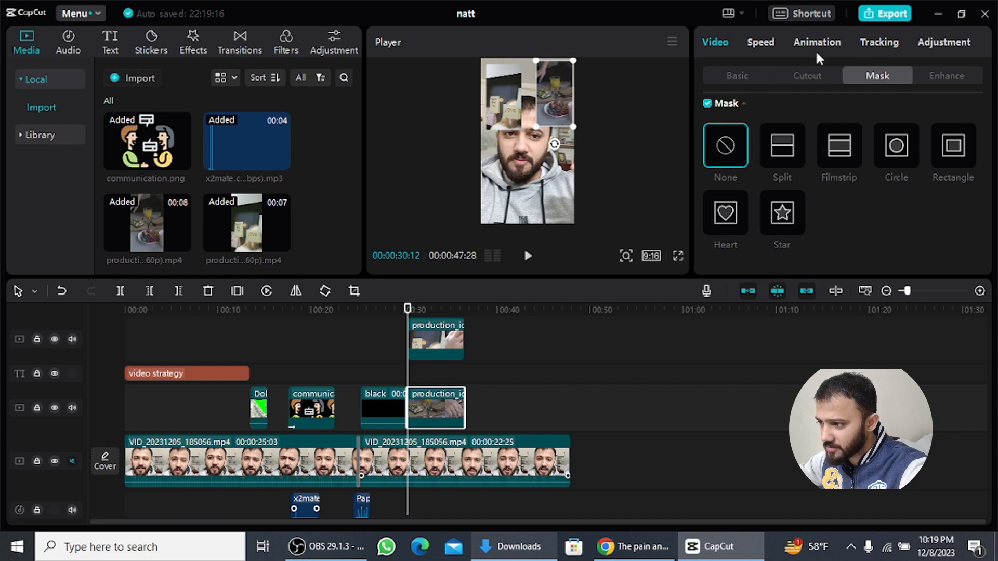
pyautogui.click(735, 75)
pyautogui.scroll(-10, 754, 157)
pyautogui.scroll(8, 753, 157)
pyautogui.scroll(-3, 754, 157)
pyautogui.scroll(4, 754, 157)
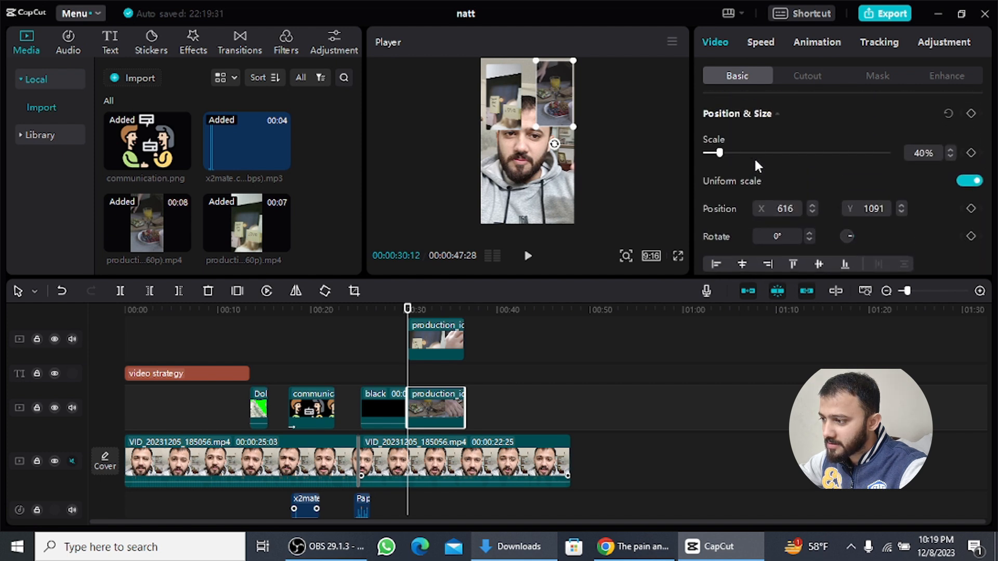
pyautogui.scroll(-2, 754, 157)
pyautogui.click(876, 76)
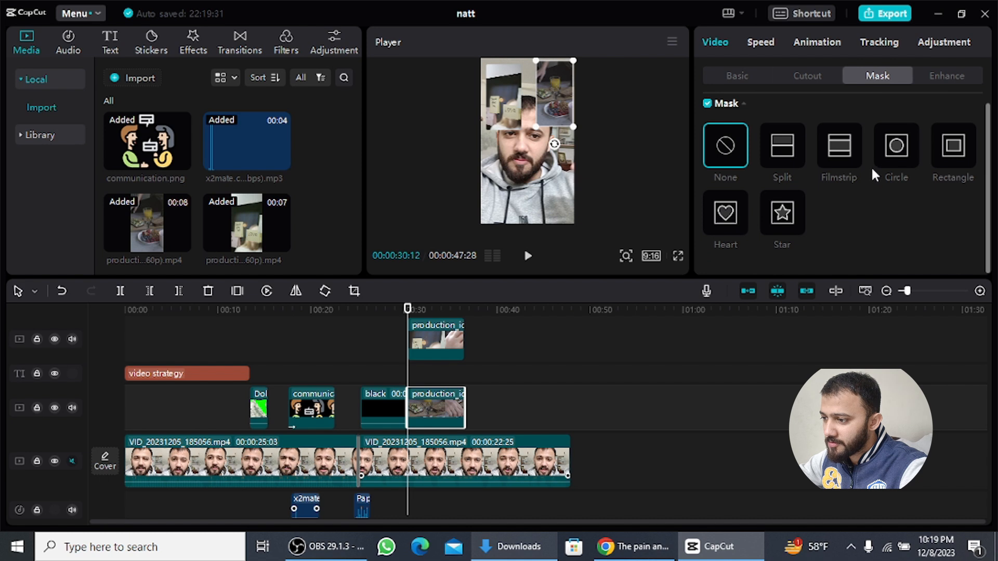
pyautogui.click(954, 151)
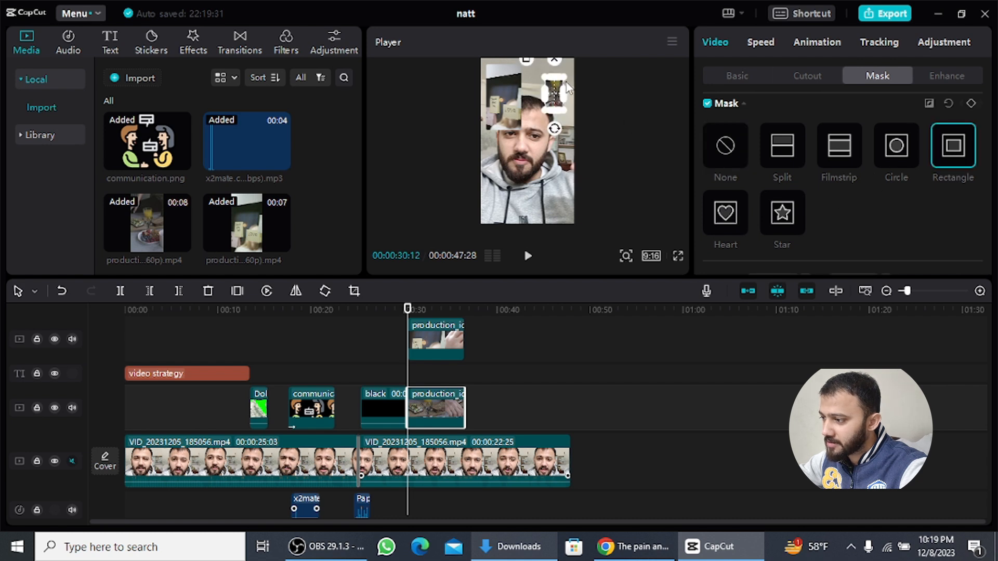
pyautogui.moveTo(571, 73)
pyautogui.mouseDown()
pyautogui.moveTo(582, 64)
pyautogui.moveTo(576, 71)
pyautogui.mouseUp()
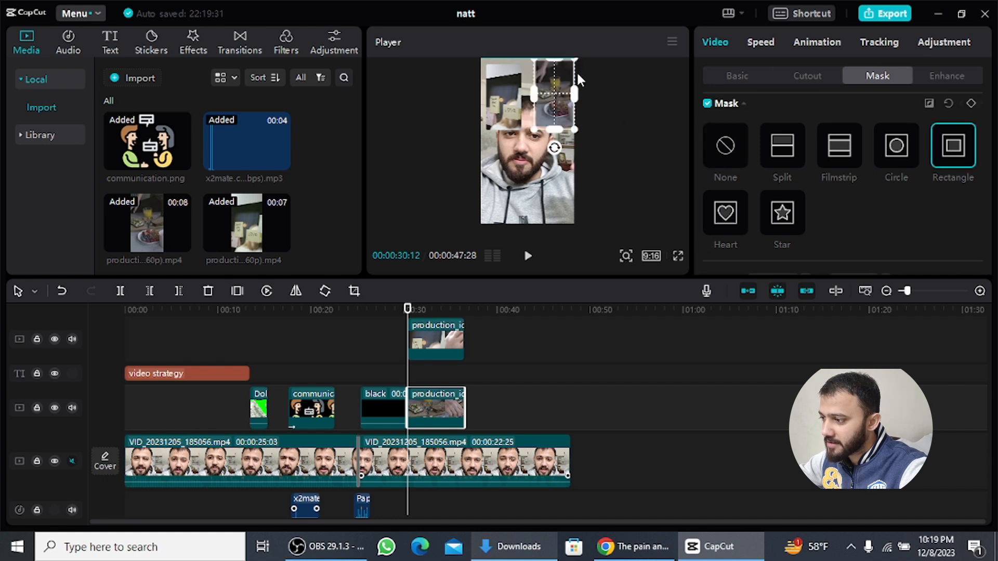
pyautogui.scroll(-2, 849, 215)
pyautogui.scroll(-3, 849, 214)
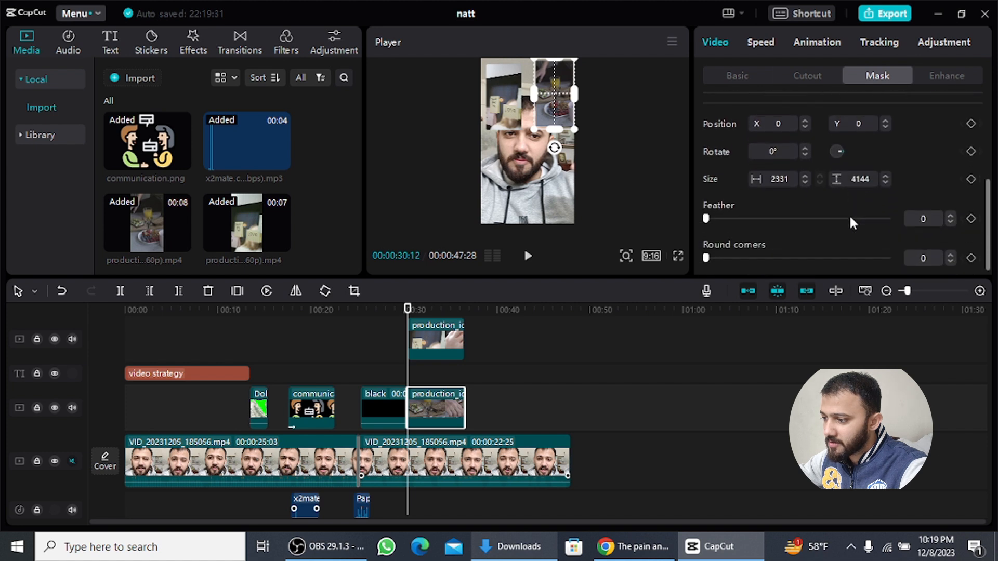
pyautogui.click(774, 252)
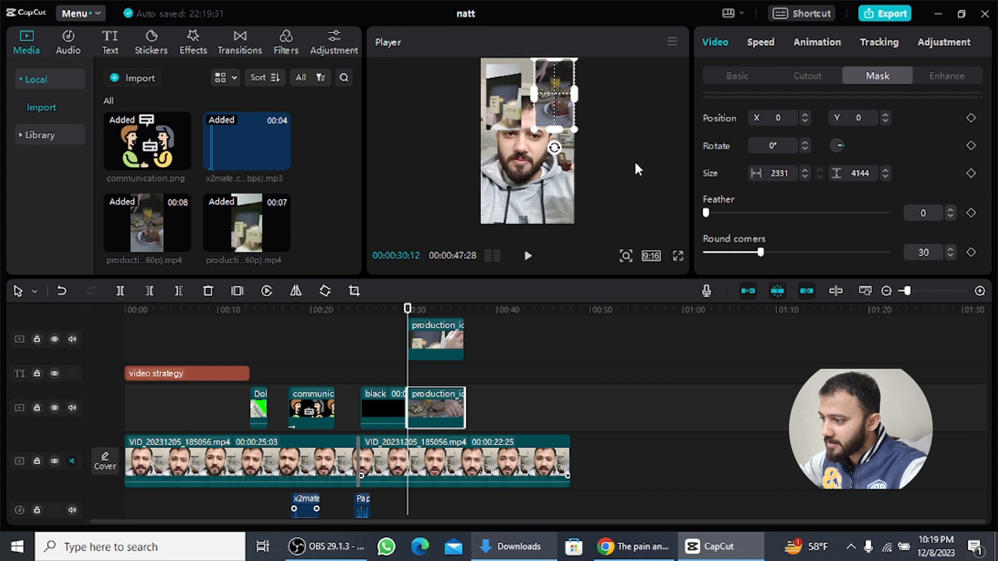
pyautogui.click(490, 408)
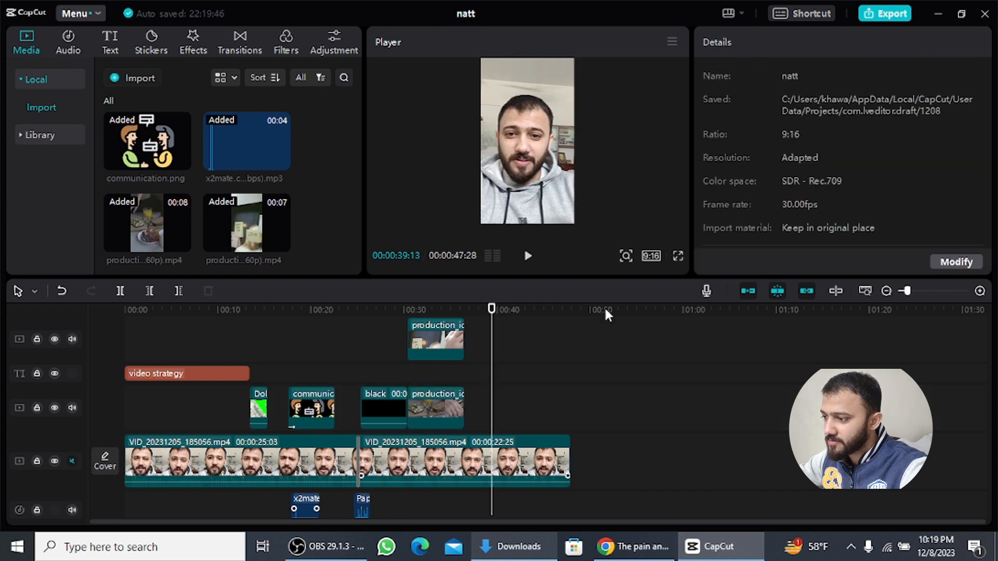
# Give the food overlay a Slide Left entrance and the sticky-note overlay a Slide Right entrance, and preview both from just before they start
pyautogui.click(447, 346)
pyautogui.click(796, 46)
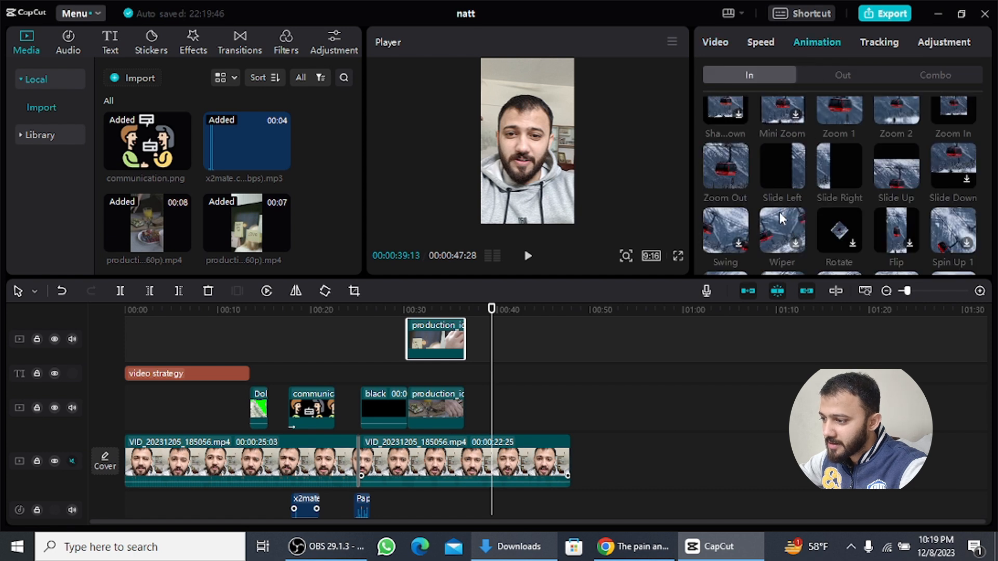
pyautogui.click(445, 413)
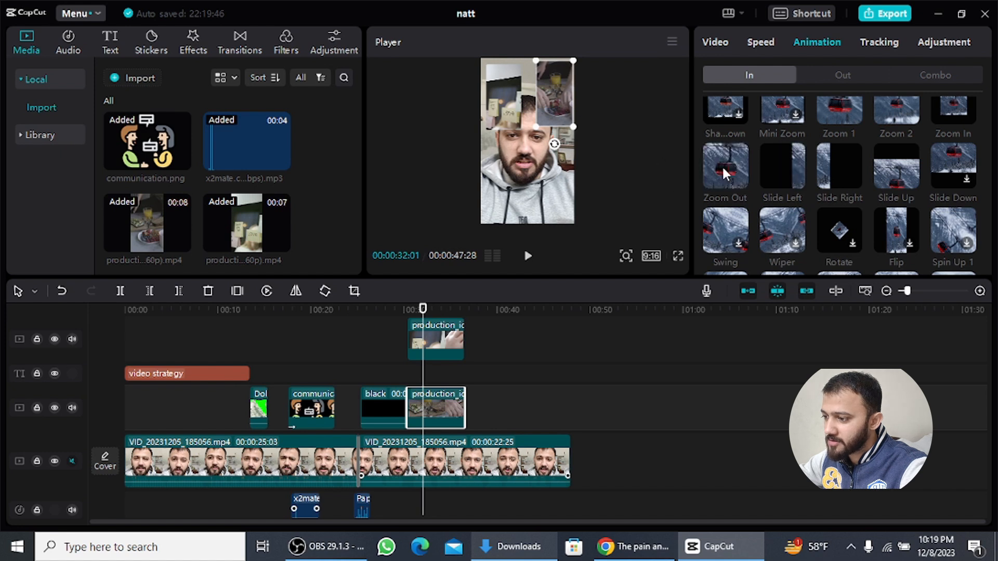
pyautogui.click(792, 174)
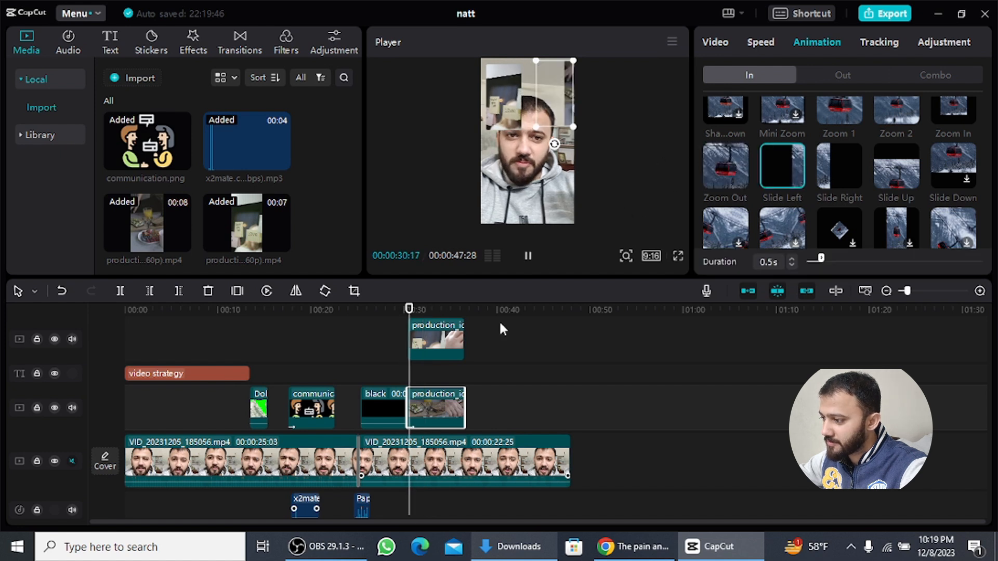
pyautogui.click(448, 341)
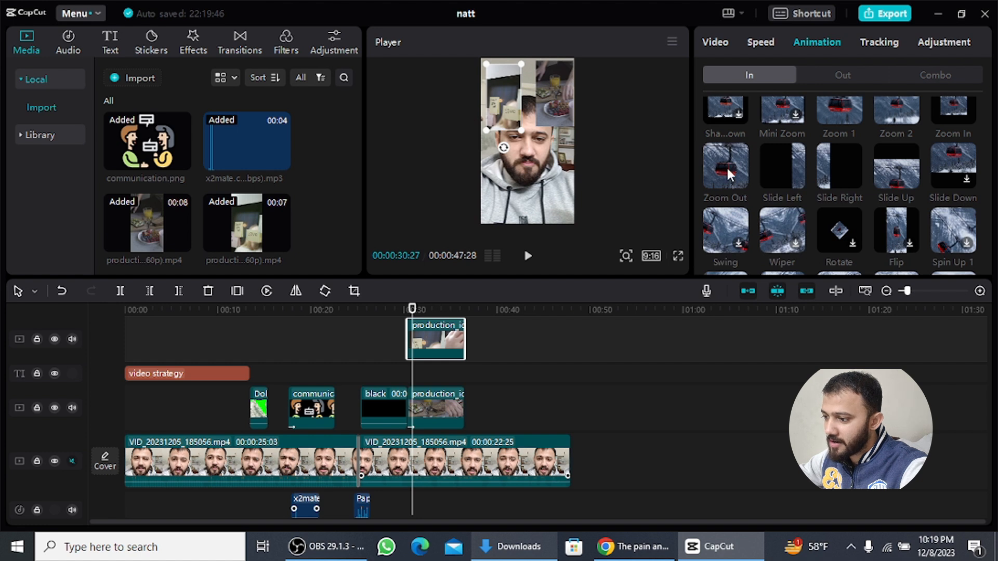
pyautogui.click(830, 167)
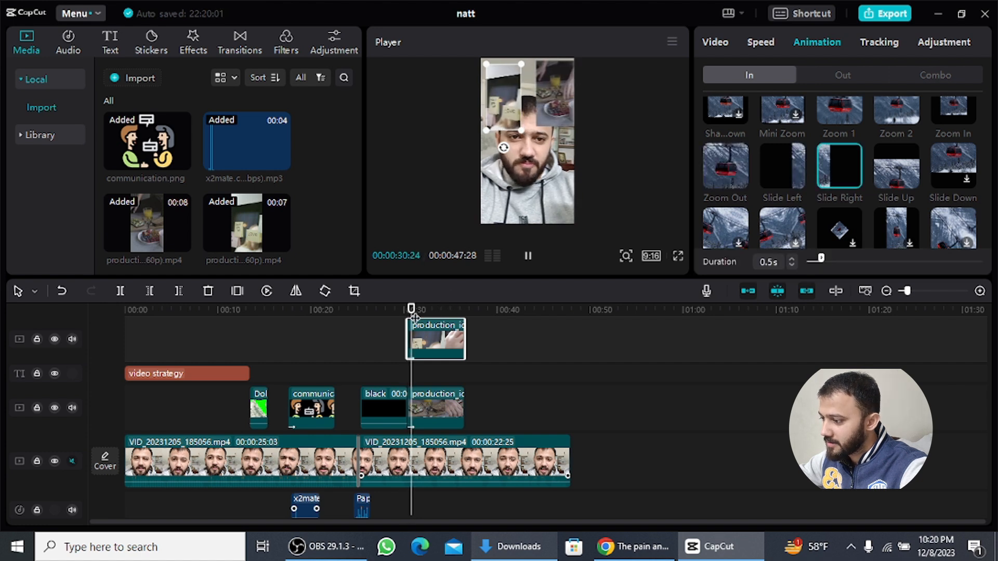
pyautogui.moveTo(414, 311); pyautogui.dragTo(395, 319)
pyautogui.press('space')
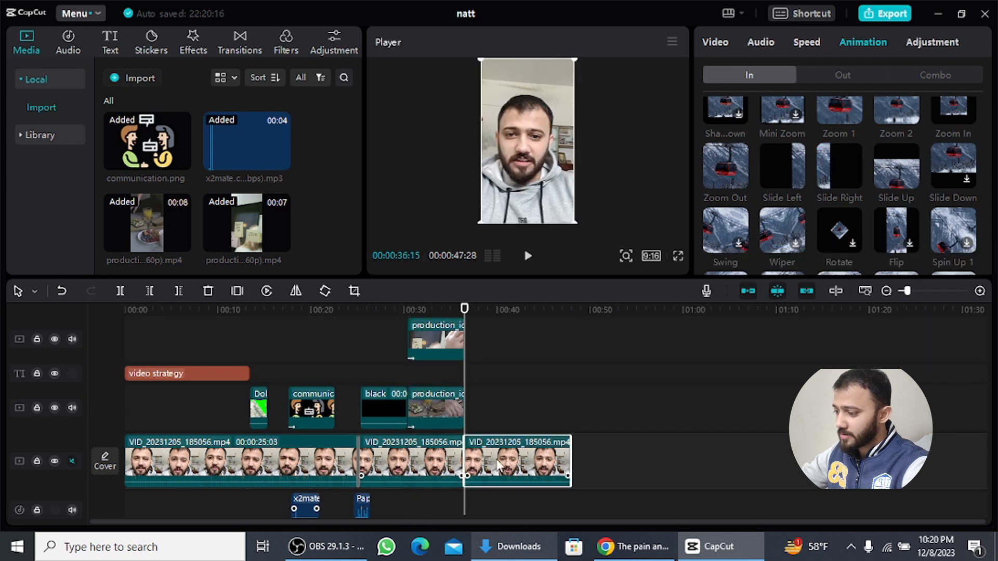
# Cut off the talking-head footage after 00:00:36:15 and append the sticky-note video there on the main track
pyautogui.press('Delete')
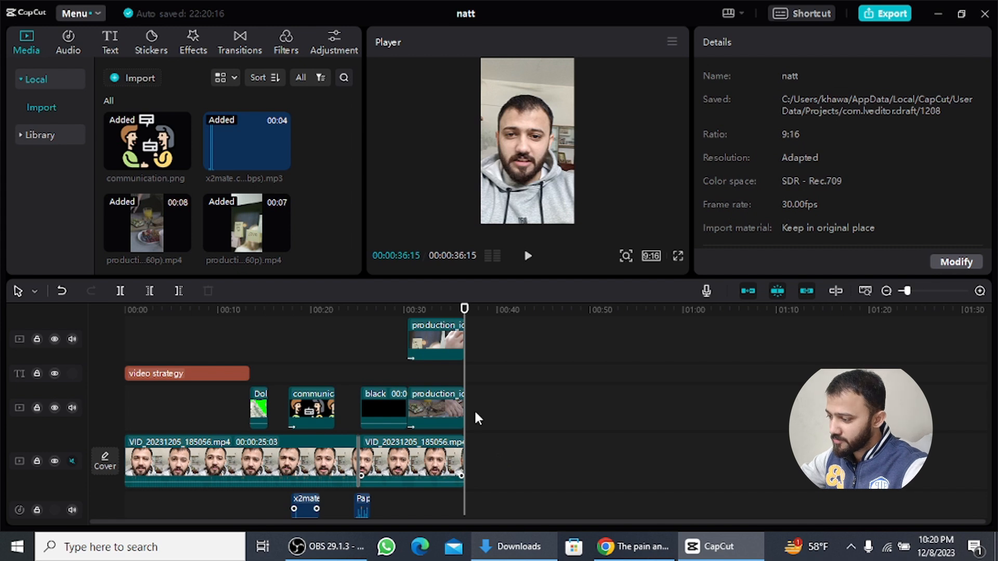
pyautogui.click(444, 408)
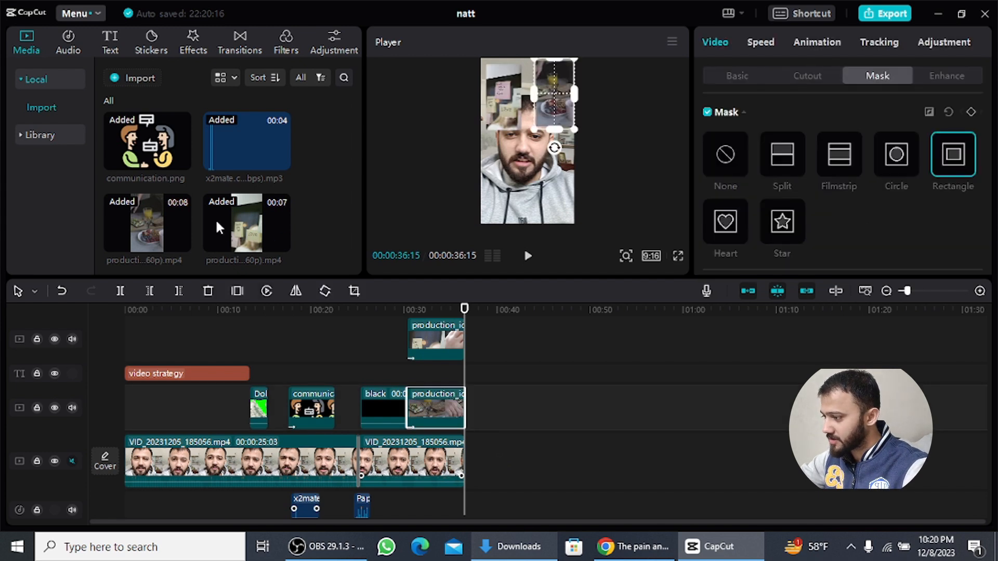
pyautogui.moveTo(231, 229); pyautogui.dragTo(483, 463)
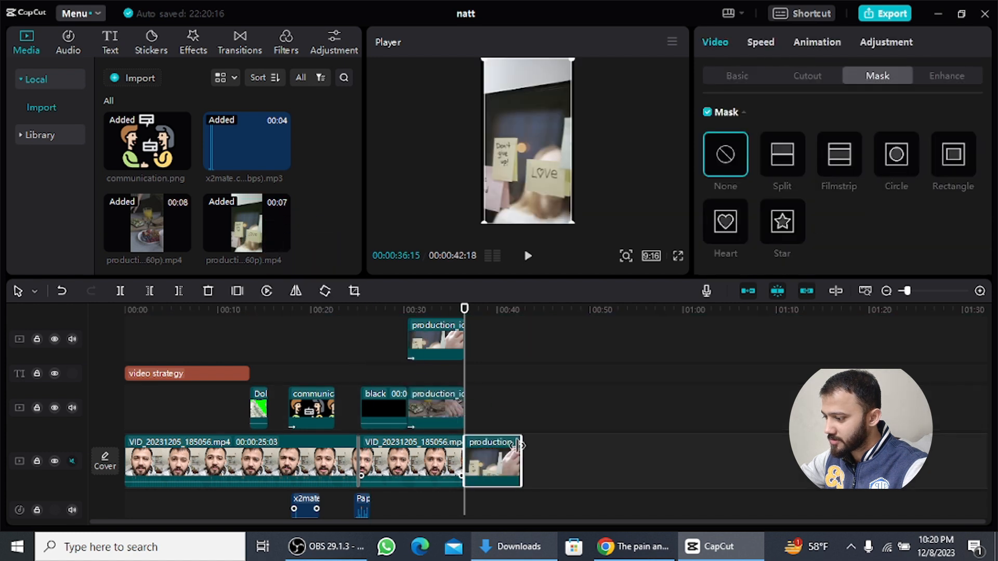
# Search the video effects for "blur effect" and apply the first Blur result to the sticky-note clip at the end of the main track
pyautogui.click(194, 44)
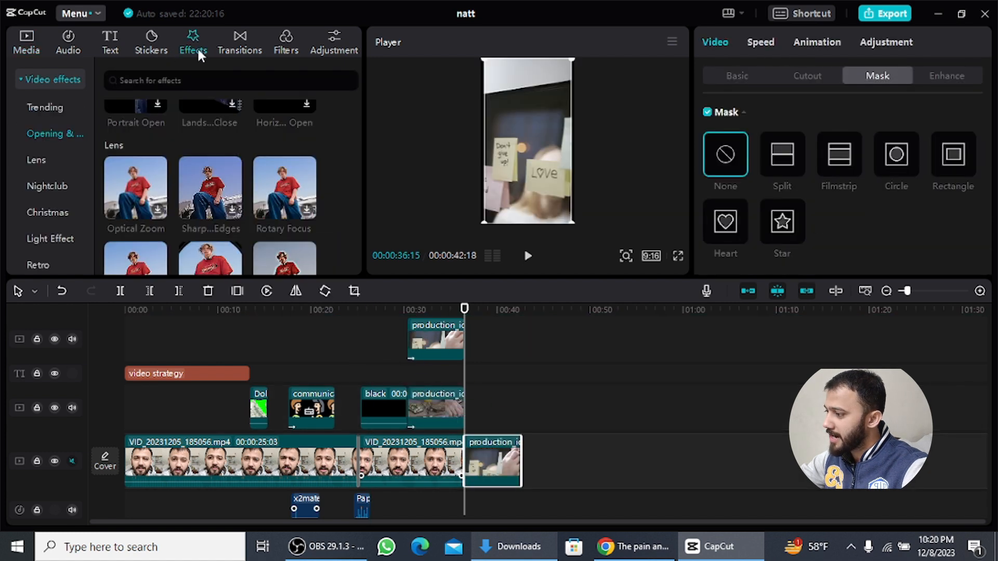
pyautogui.click(204, 82)
pyautogui.write('bl')
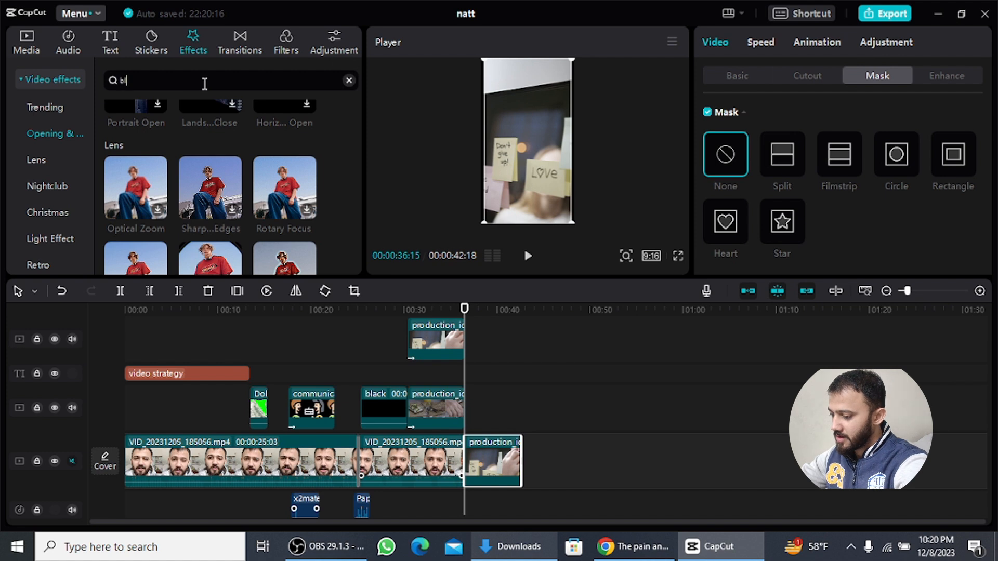
pyautogui.write('ur effect')
pyautogui.press('Return')
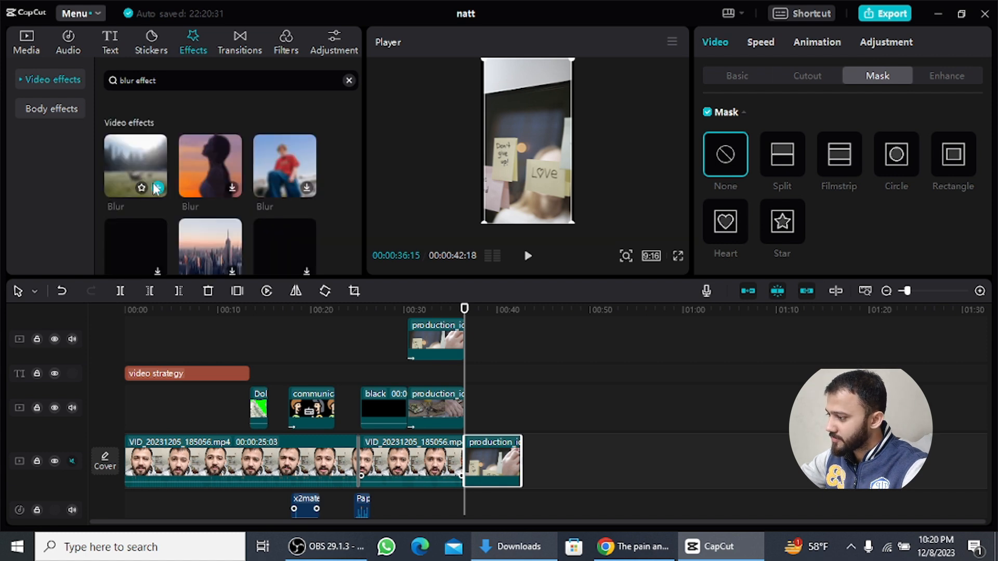
pyautogui.moveTo(136, 163); pyautogui.dragTo(489, 457)
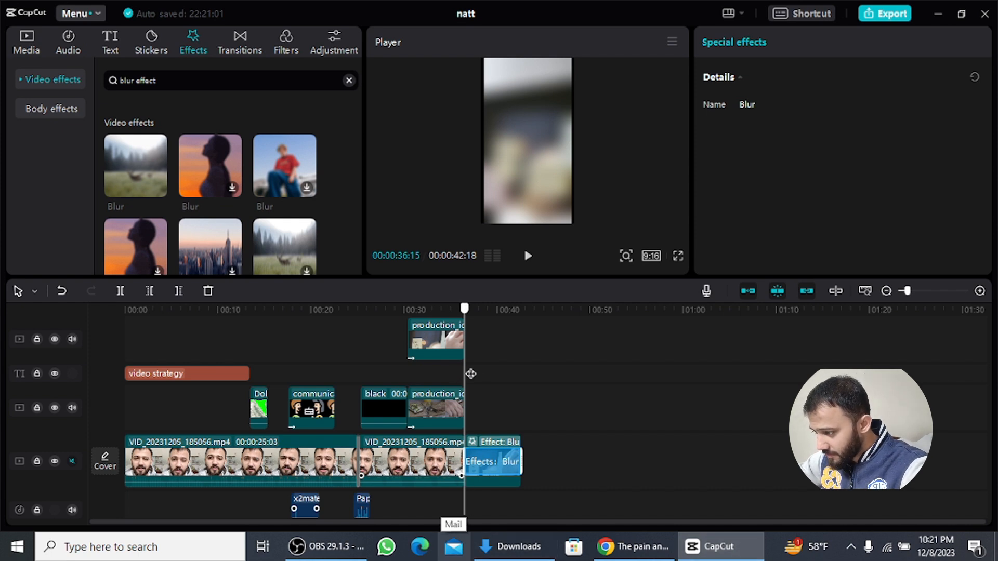
# Open the Desktop folder in File Explorer and view the WhatsApp screenshot image from 2023-12-08 to check its content
pyautogui.moveTo(464, 372); pyautogui.dragTo(481, 379)
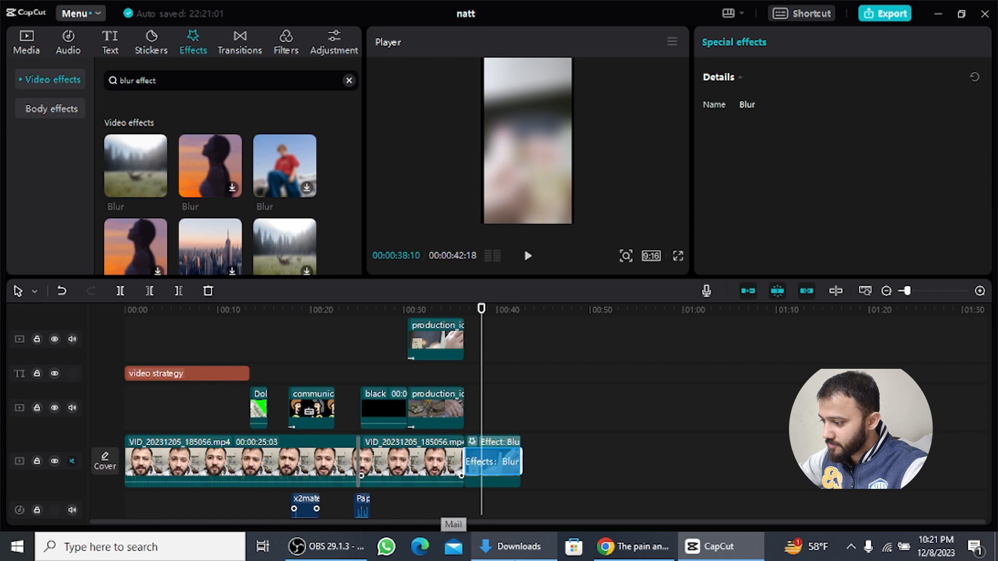
pyautogui.click(512, 547)
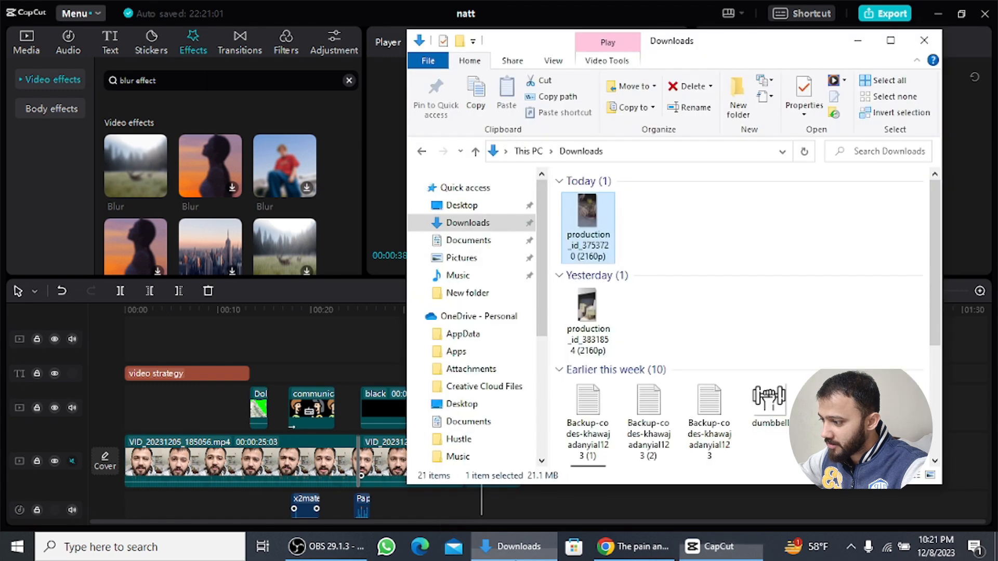
pyautogui.click(471, 224)
pyautogui.click(465, 205)
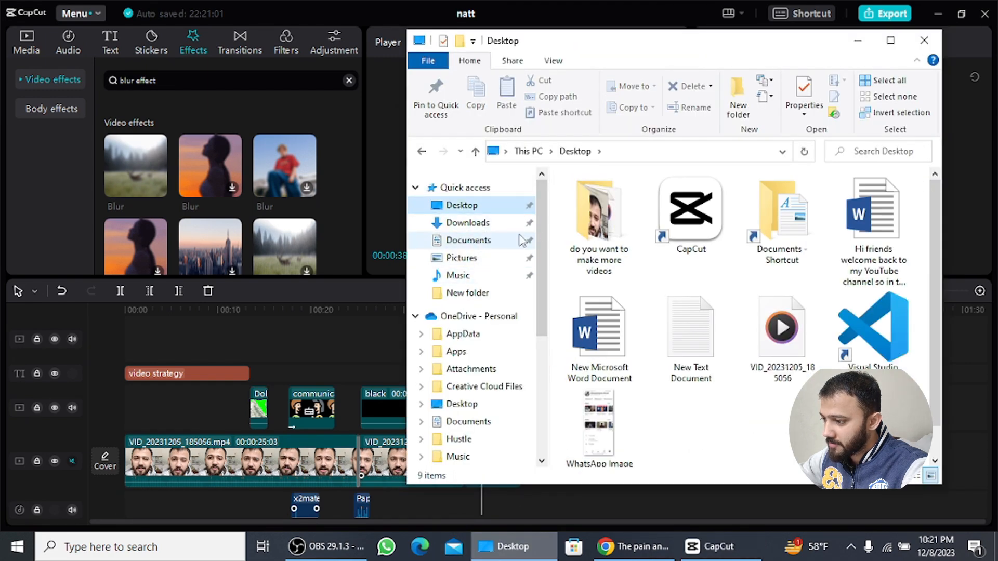
pyautogui.doubleClick(587, 405)
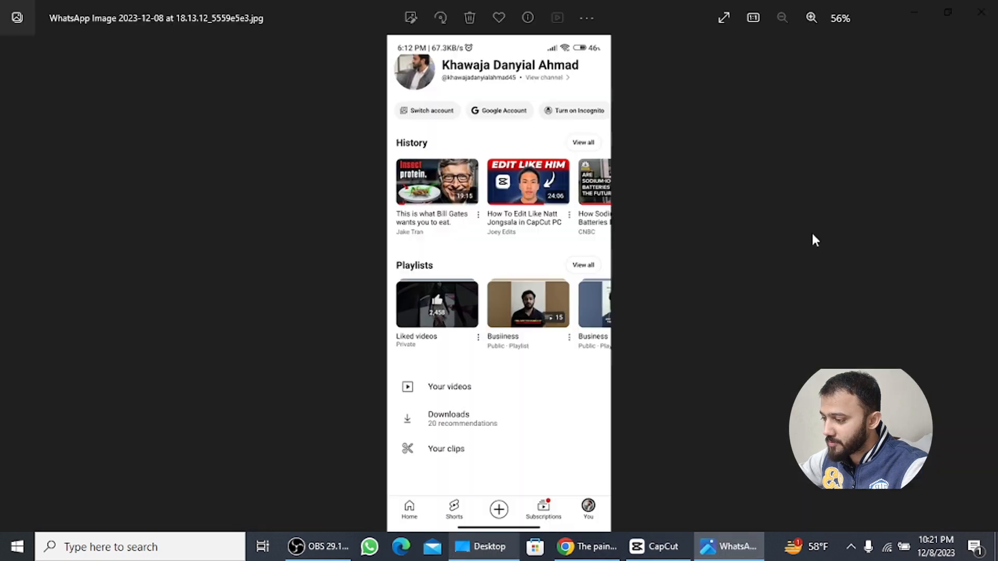
pyautogui.click(982, 12)
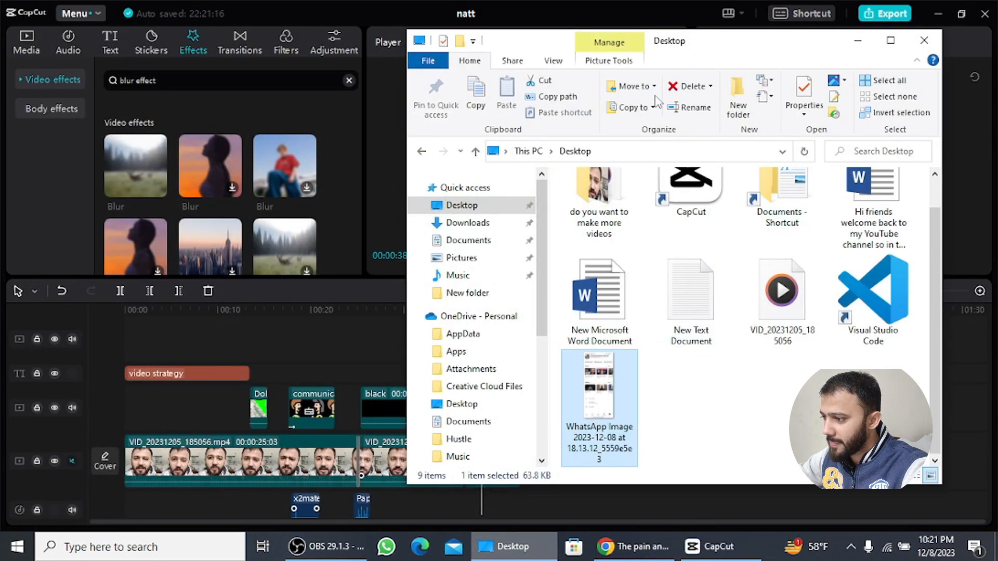
# Import the WhatsApp screenshot from the Desktop into the CapCut media and overlay it on the blurred sticky-note clip from about 00:00:37
pyautogui.moveTo(591, 406); pyautogui.dragTo(28, 51)
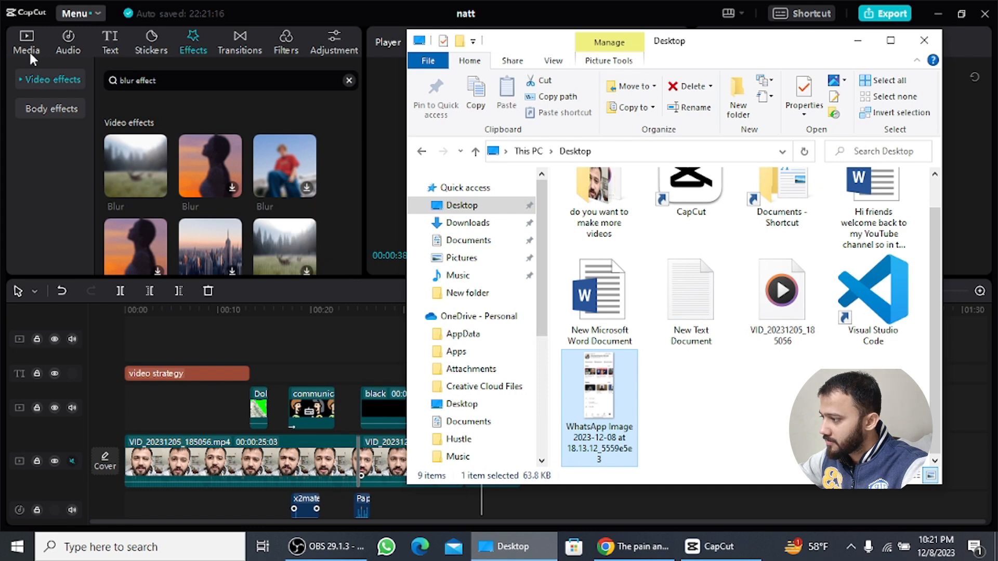
pyautogui.click(28, 51)
pyautogui.click(521, 551)
pyautogui.moveTo(624, 439); pyautogui.dragTo(235, 259)
pyautogui.moveTo(148, 224); pyautogui.dragTo(473, 403)
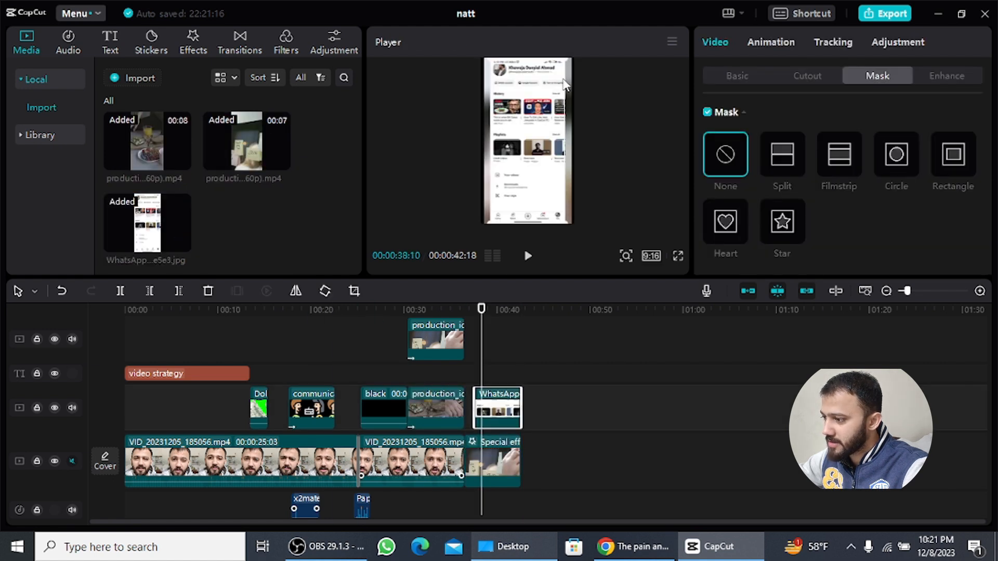
# Shrink the screenshot overlay to about two thirds of the frame height, keeping it centred, and preview the video full screen
pyautogui.moveTo(568, 63); pyautogui.dragTo(551, 99)
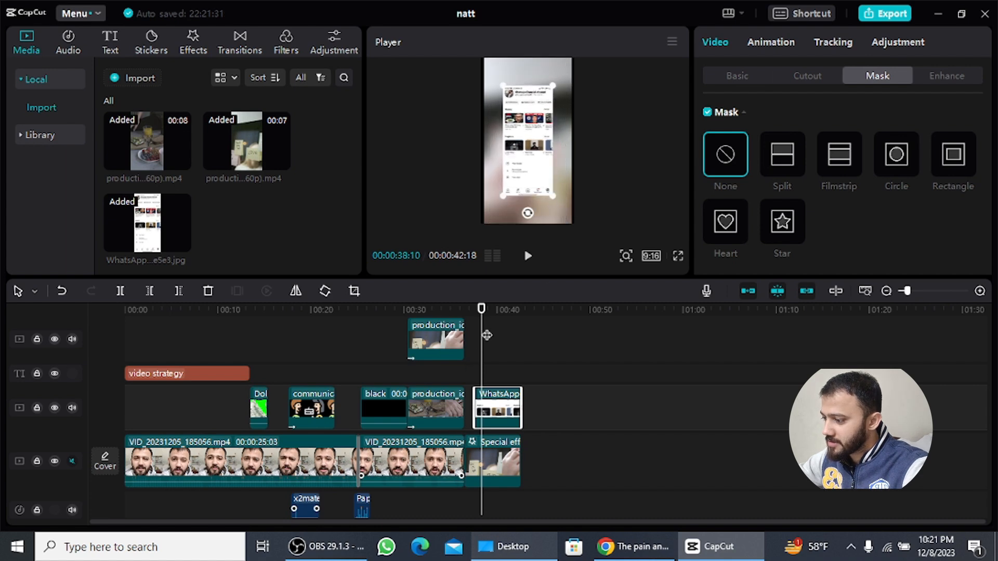
pyautogui.click(679, 256)
pyautogui.press('space')
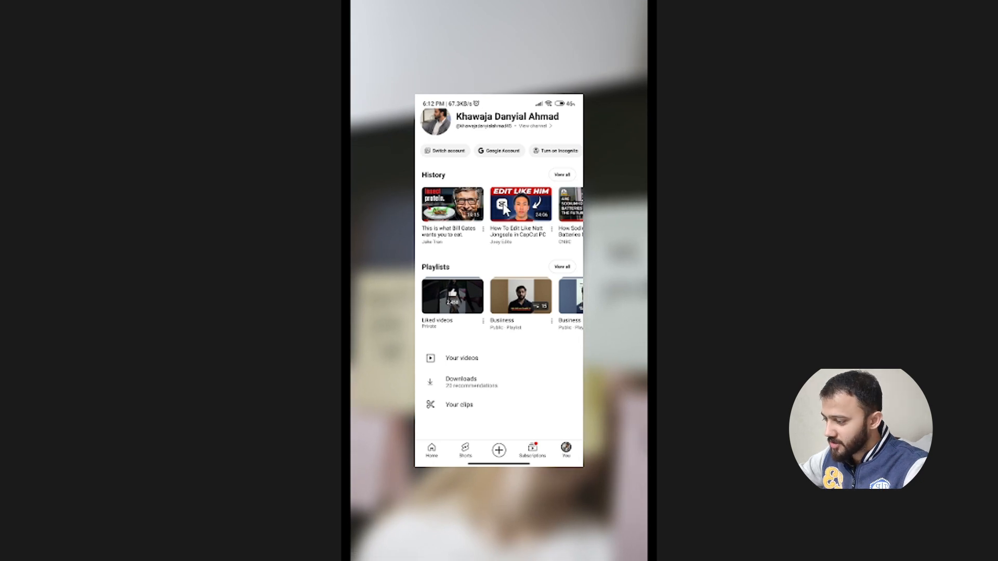
pyautogui.press('Escape')
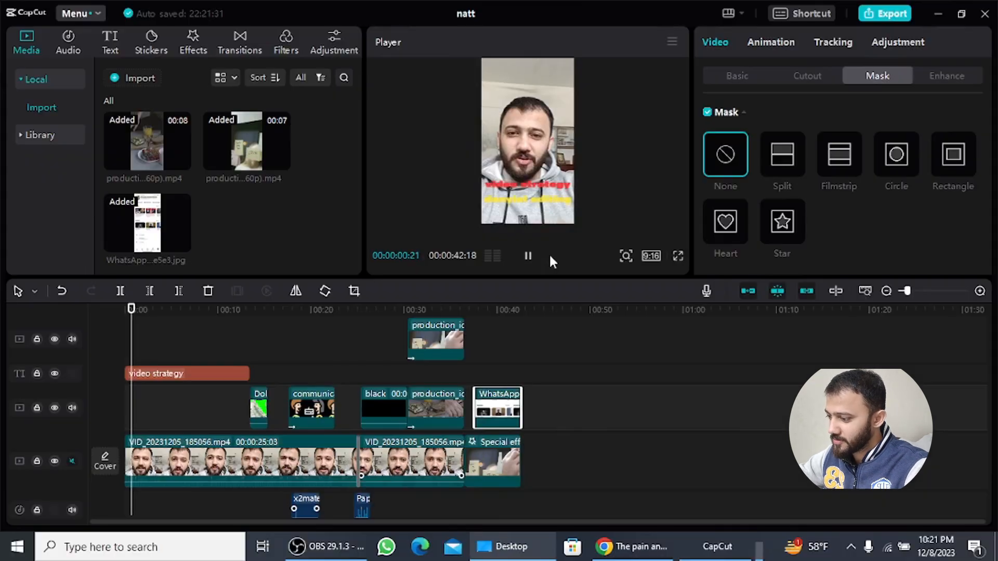